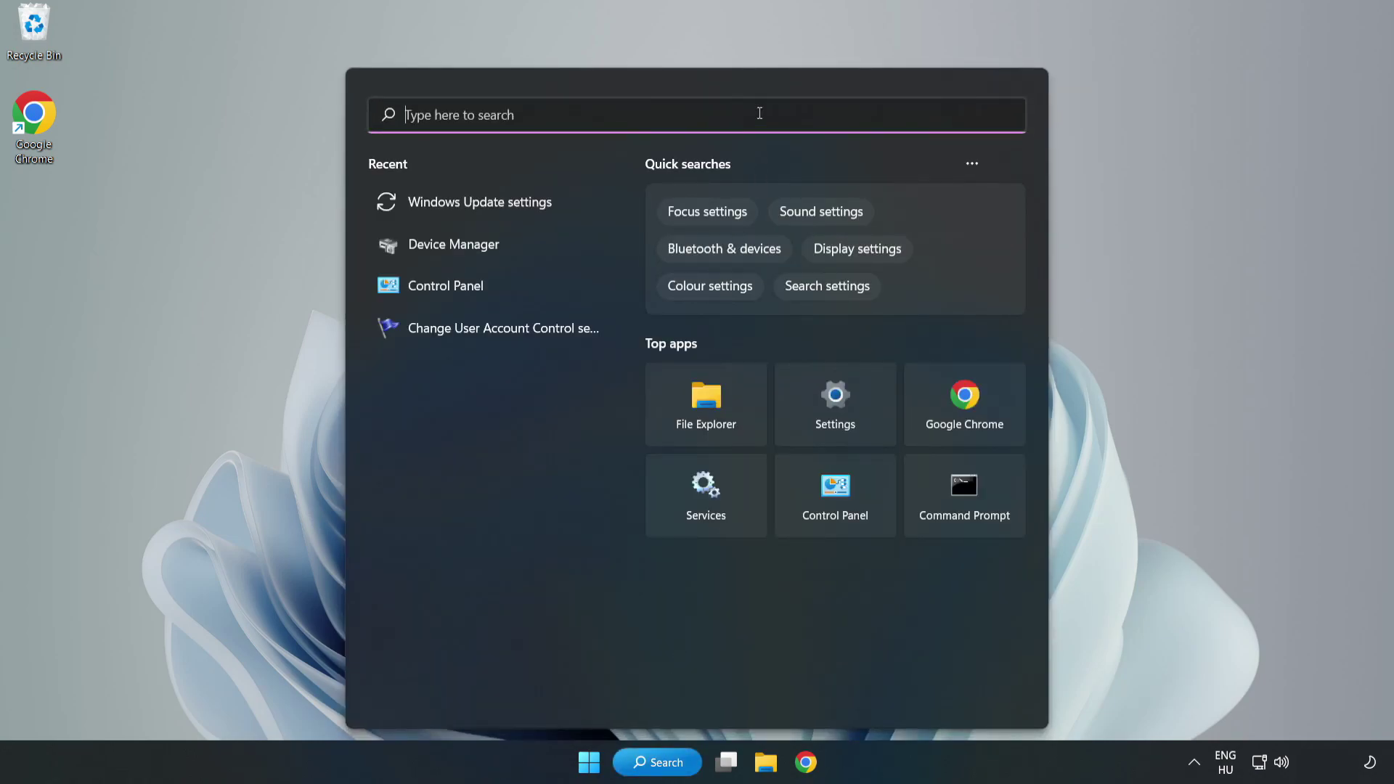
Step: Search Windows for "device manager", open Device Manager and move its window toward the middle of the desktop
text(device)
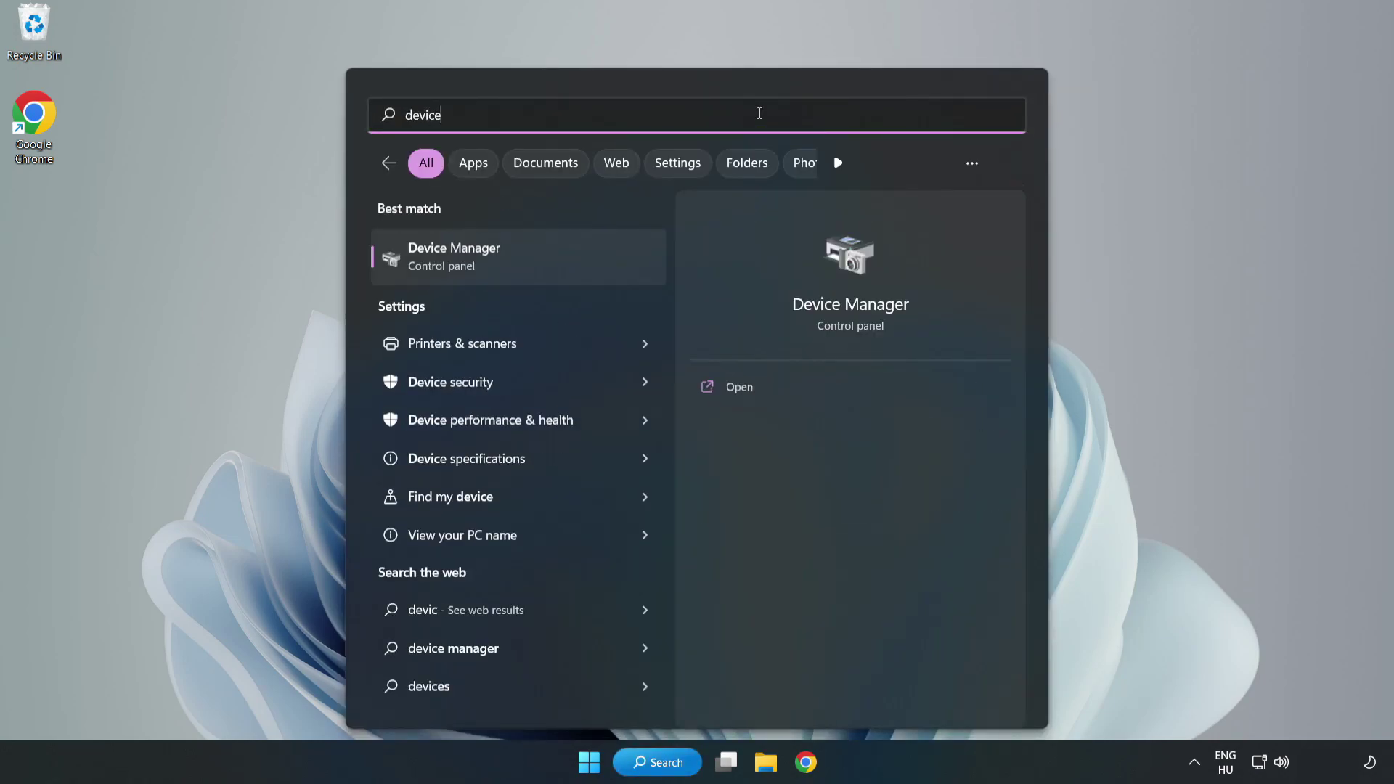
text( manager)
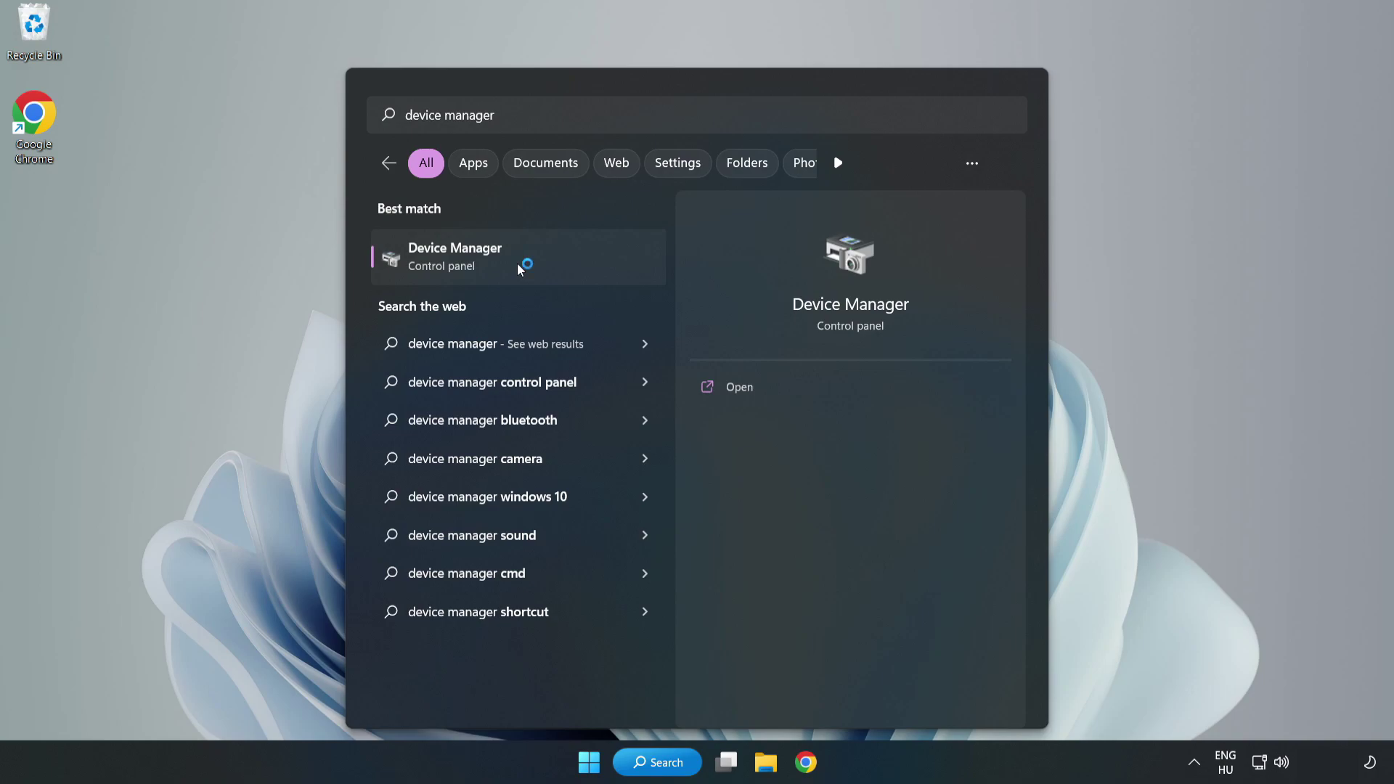
click(519, 268)
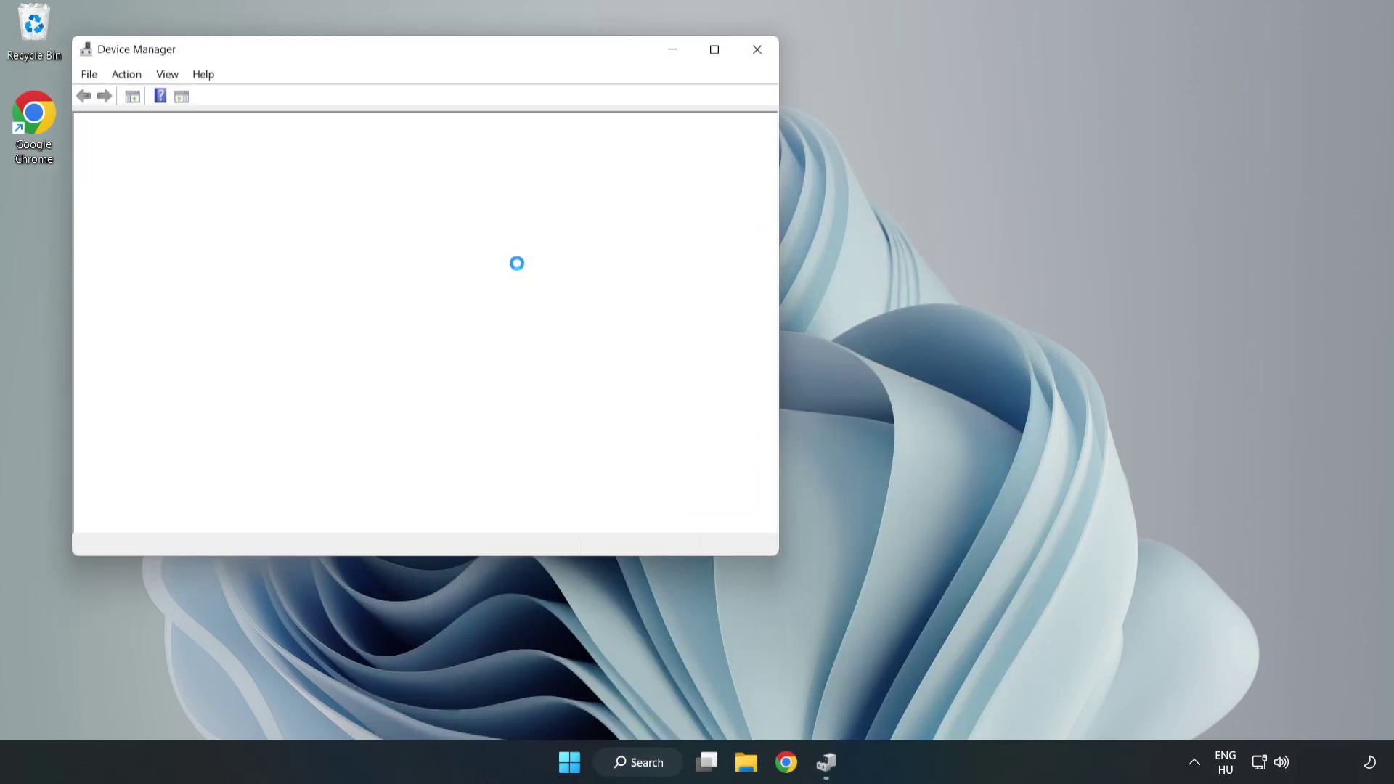
drag(373, 50, 620, 125)
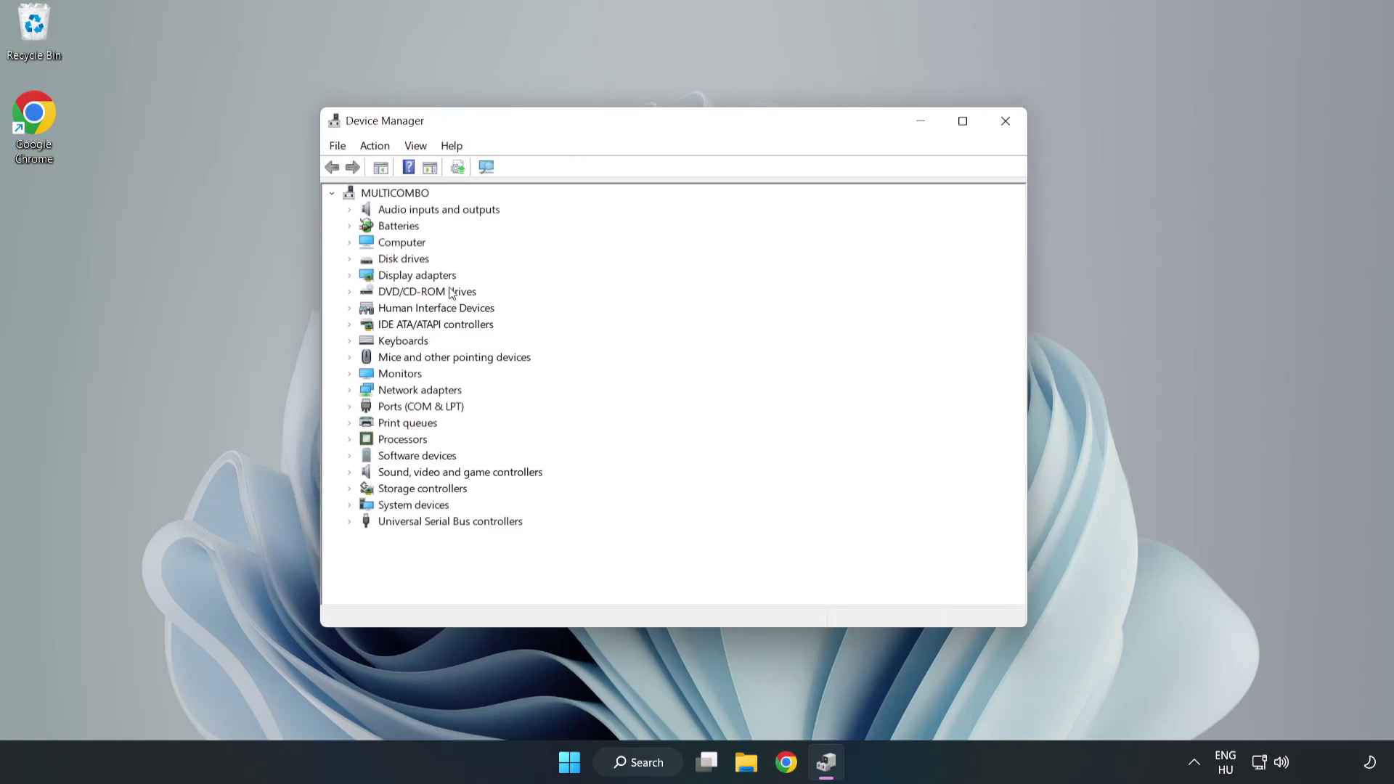
Step: Run an automatic driver update search for the VMware SVGA 3D display adapter, and close Device Manager
click(351, 277)
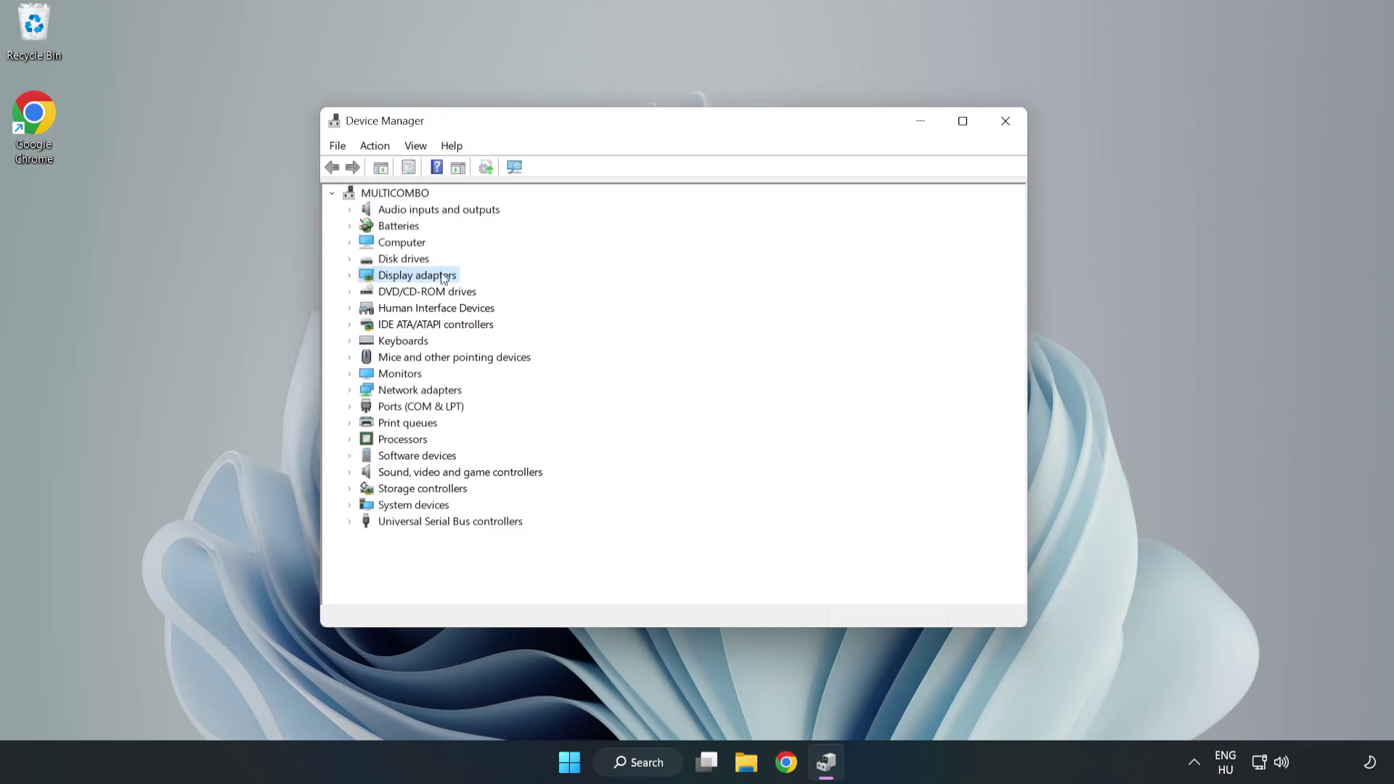
click(350, 276)
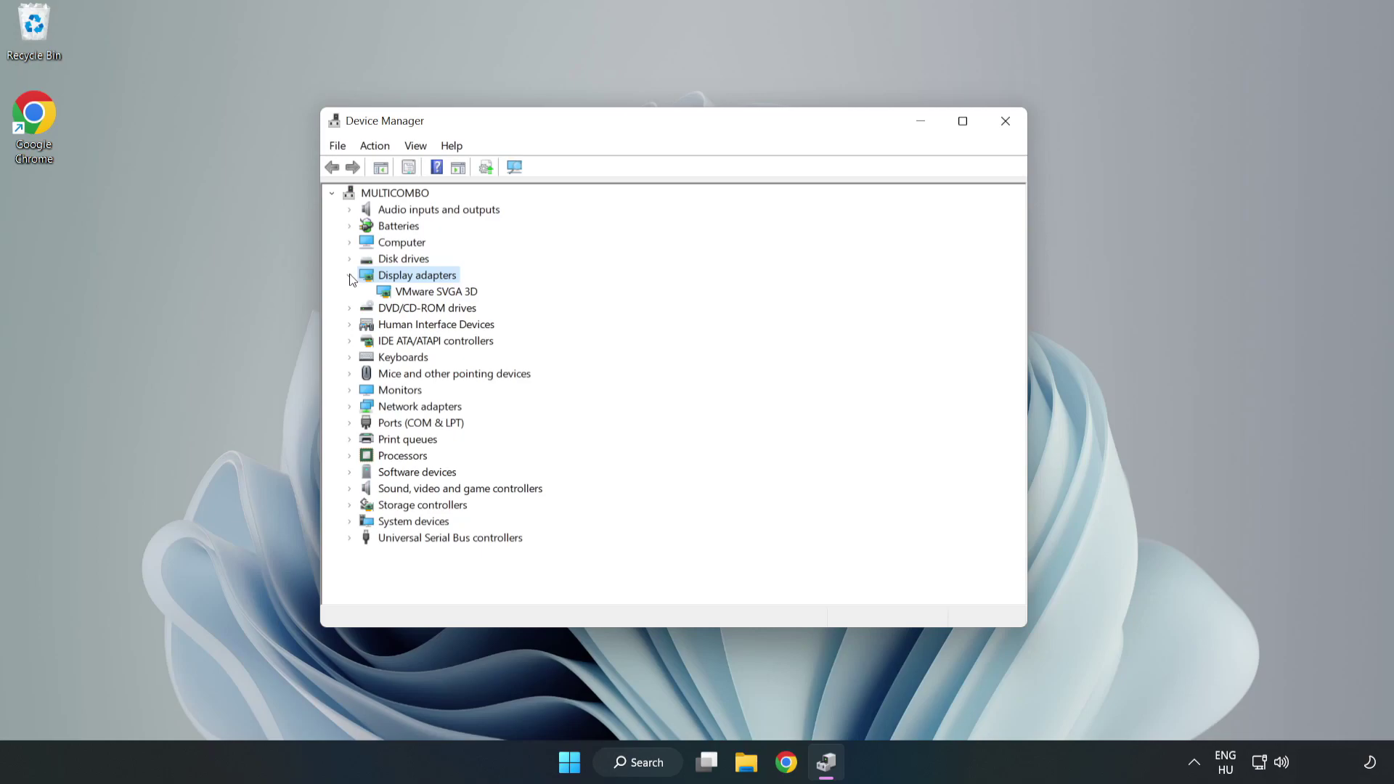
click(472, 290)
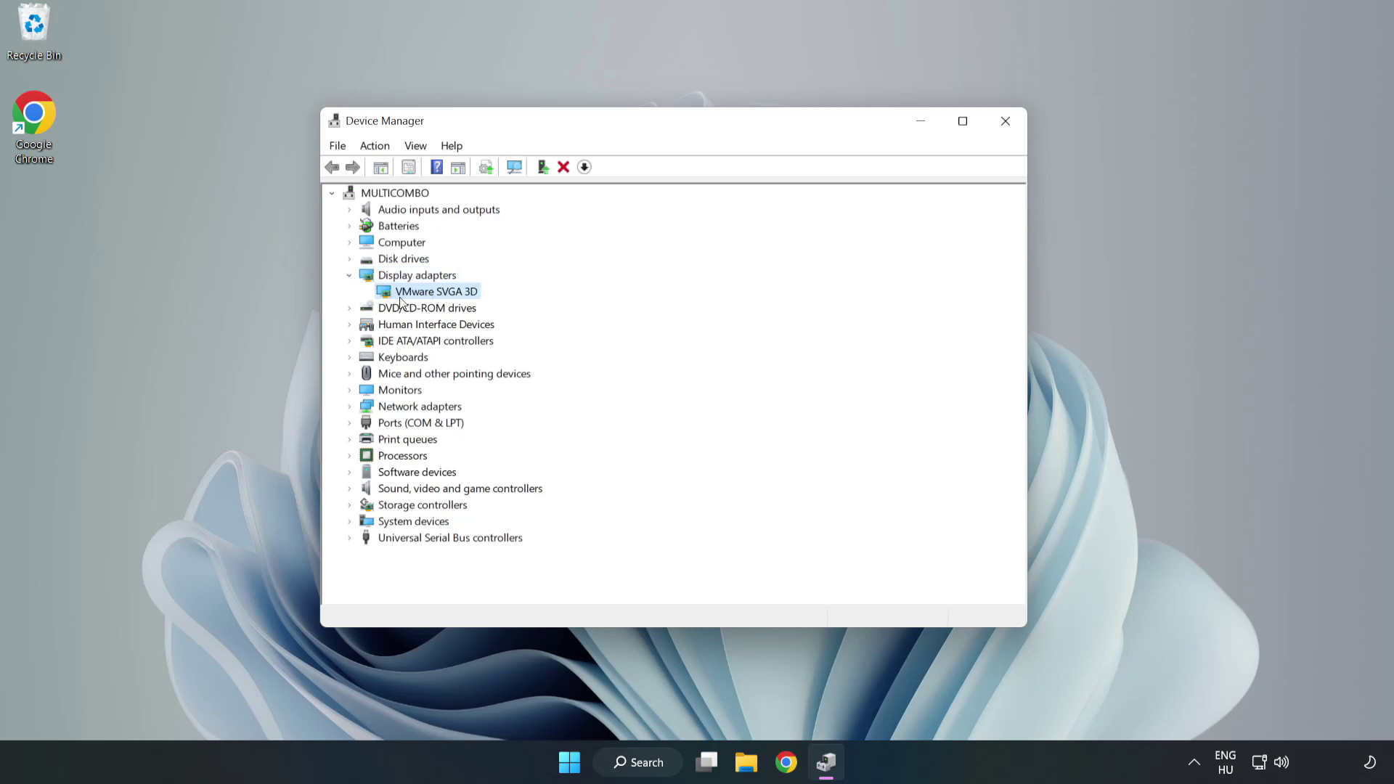
right_click(433, 297)
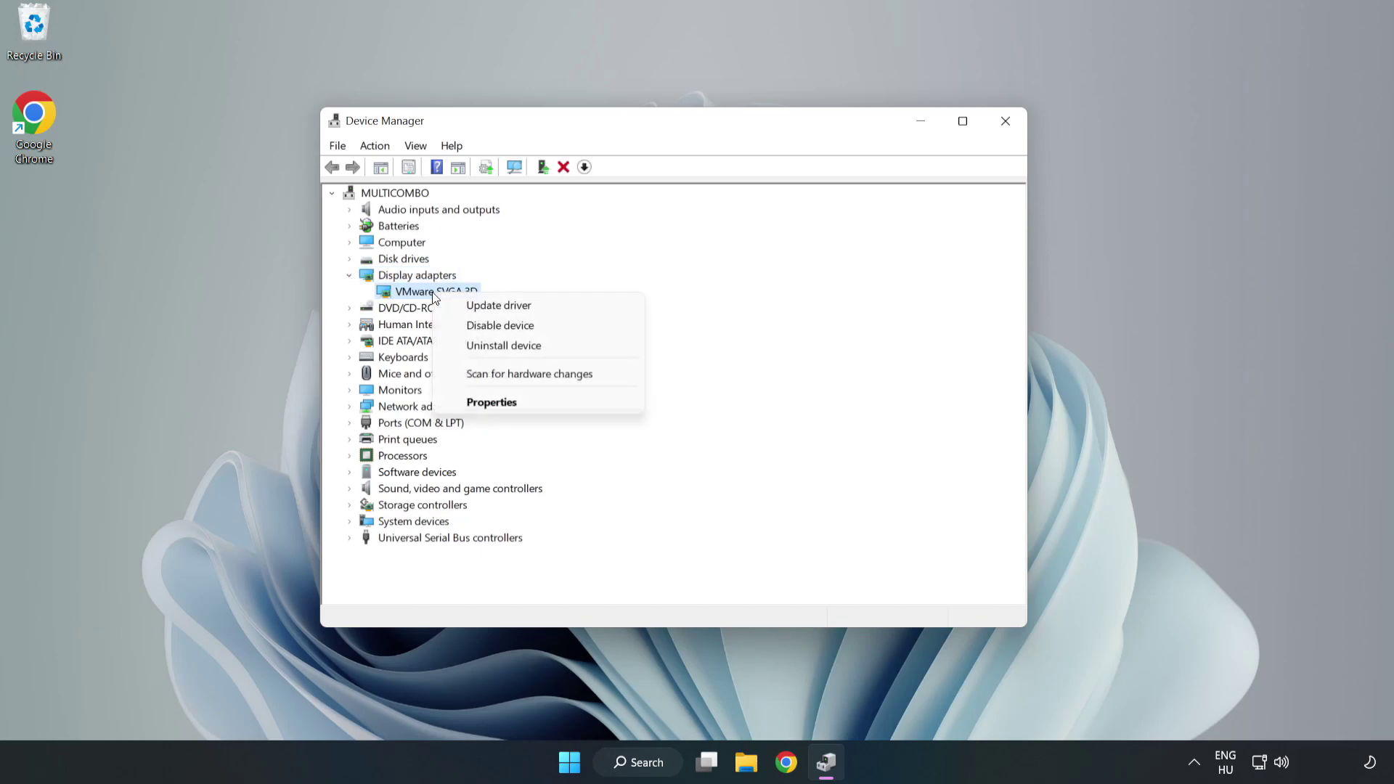
click(540, 306)
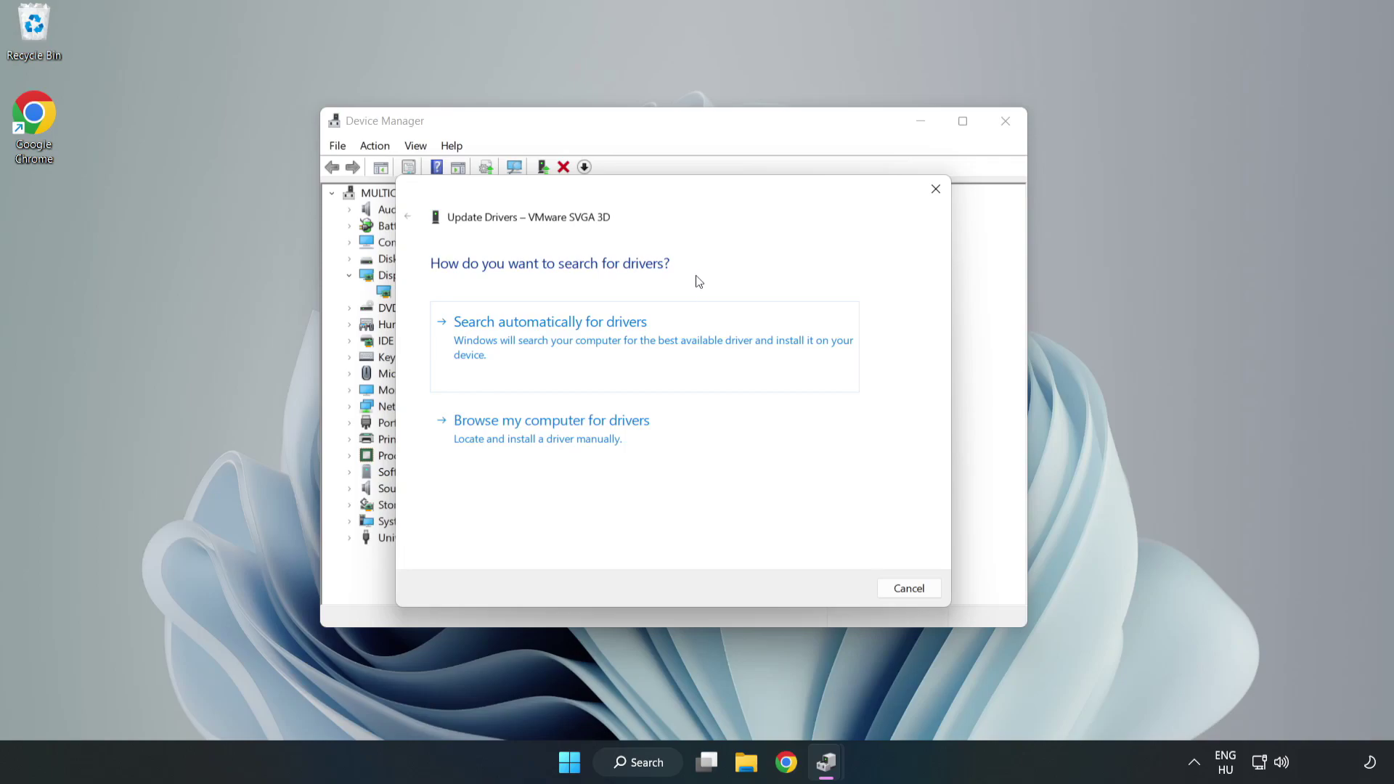
click(554, 339)
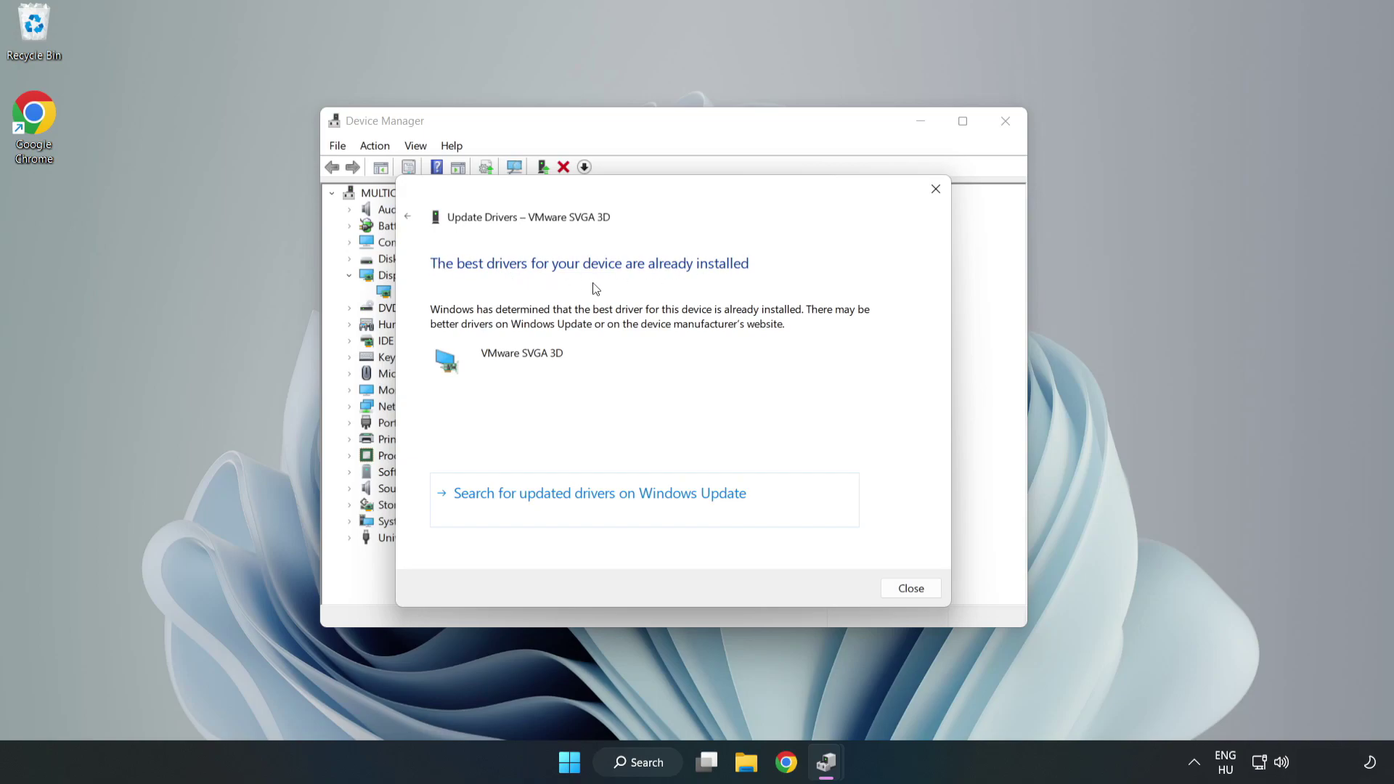
click(912, 589)
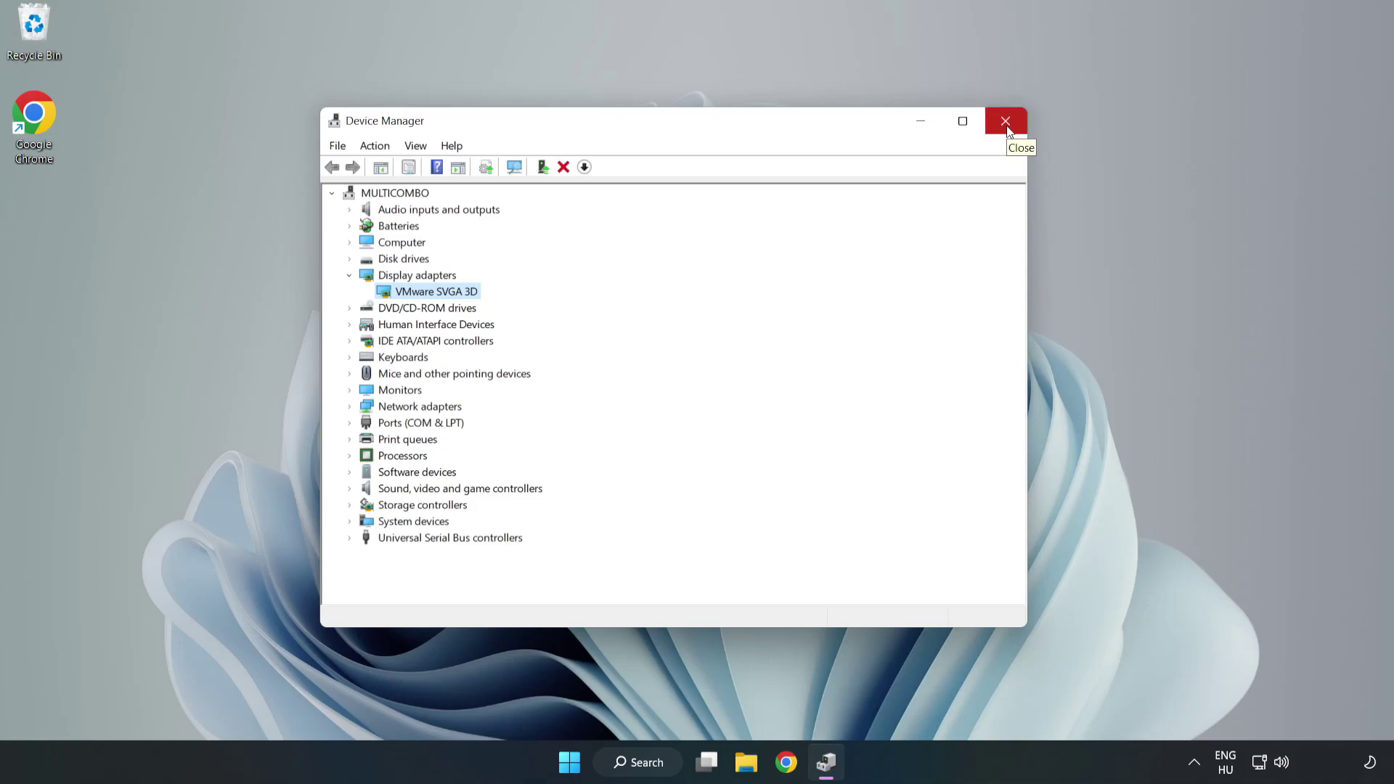
click(1007, 130)
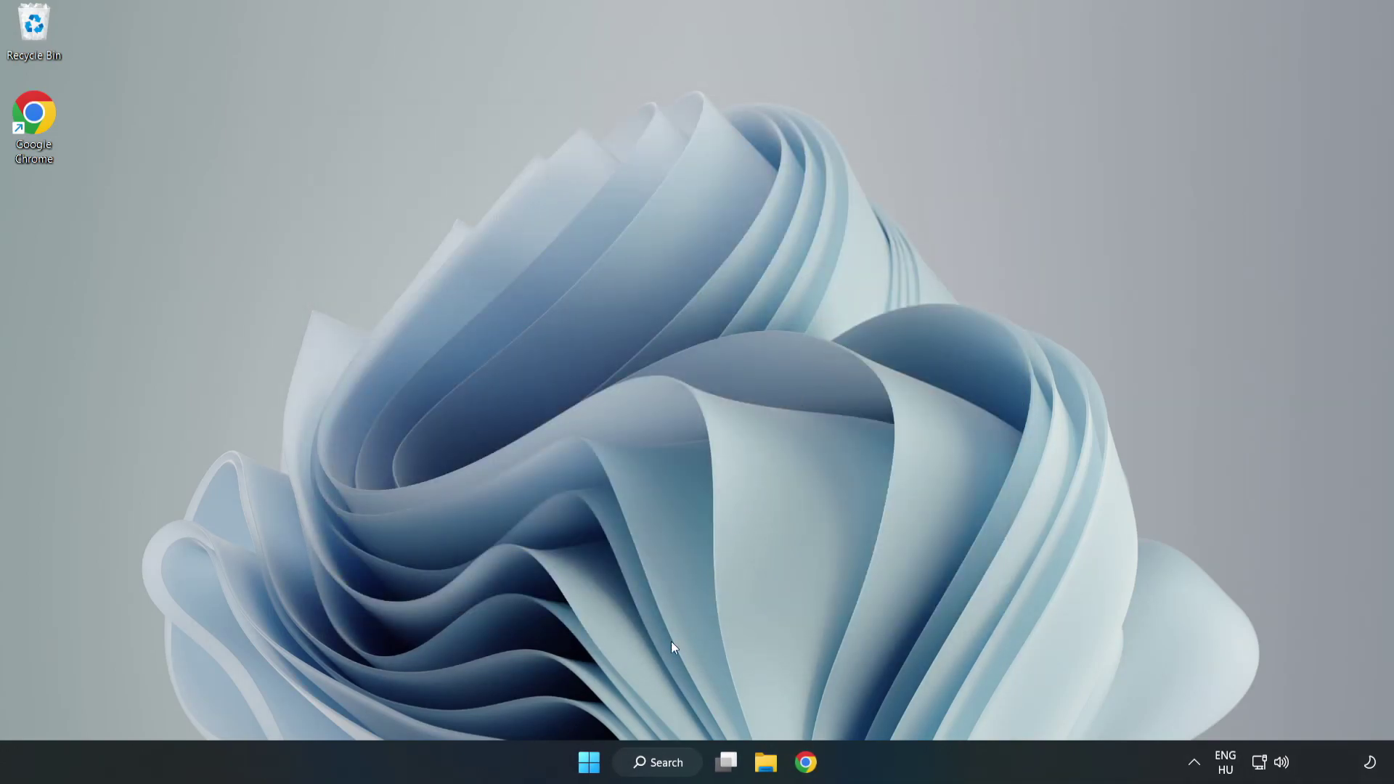
Step: Open the Windows Update settings, check for updates and close the settings window
click(666, 762)
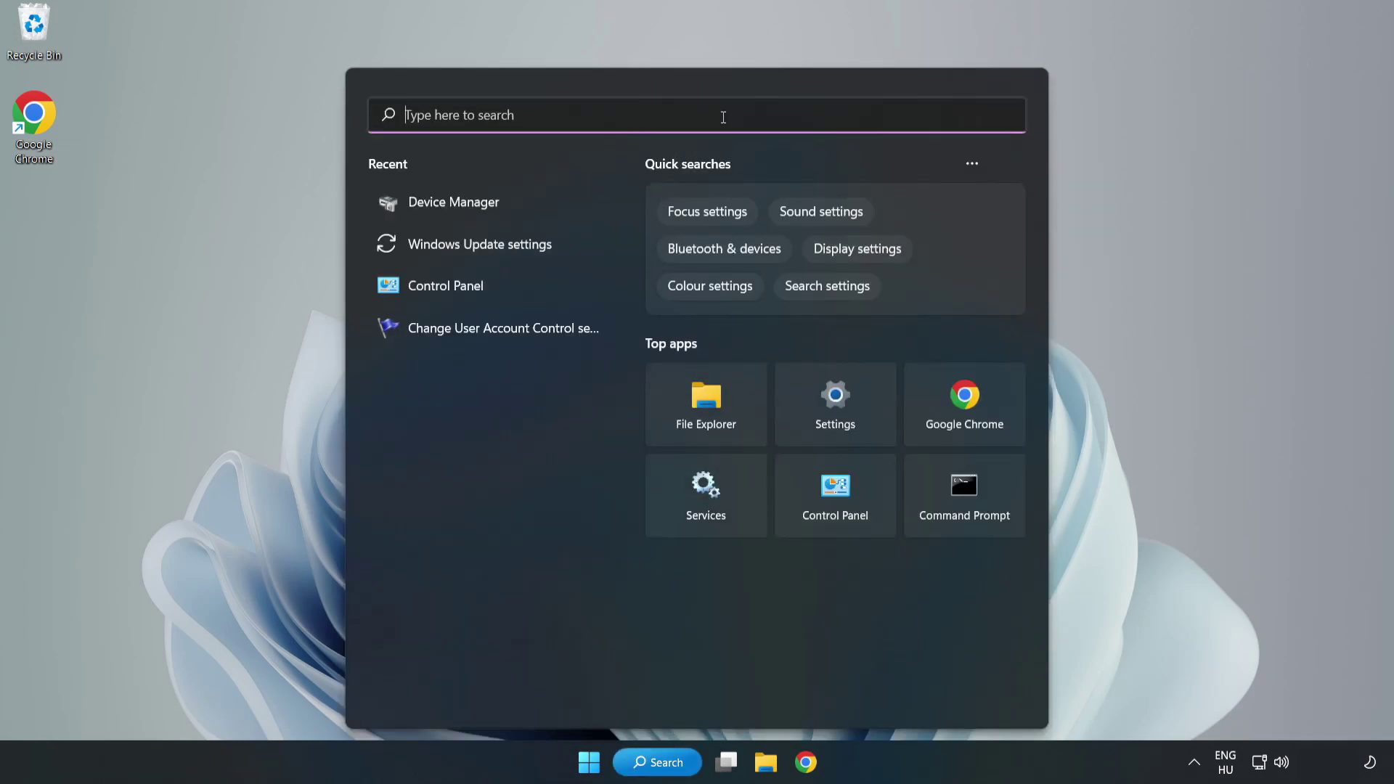
text(updates)
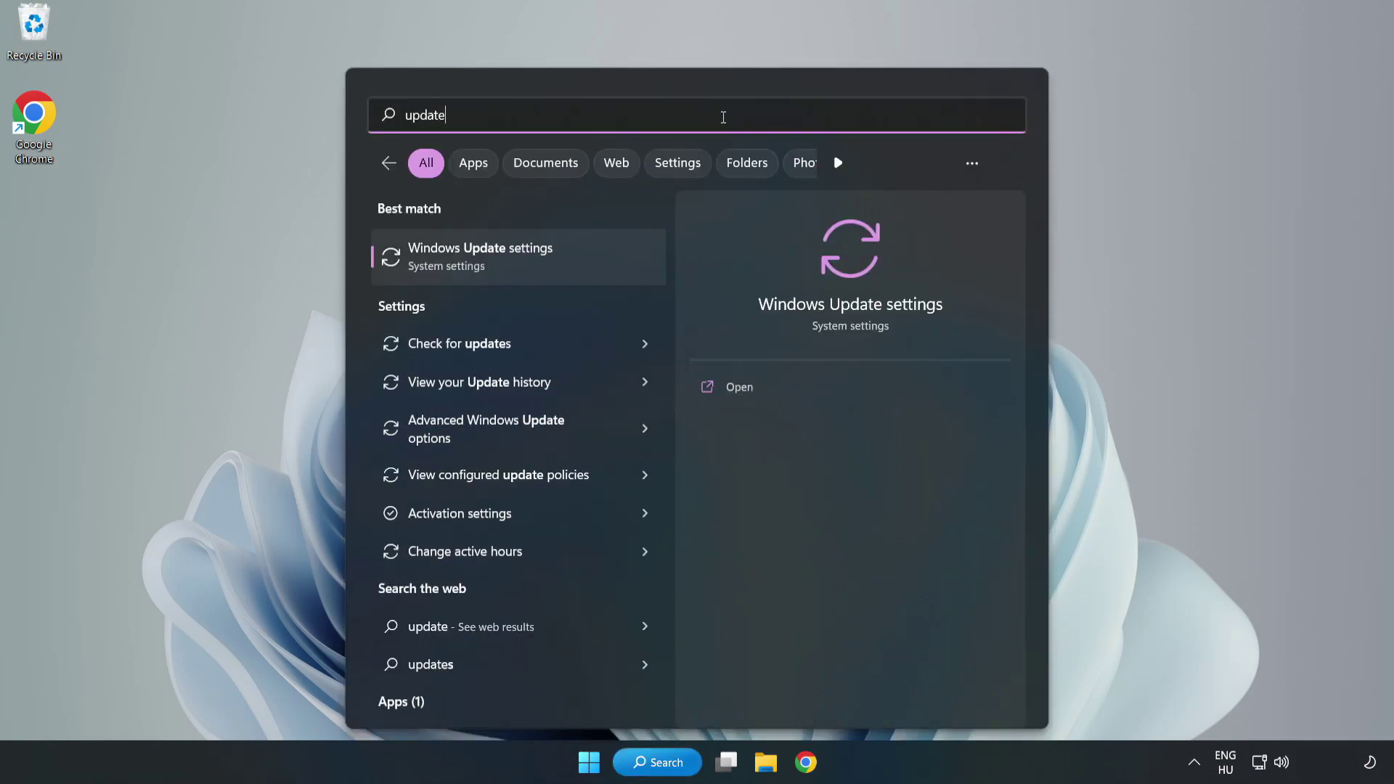
click(495, 259)
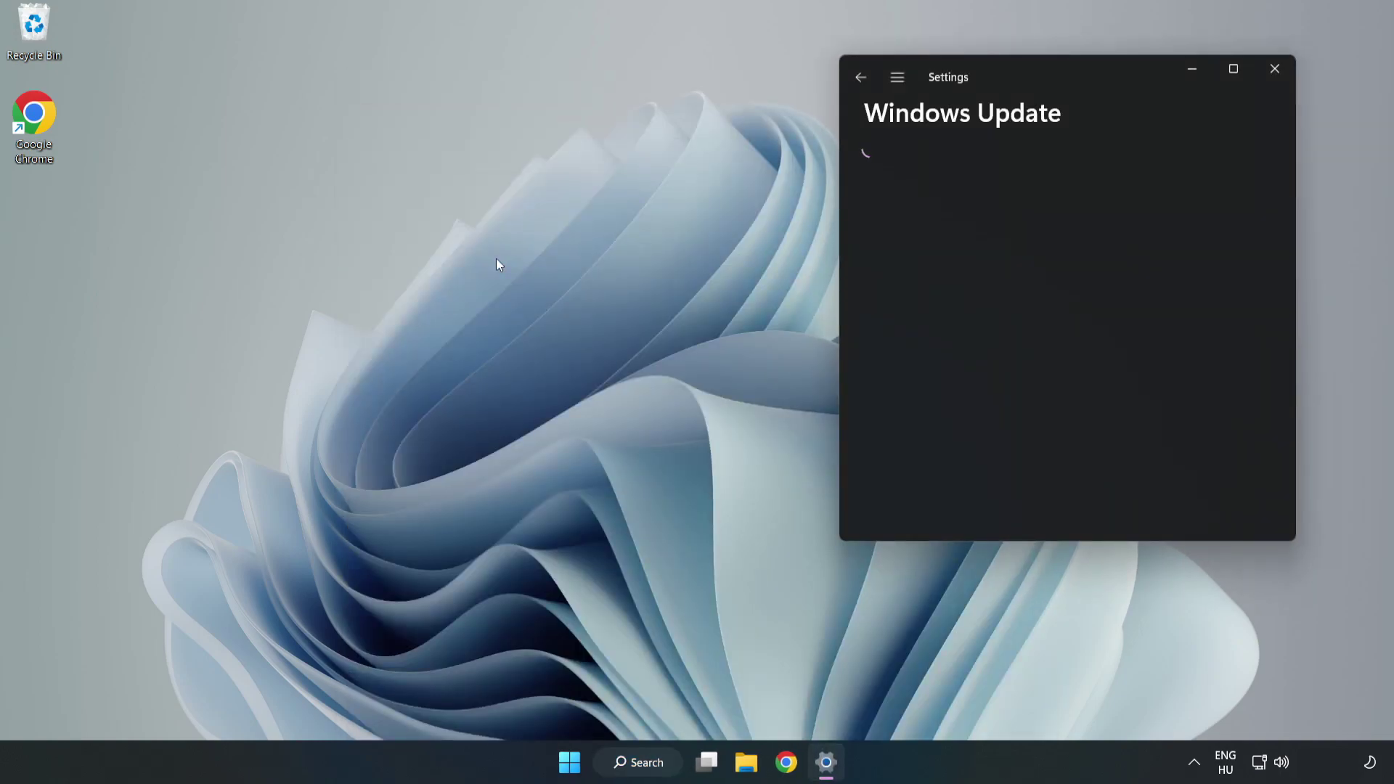
click(1236, 65)
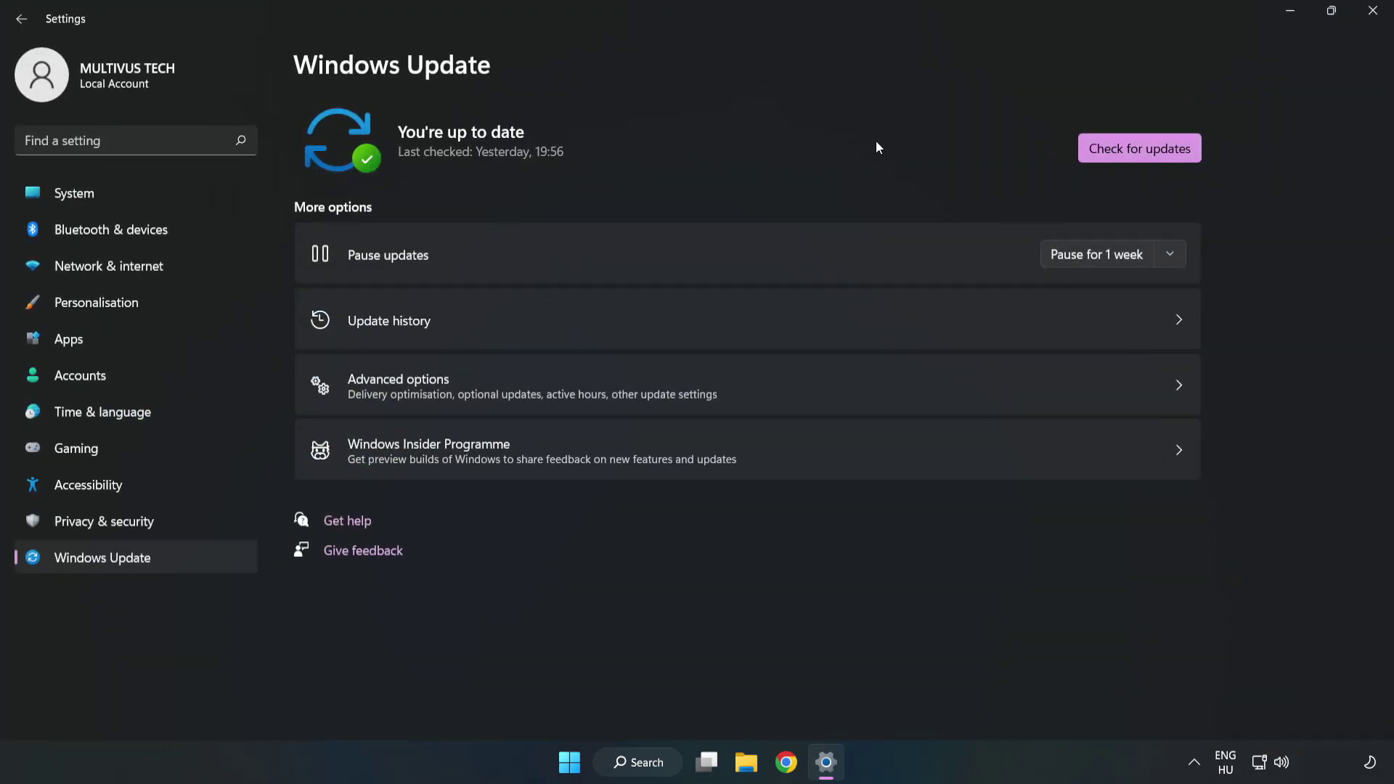
click(1145, 151)
click(1373, 12)
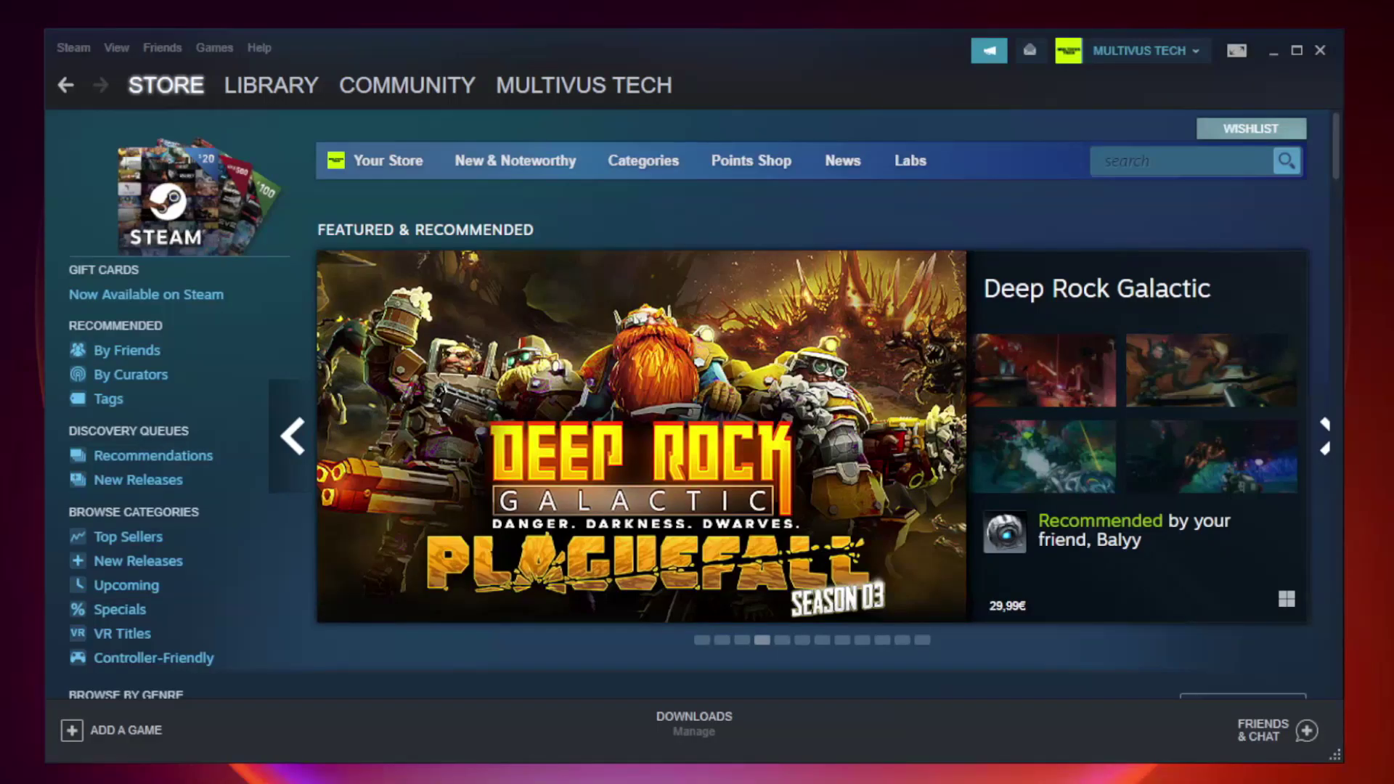
Step: In the Steam library, verify the integrity of the local files of the favorite game YOUR NOT WORKING GAME
mouse_move(269, 85)
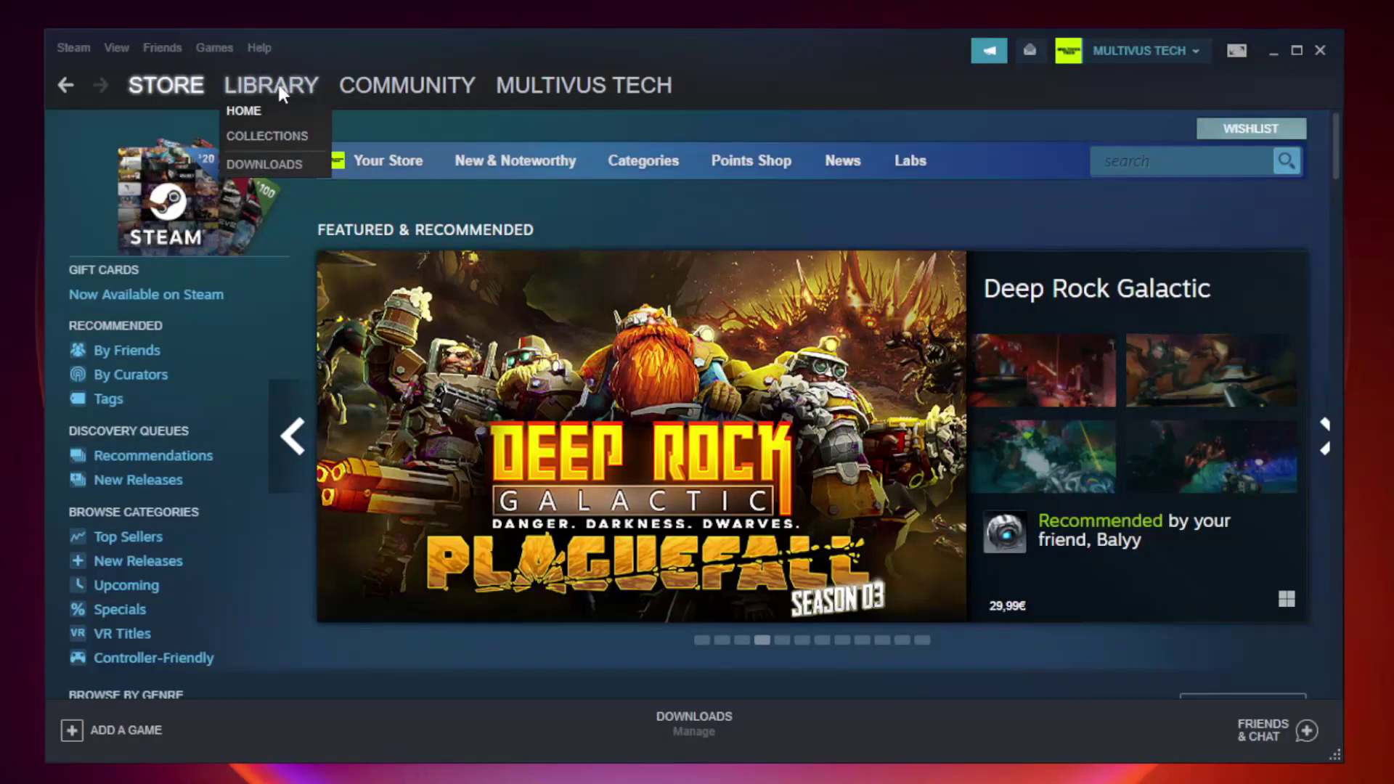
click(282, 93)
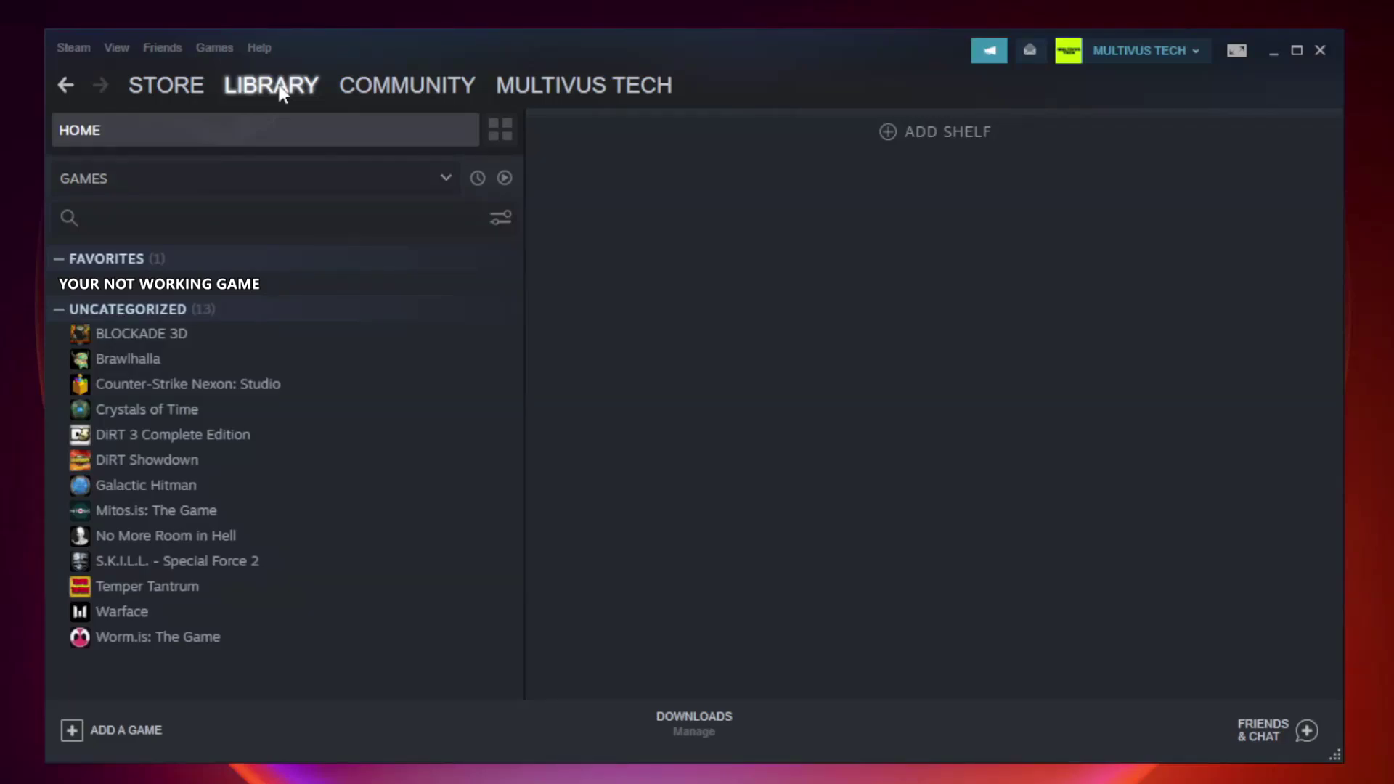
click(300, 284)
right_click(299, 286)
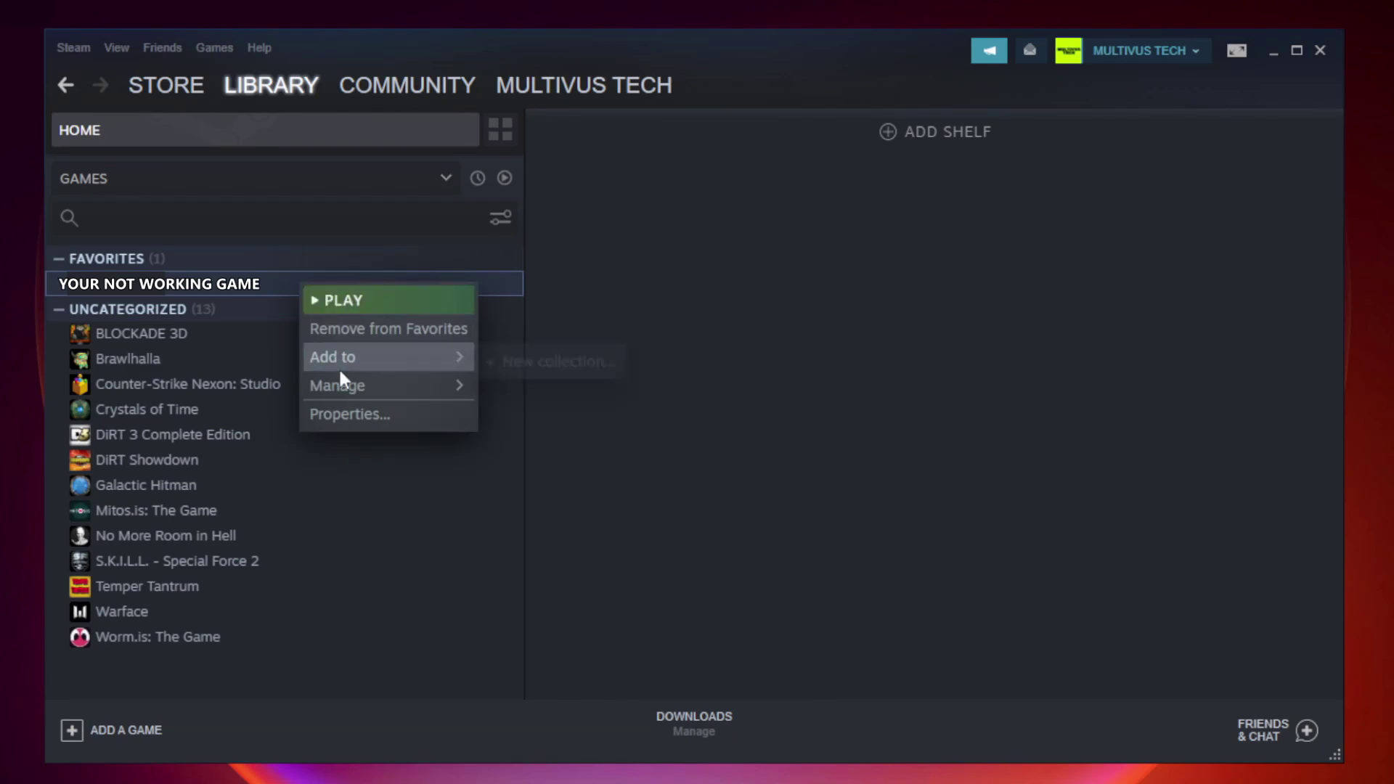
click(382, 412)
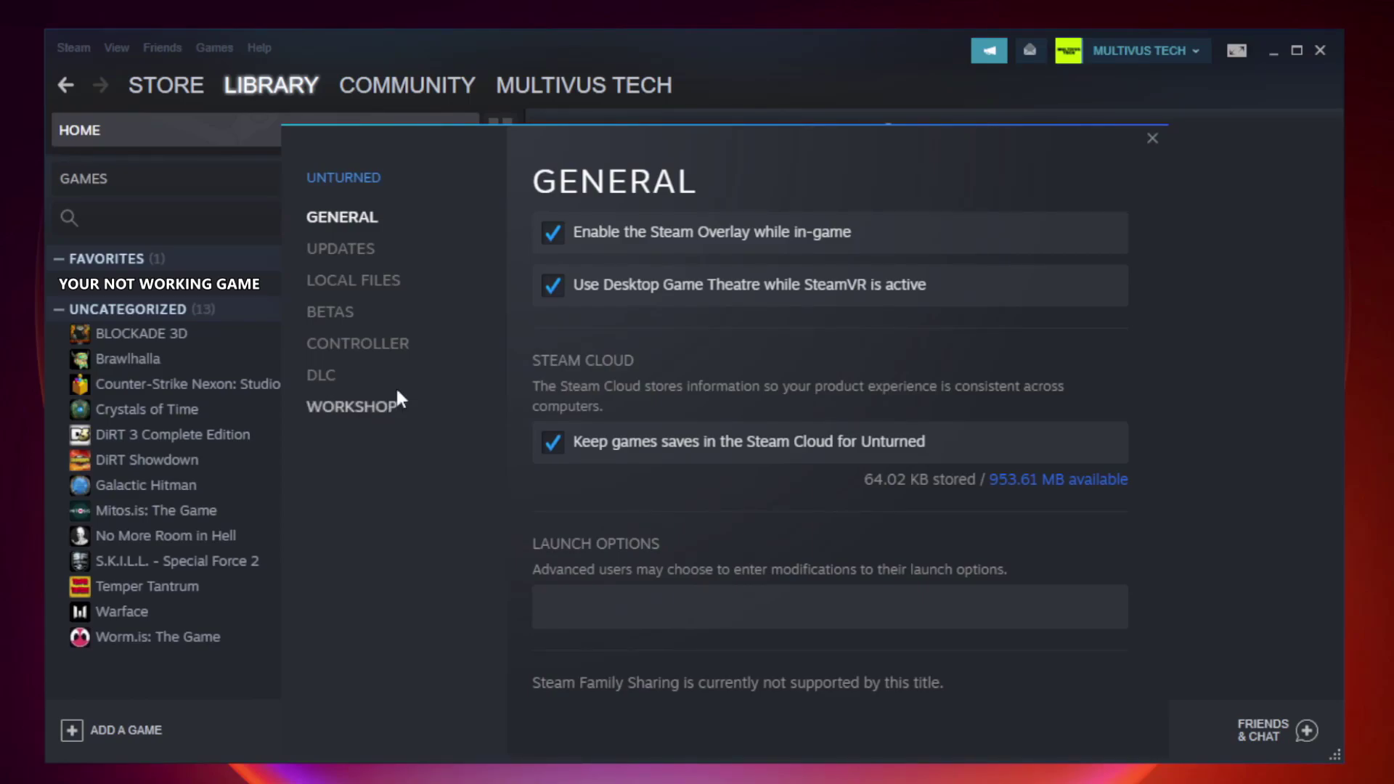
click(371, 288)
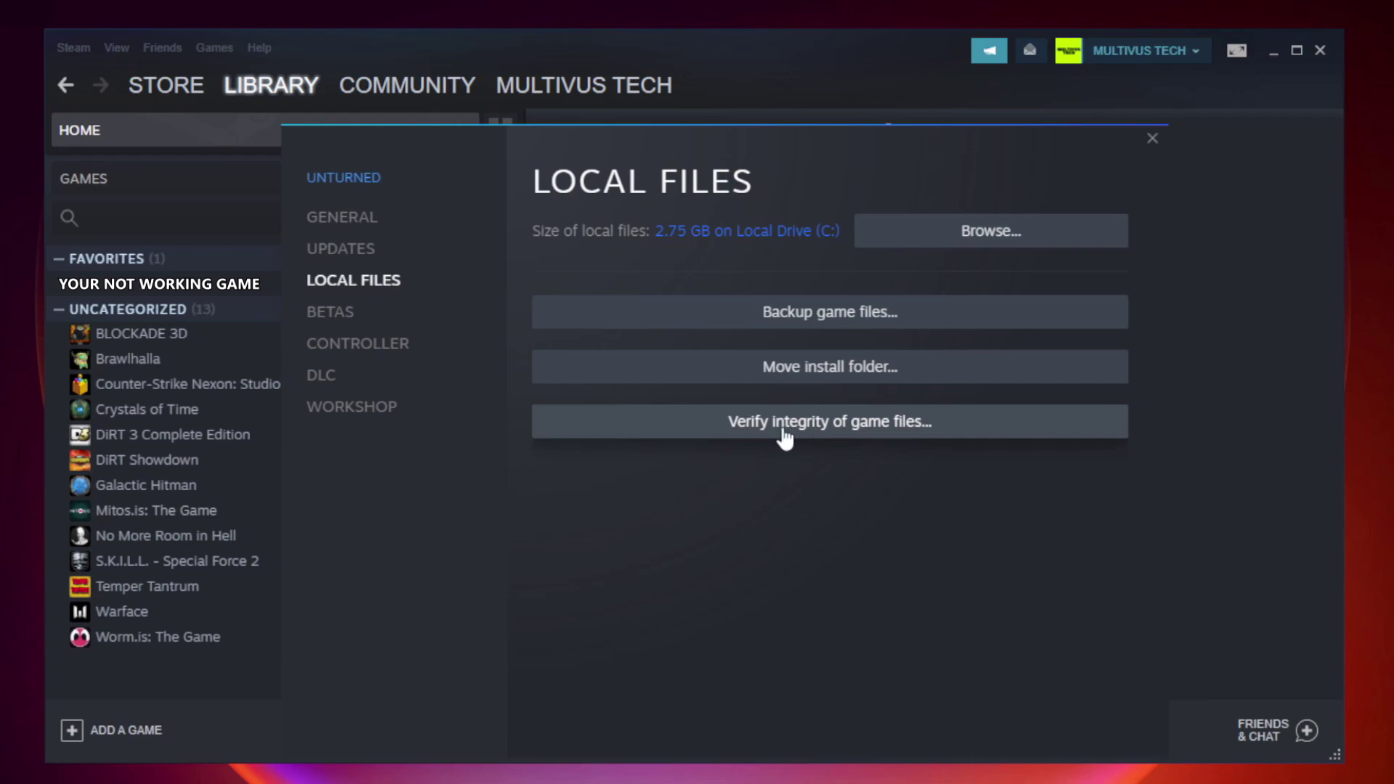
click(845, 434)
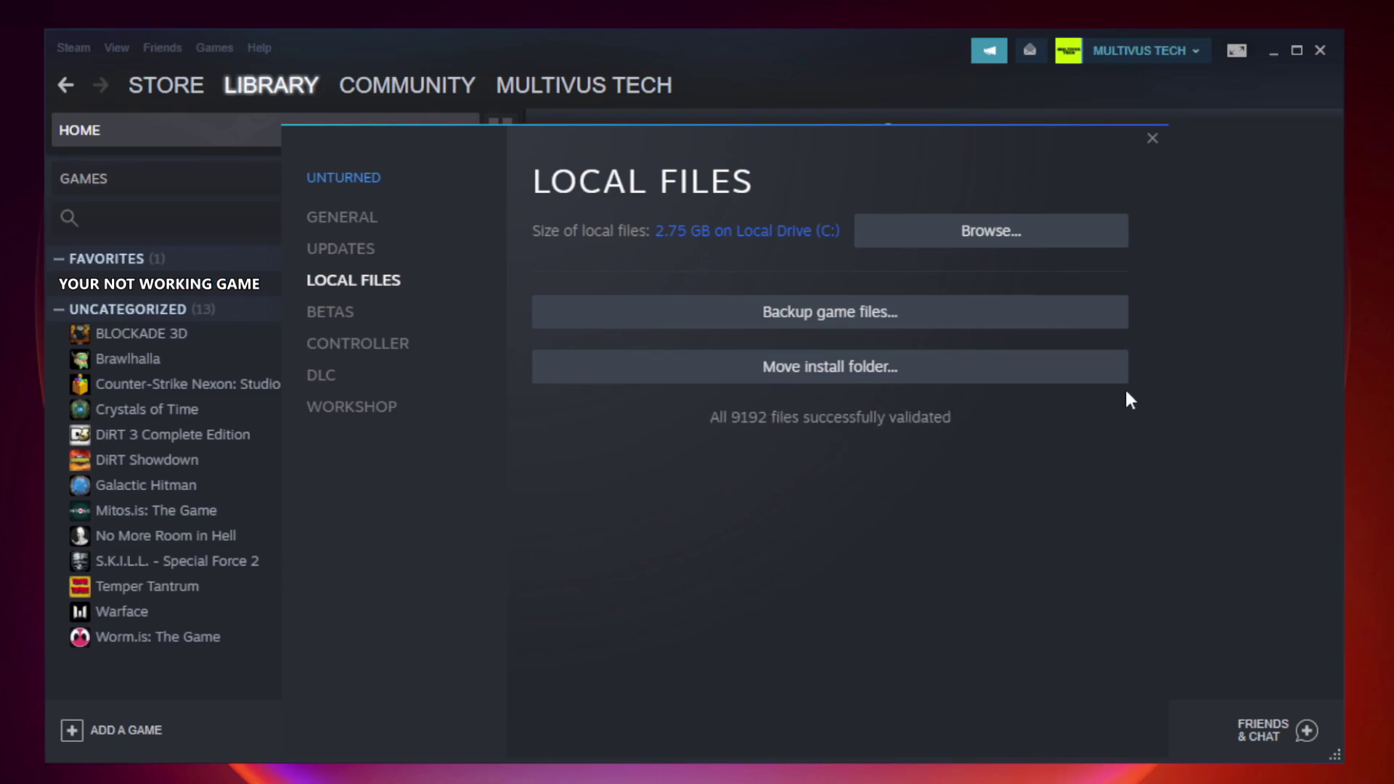
Step: Browse to the game's local files folder and open the properties of the YOUR NOT WORKING GAME shortcut
click(995, 243)
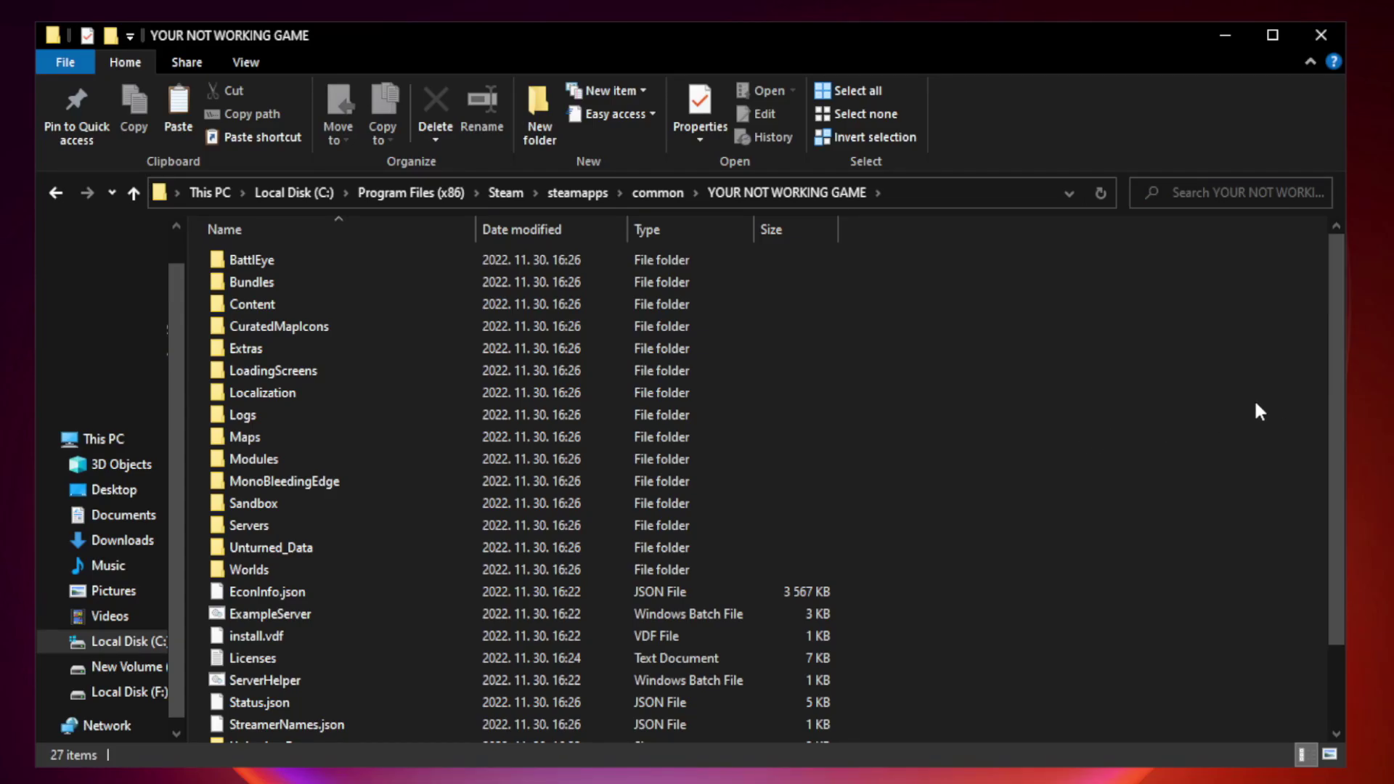
drag(1337, 380, 1339, 499)
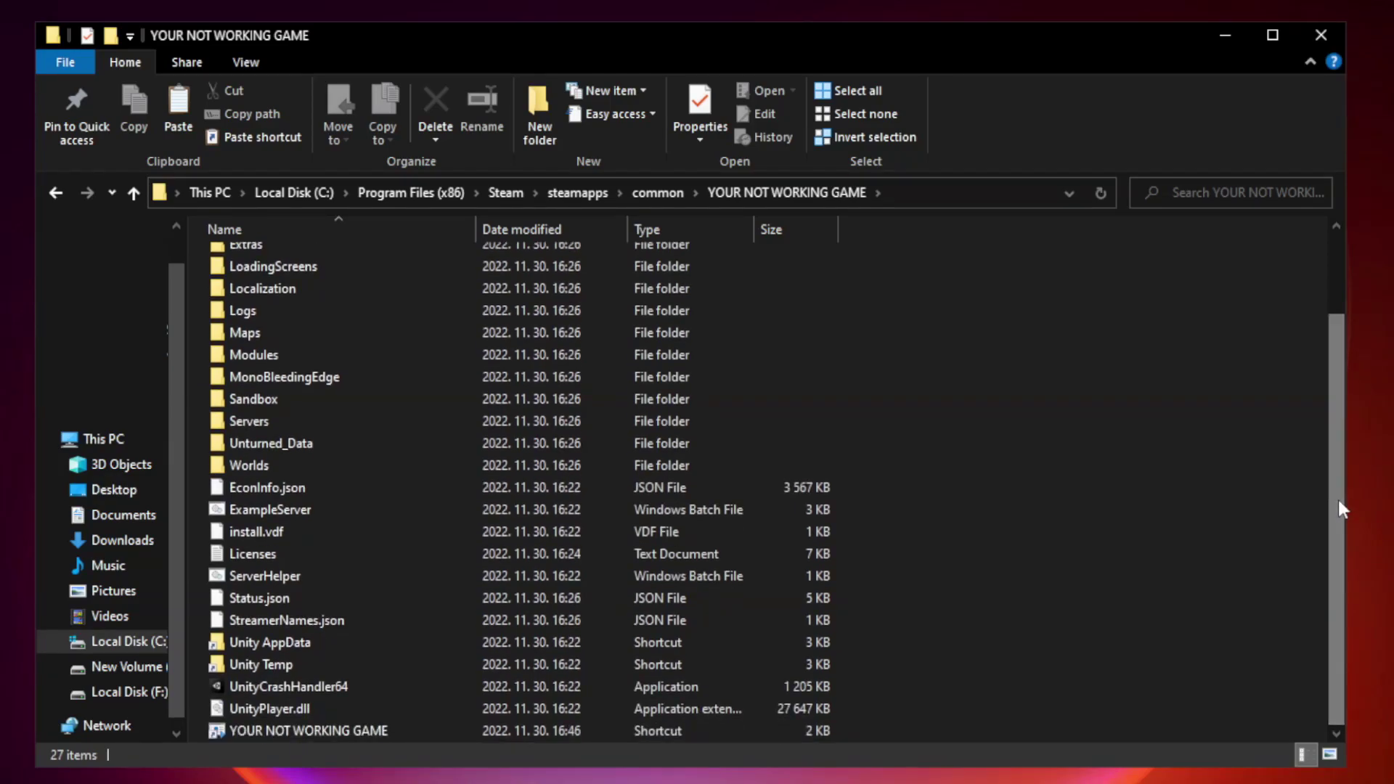
click(481, 733)
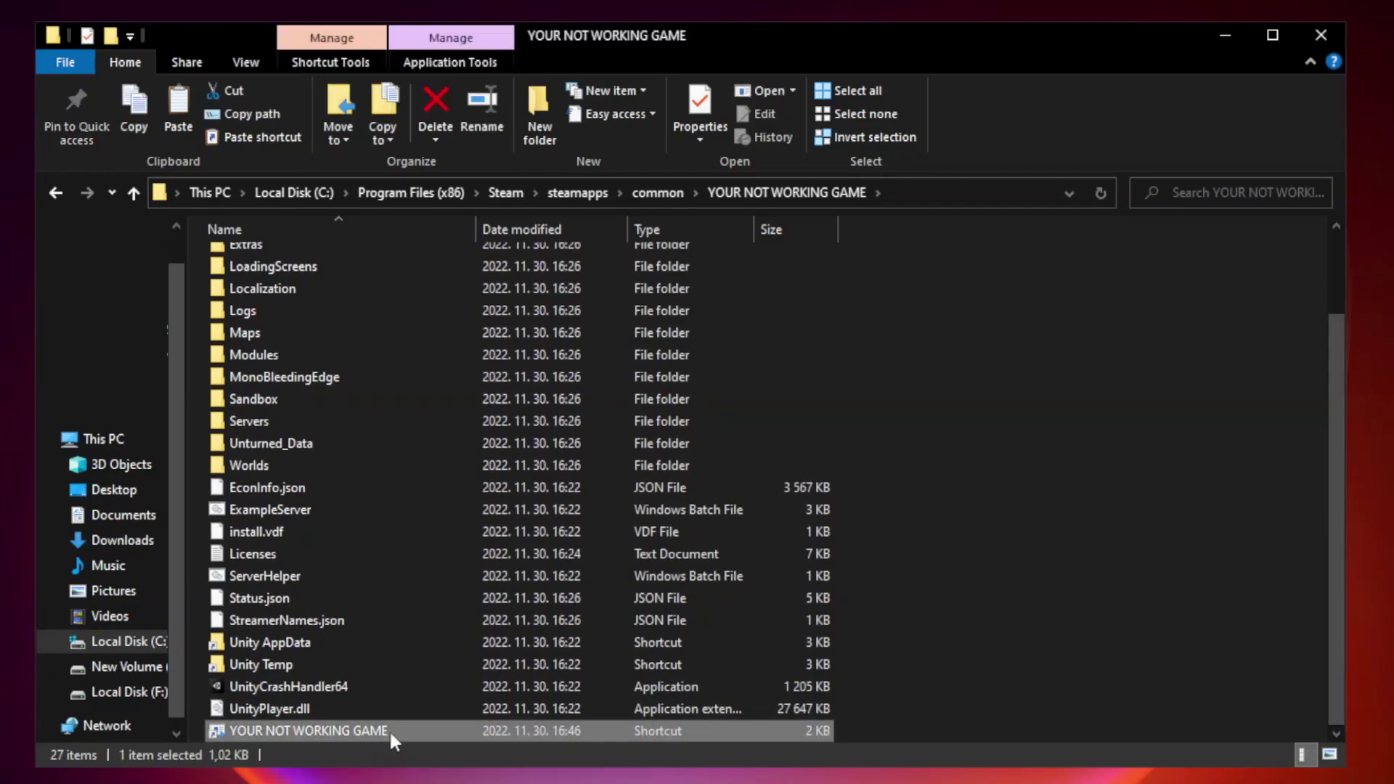
right_click(473, 735)
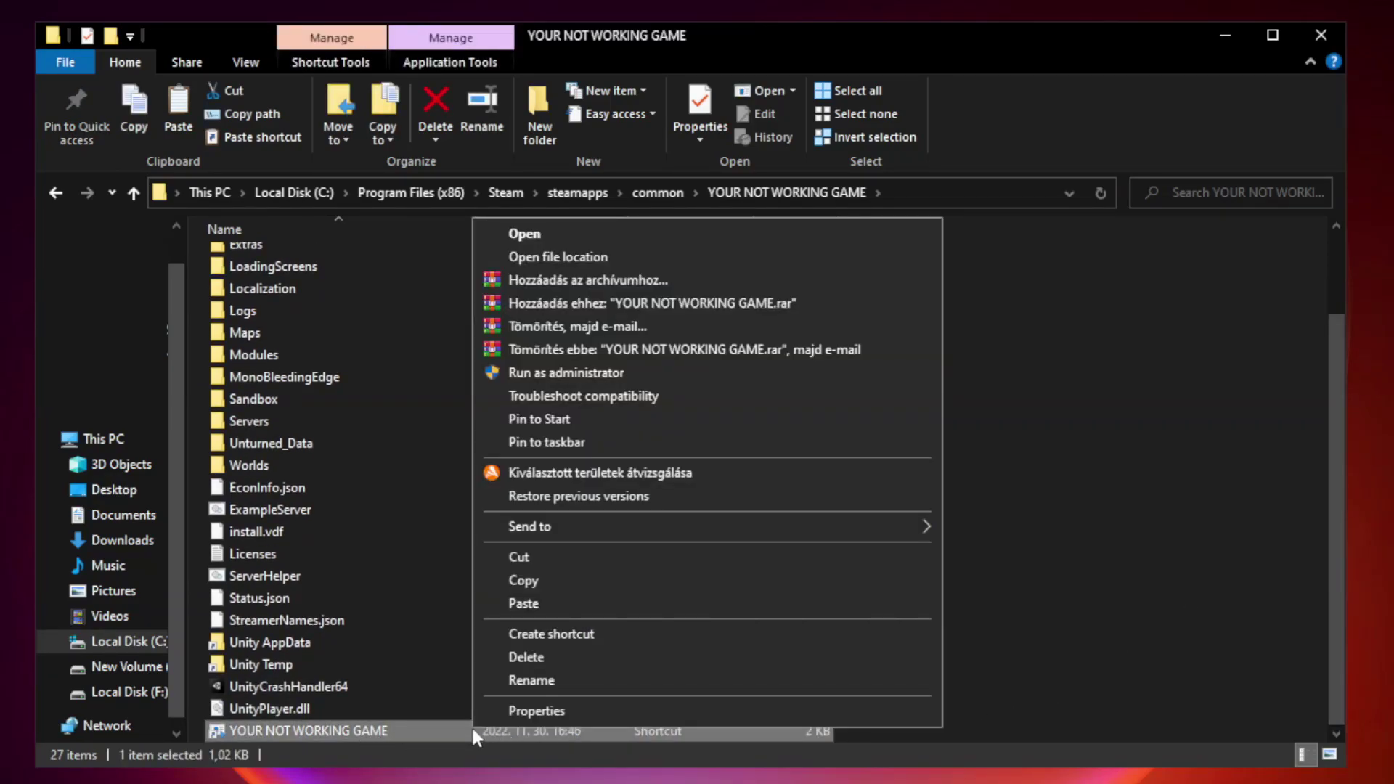
click(702, 715)
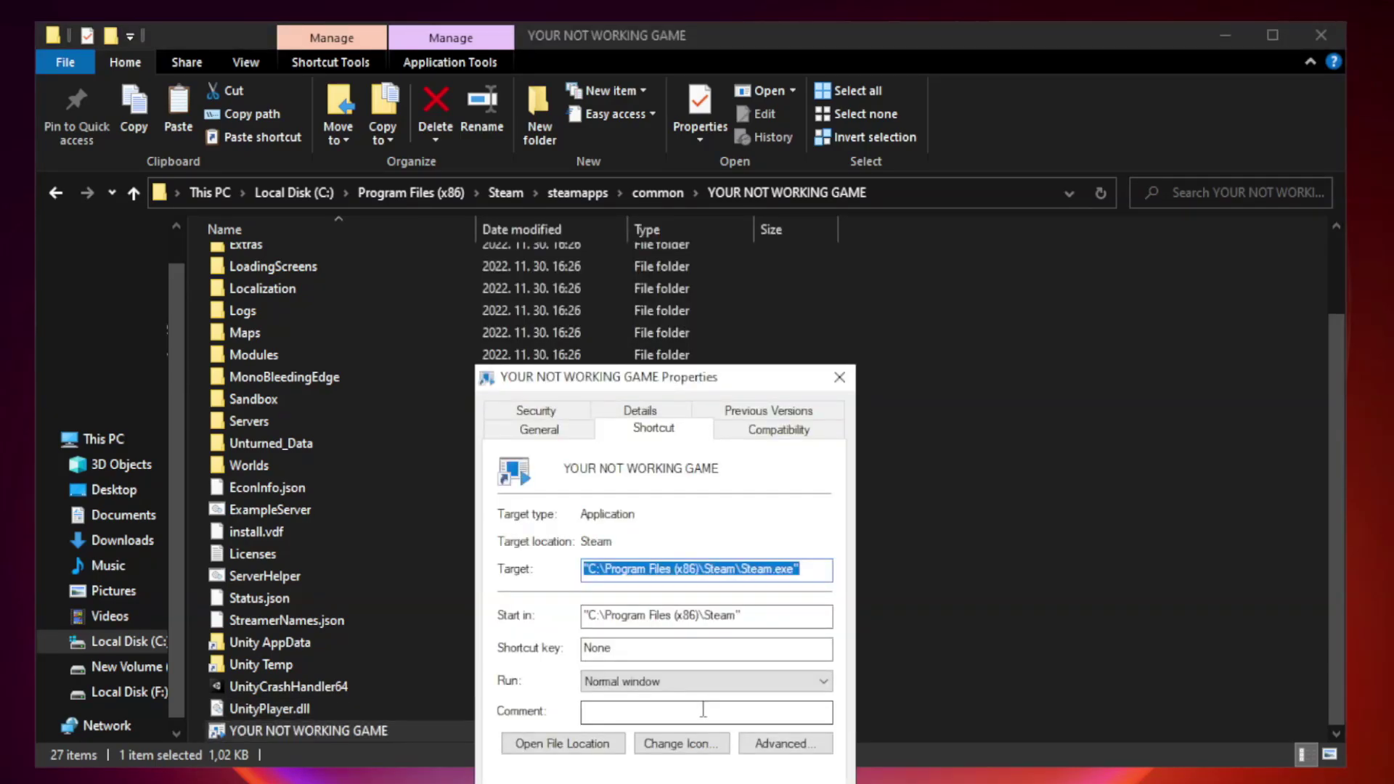
drag(693, 384, 692, 157)
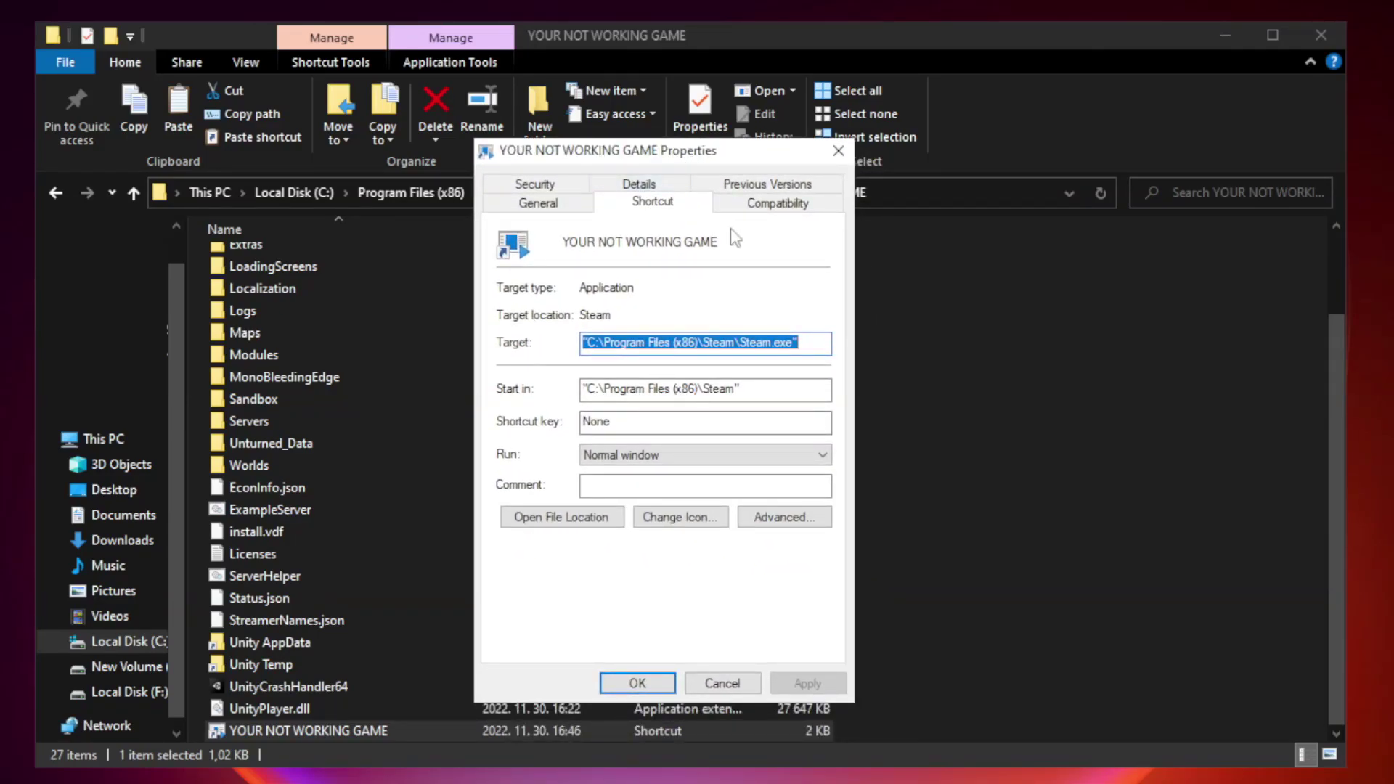
Step: Enable compatibility mode for the game shortcut and set it to Windows 8
click(772, 206)
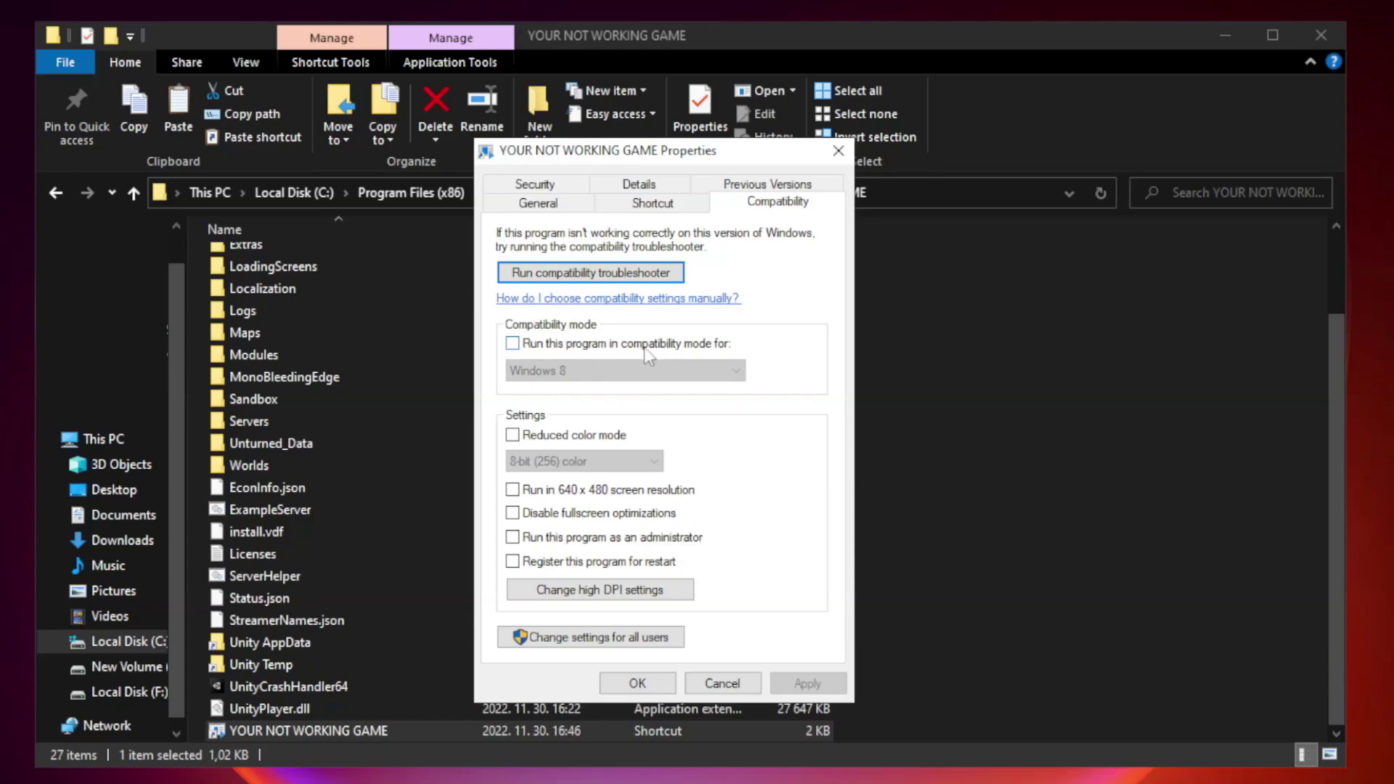
click(556, 347)
click(596, 369)
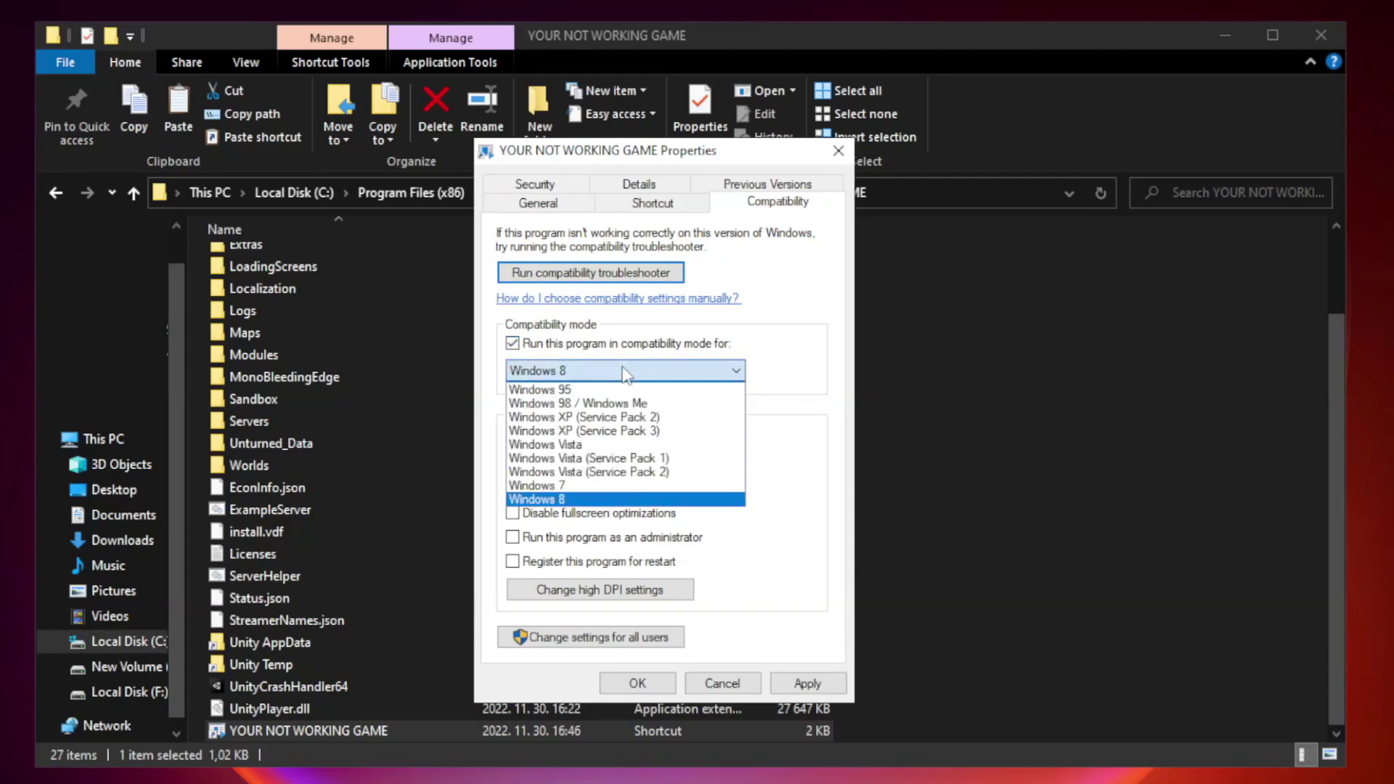
click(590, 500)
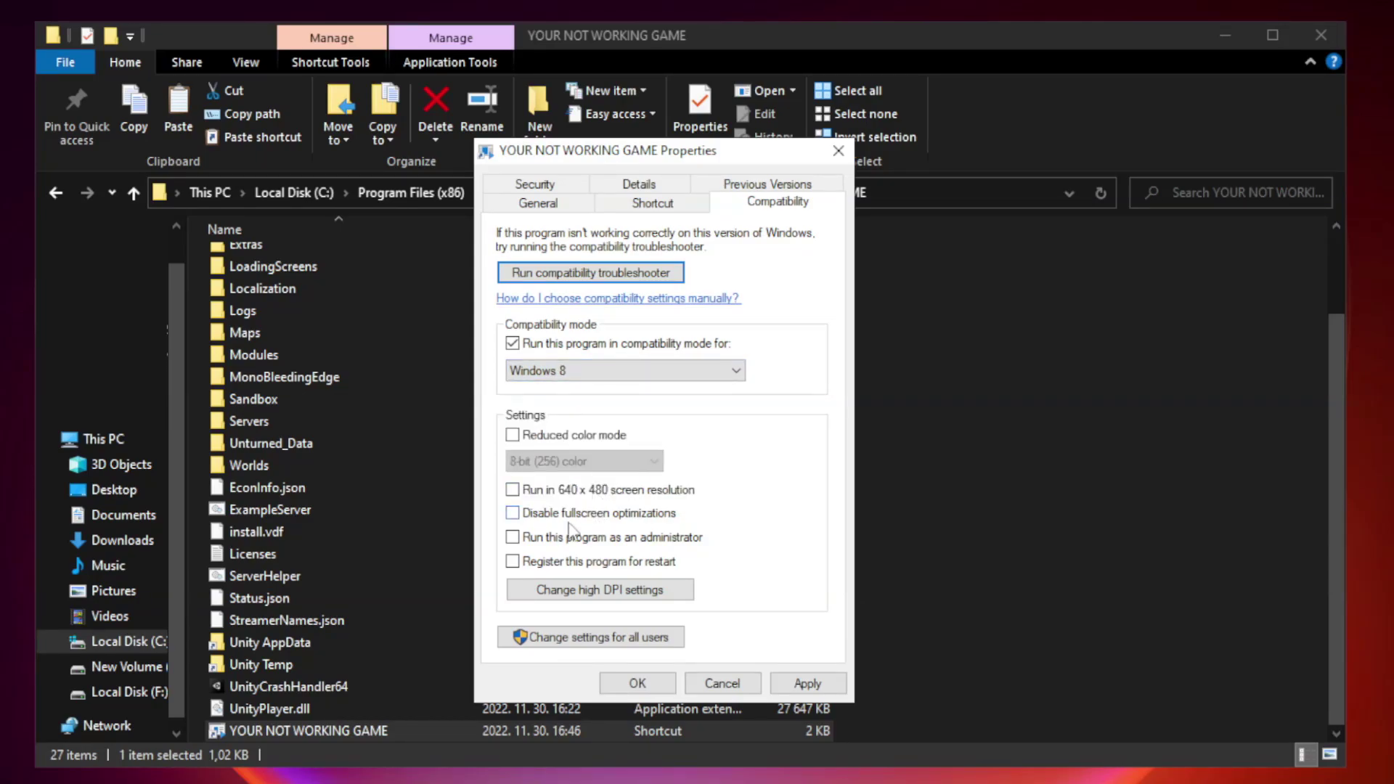
Step: Disable fullscreen optimizations and enable running the game as an administrator, apply the compatibility settings and close the game folder
click(545, 514)
click(803, 691)
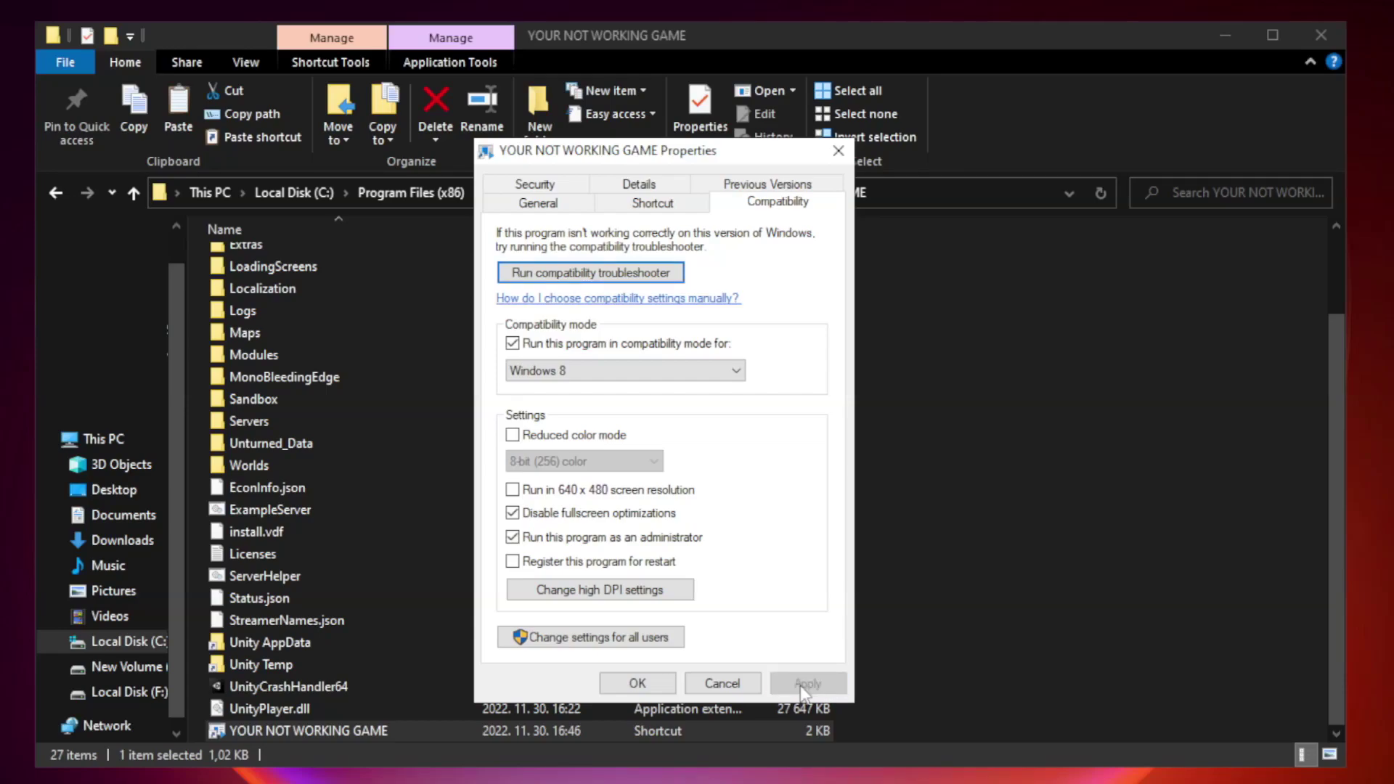
click(636, 684)
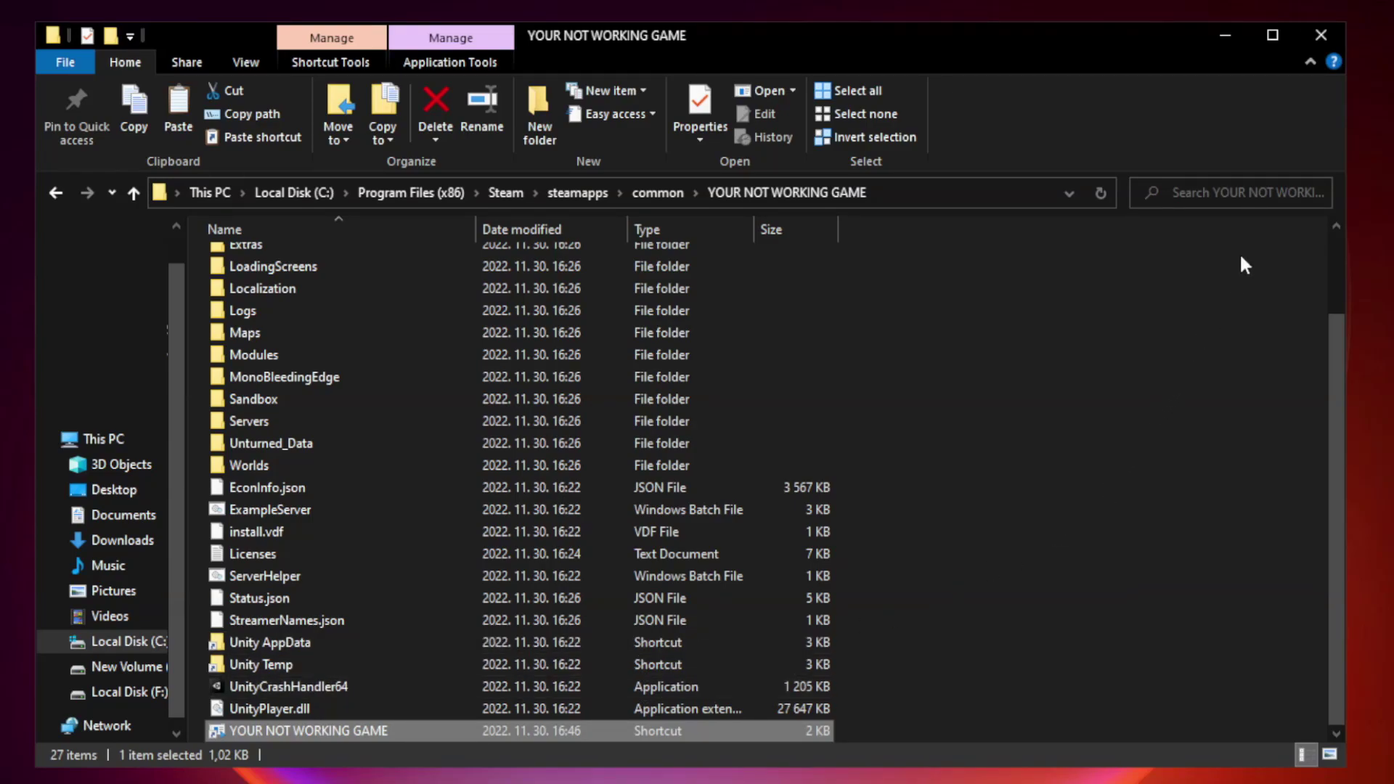
click(1319, 36)
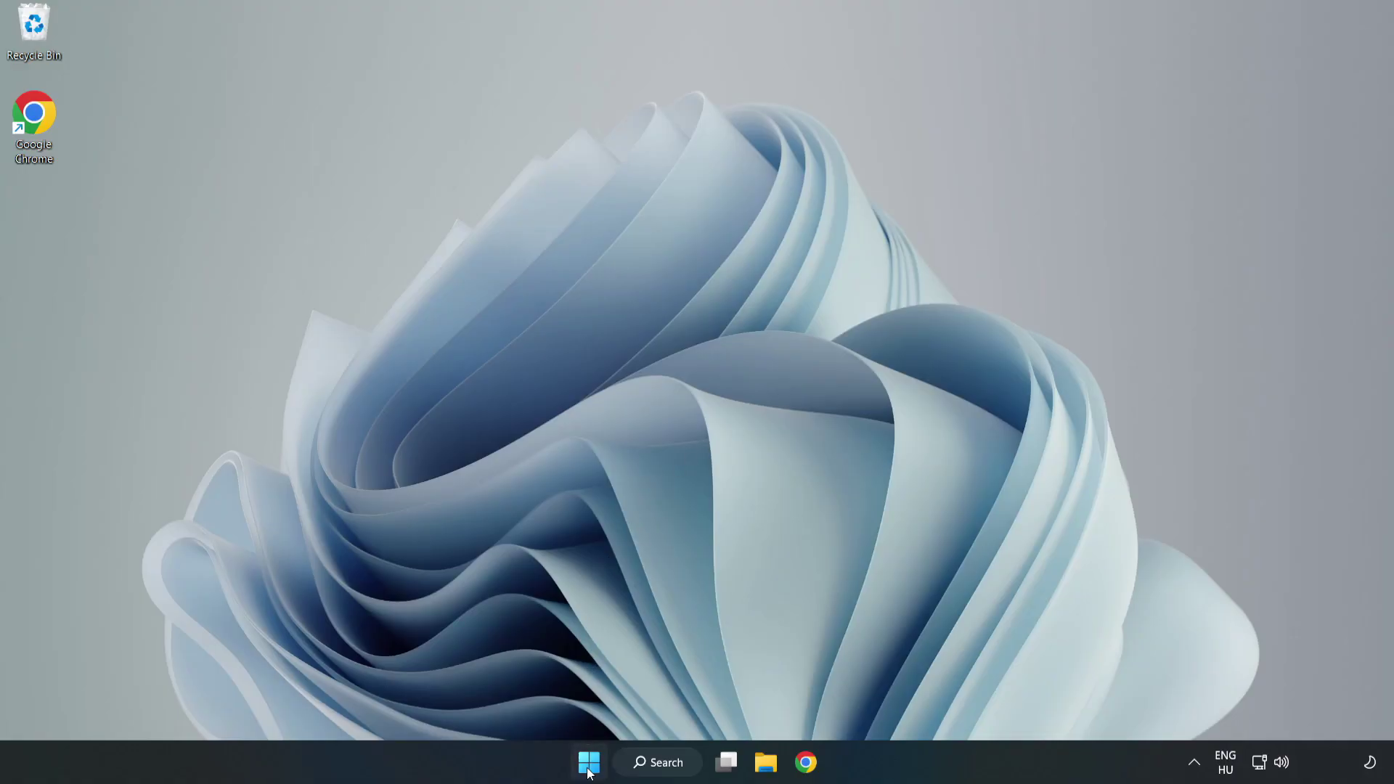
Step: In Task Manager, disable Cortana, Microsoft Edge, Microsoft Teams and Phone Link as startup apps, and close Task Manager
right_click(591, 767)
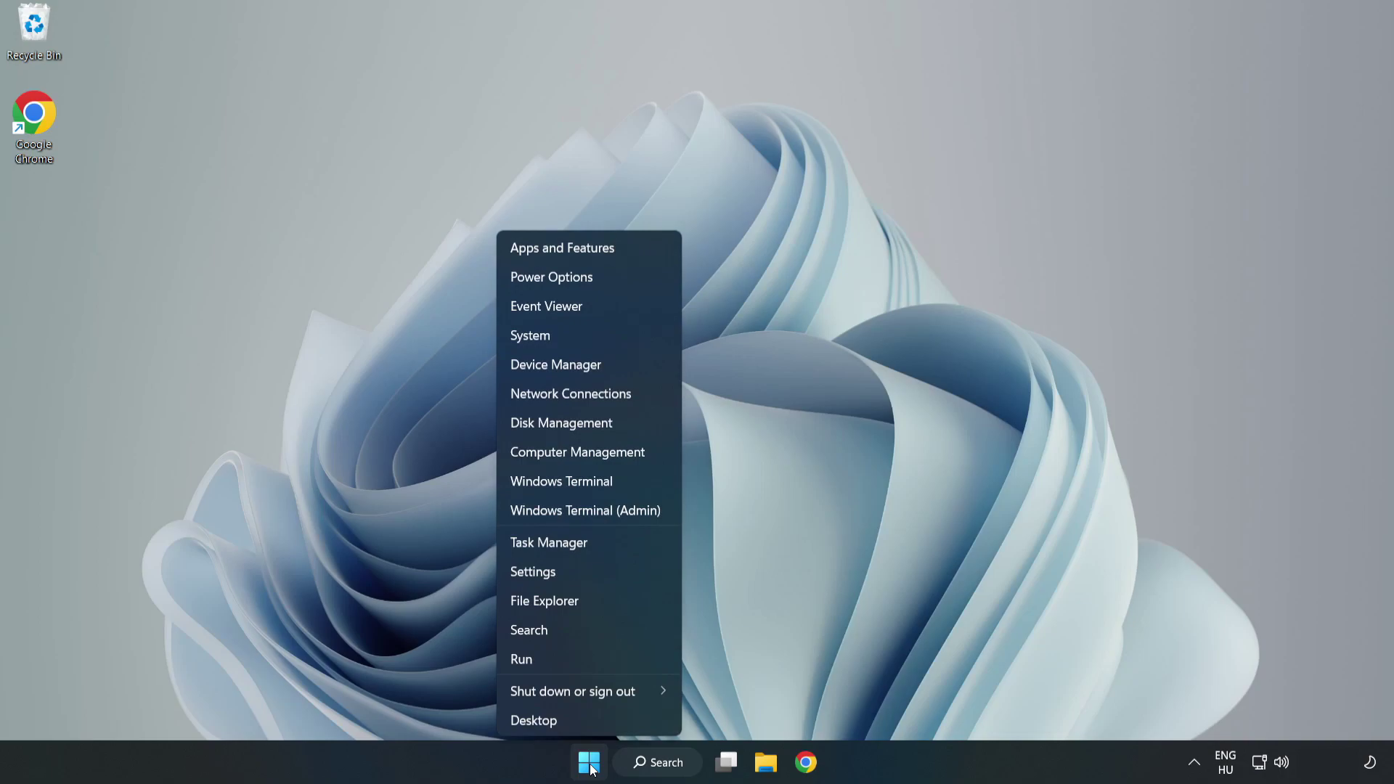
click(588, 546)
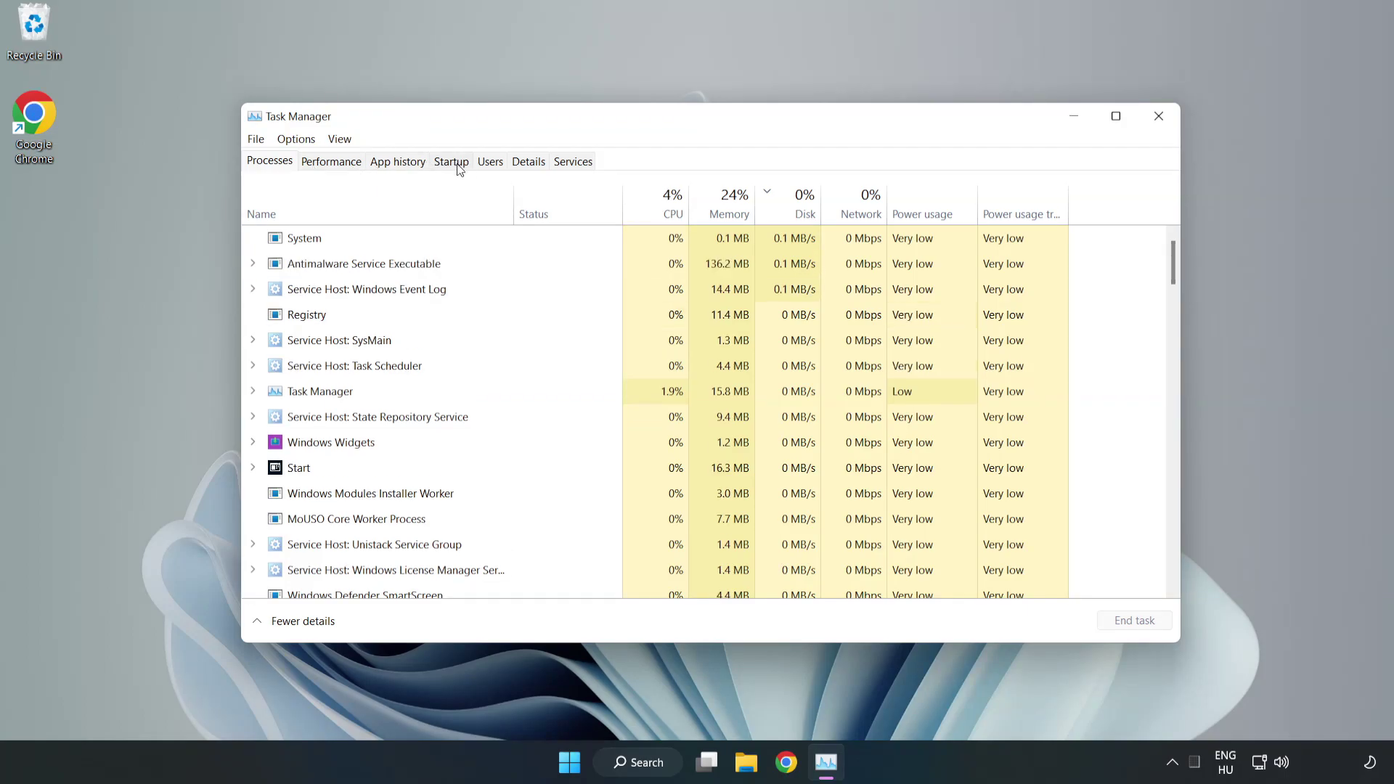
click(453, 166)
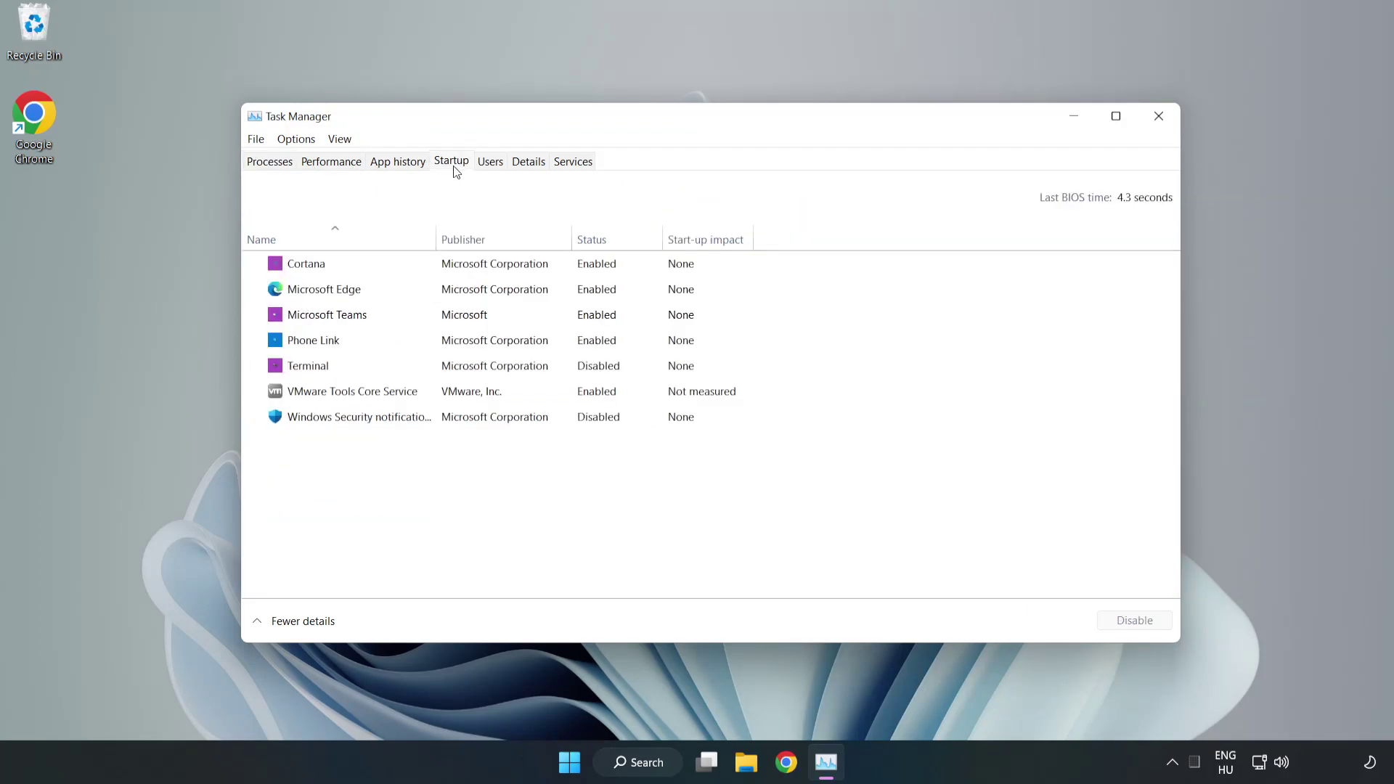
click(464, 265)
click(1133, 621)
click(607, 289)
click(1133, 623)
click(478, 317)
click(1118, 621)
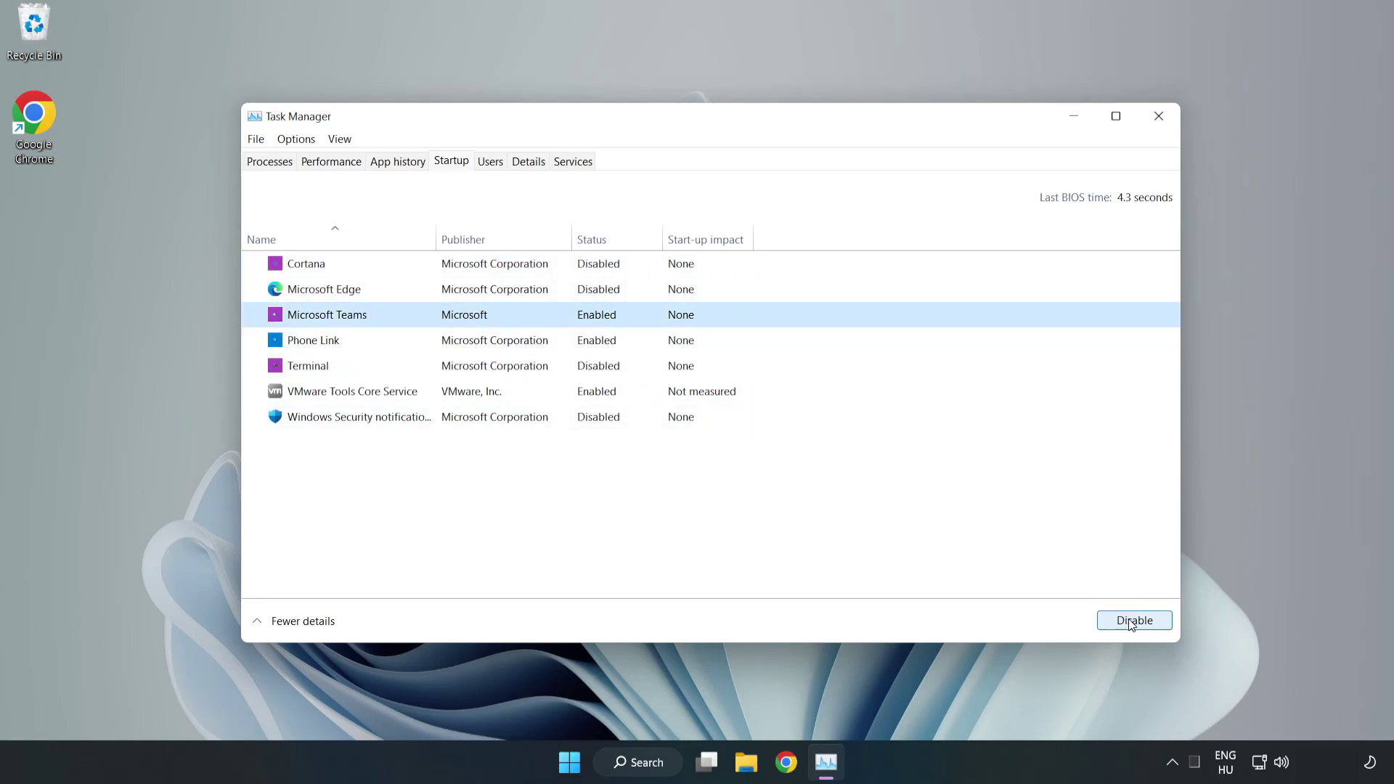
click(463, 341)
click(1152, 625)
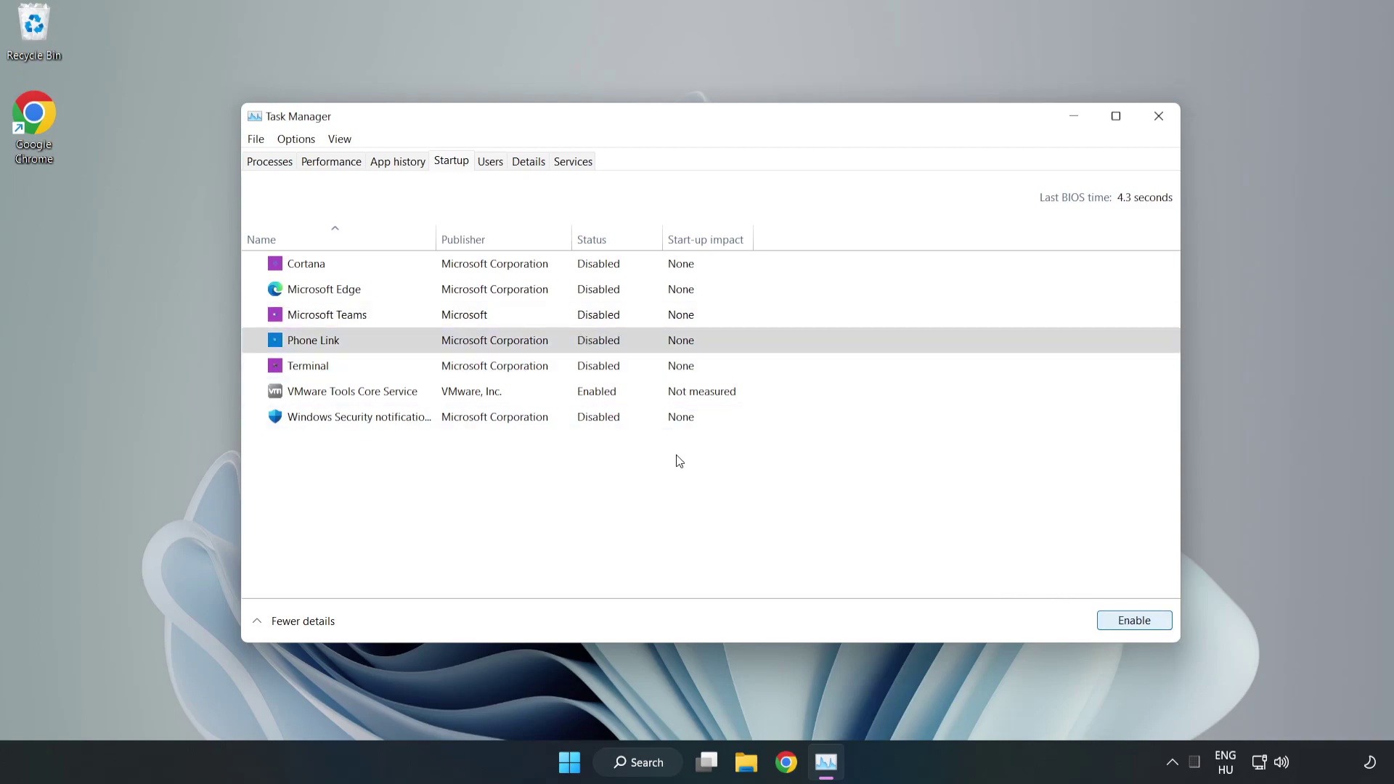
click(1160, 119)
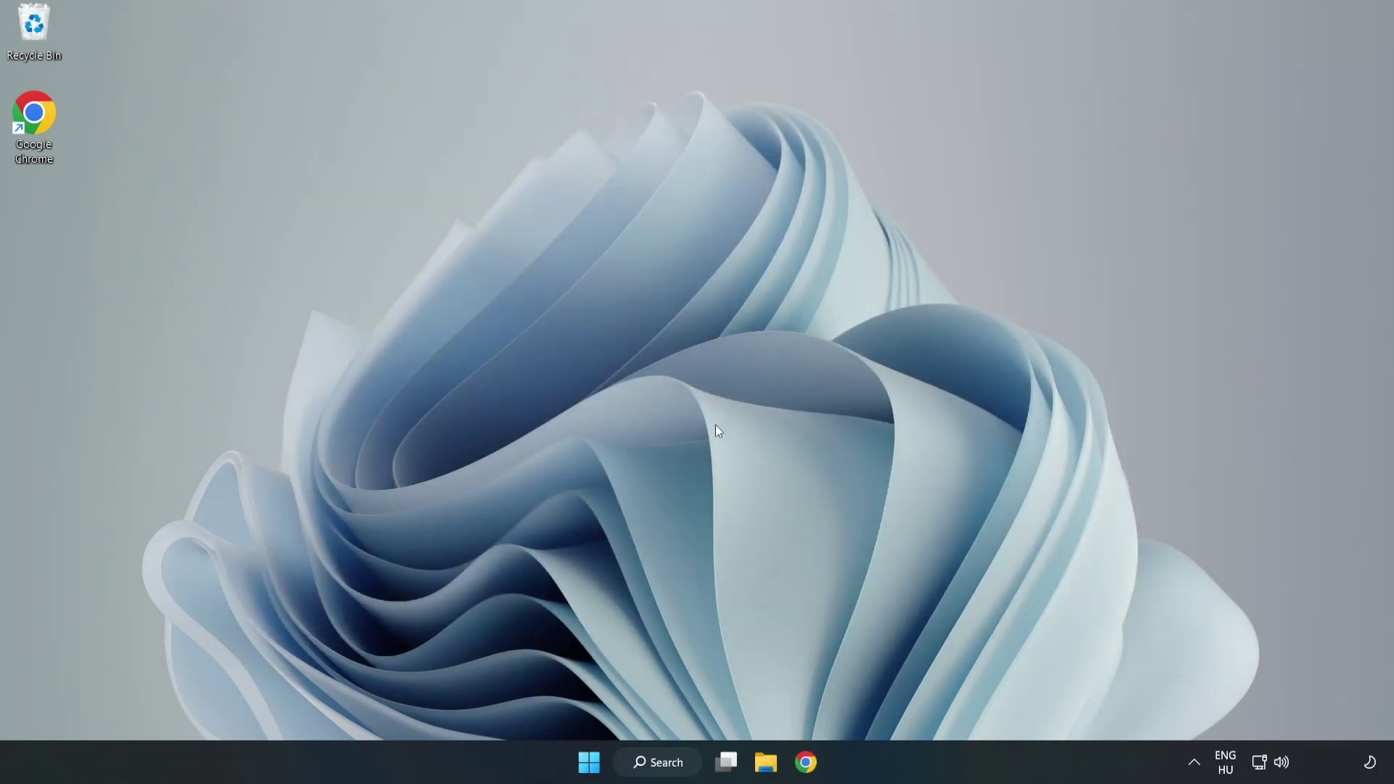
Step: Switch to Chrome and download the English DirectX End-User Runtime Web Installer from the Microsoft Download Center page
click(804, 764)
key(ctrl+l)
key(End)
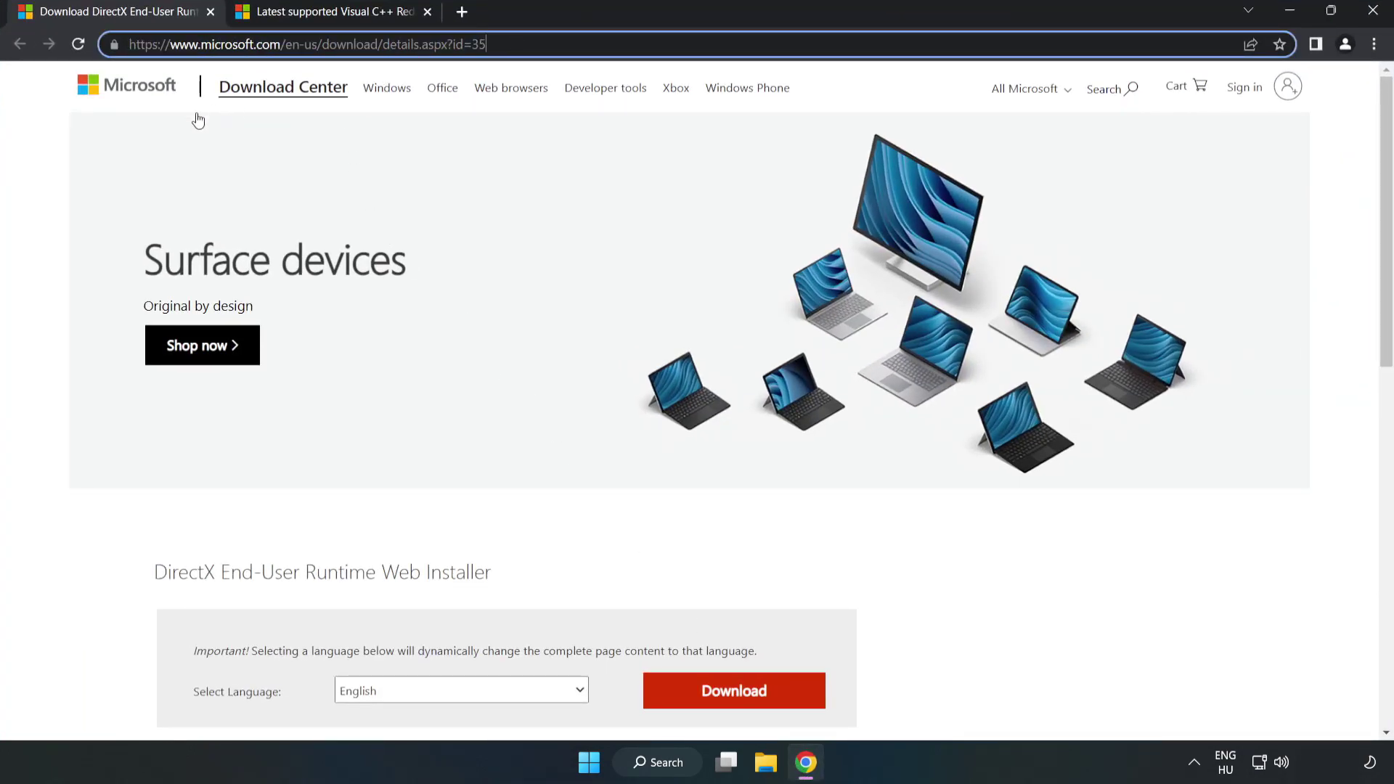
click(58, 166)
scroll(759, 470, down, 3)
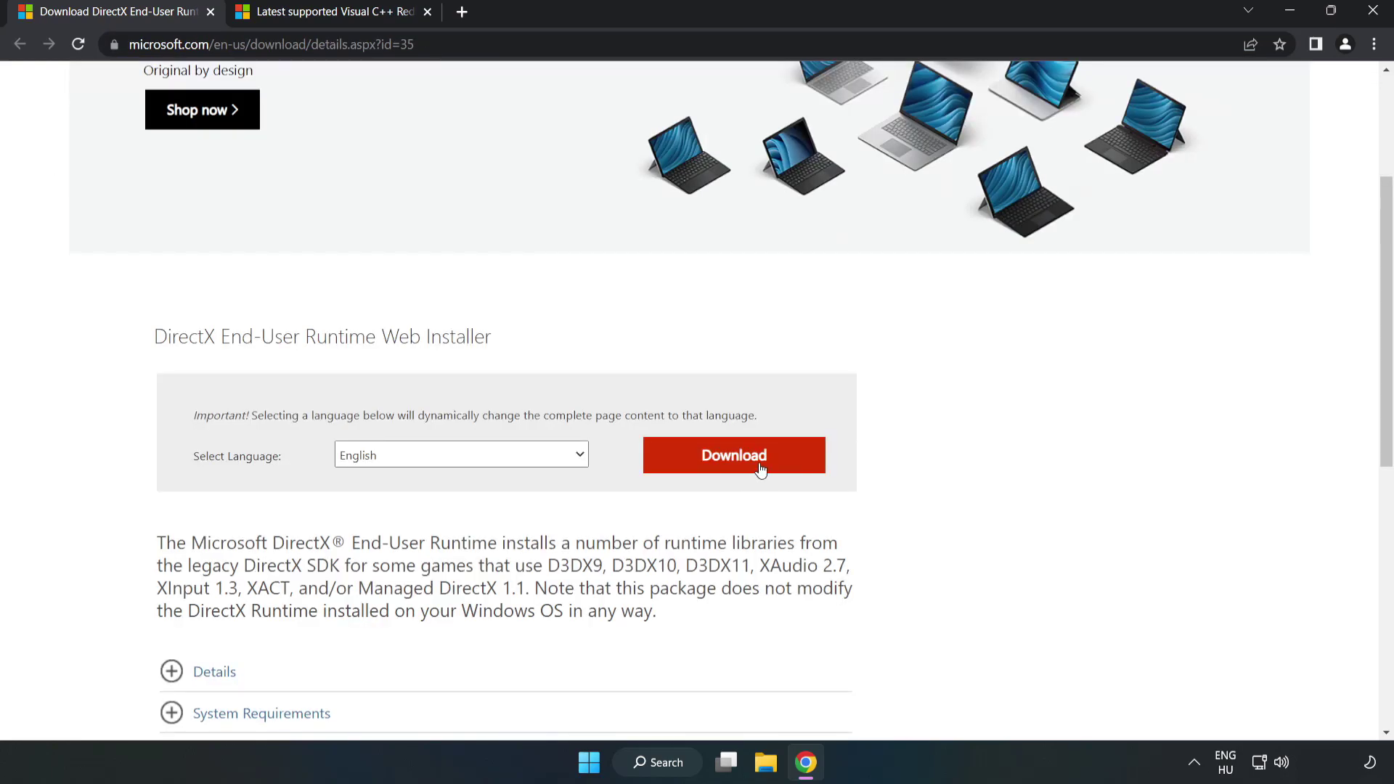
click(741, 467)
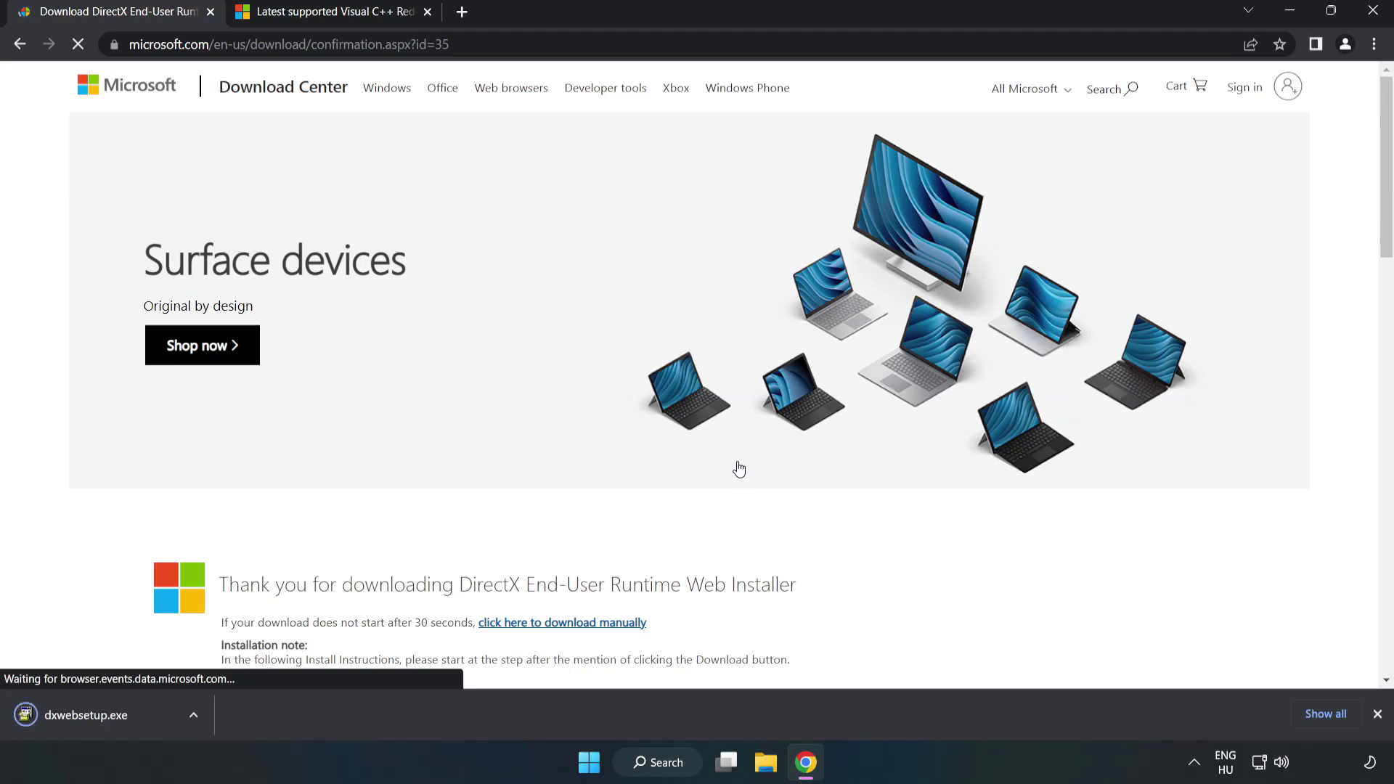
Step: Run the downloaded dxwebsetup.exe, accept the license agreement and complete the DirectX setup wizard
click(101, 716)
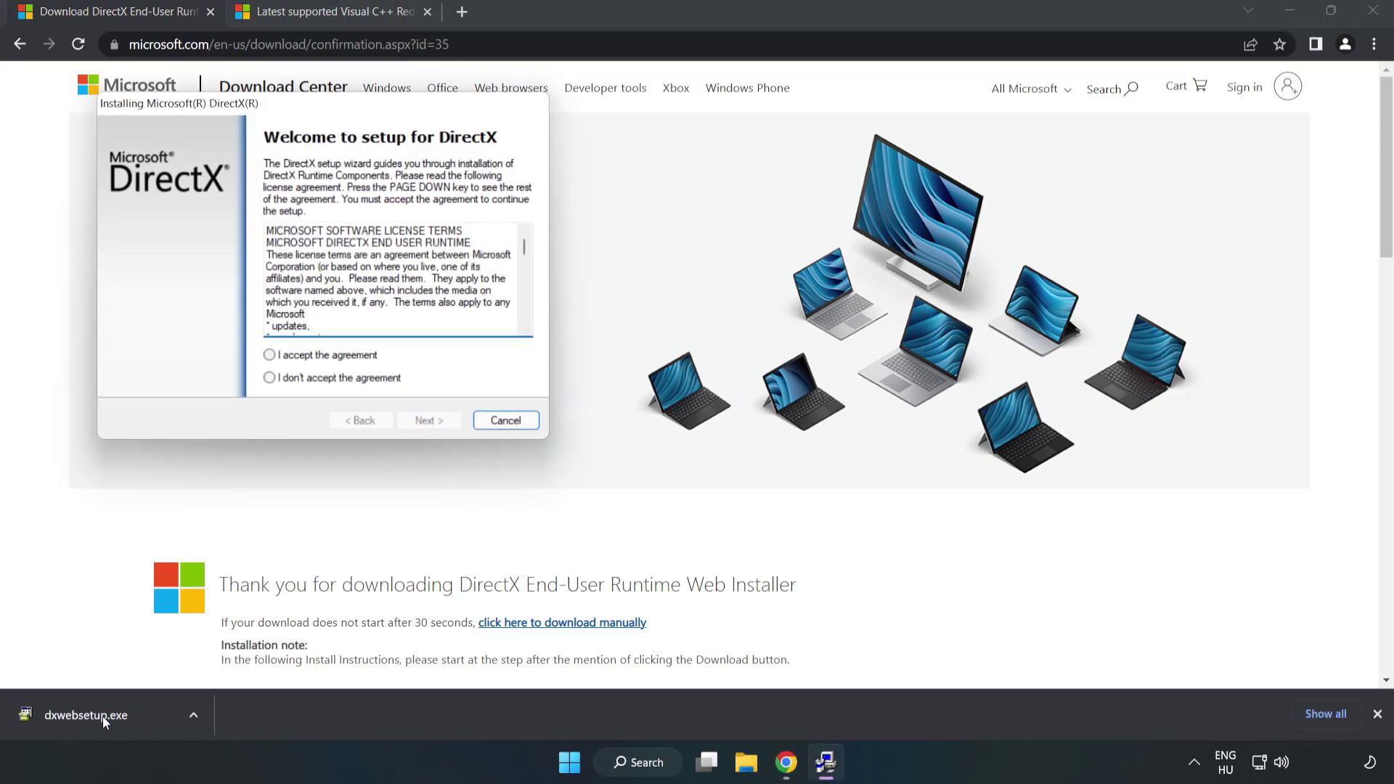
drag(318, 114, 680, 235)
drag(887, 367, 876, 454)
click(629, 477)
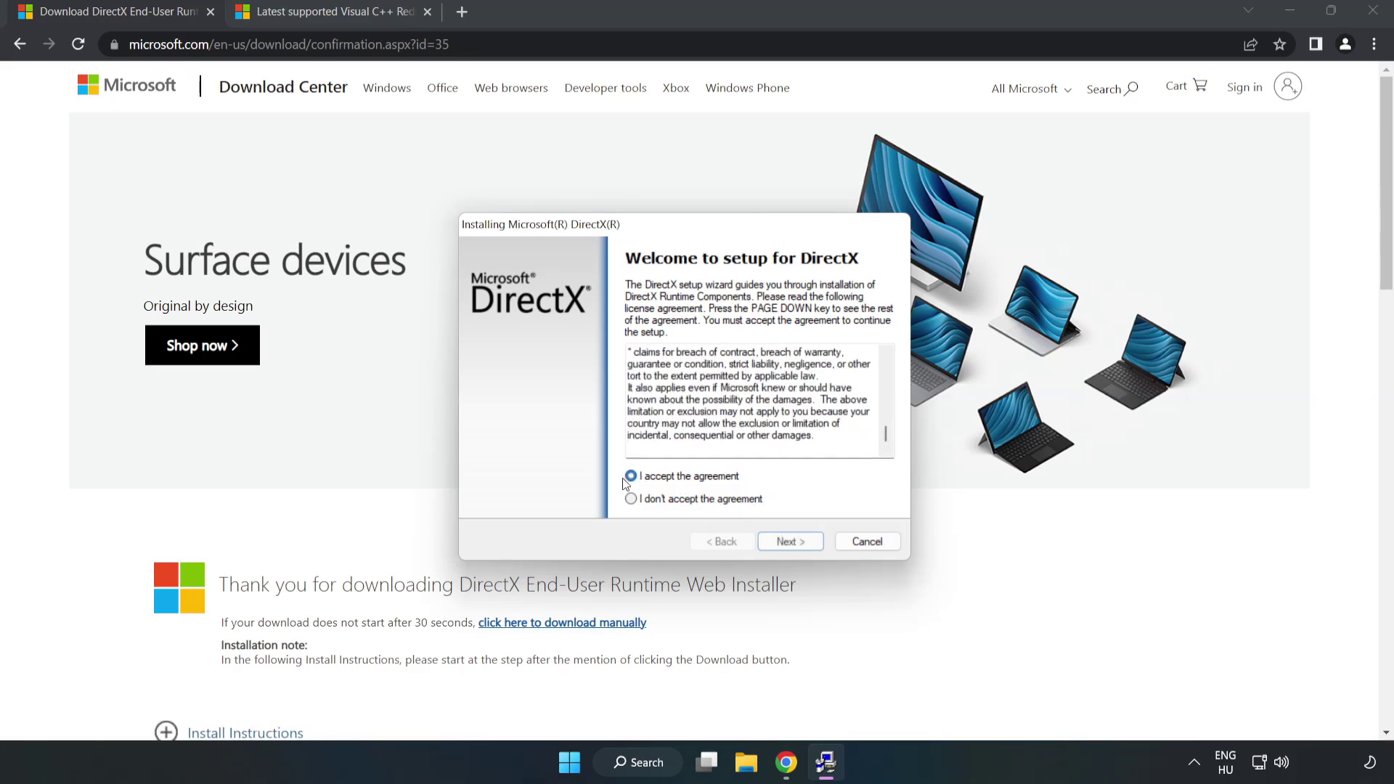
click(792, 543)
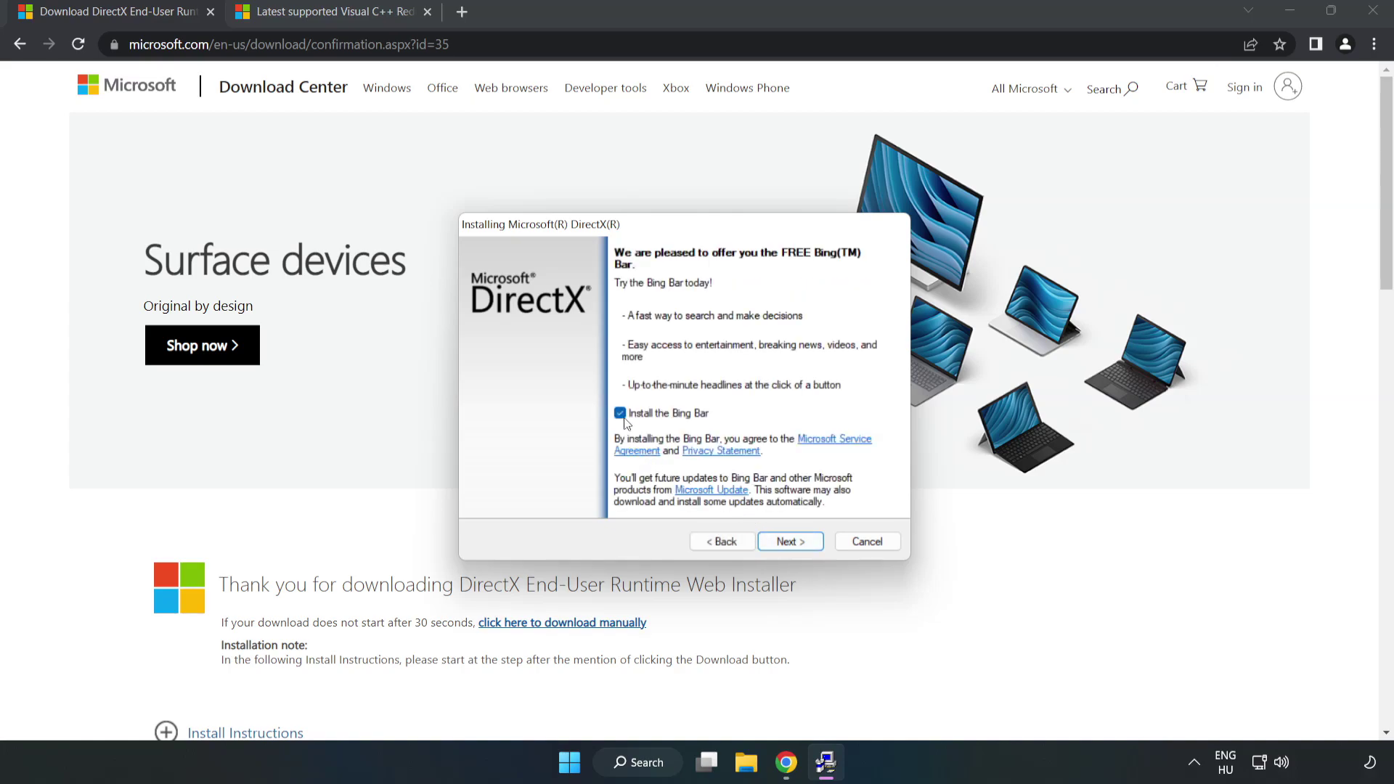
click(800, 542)
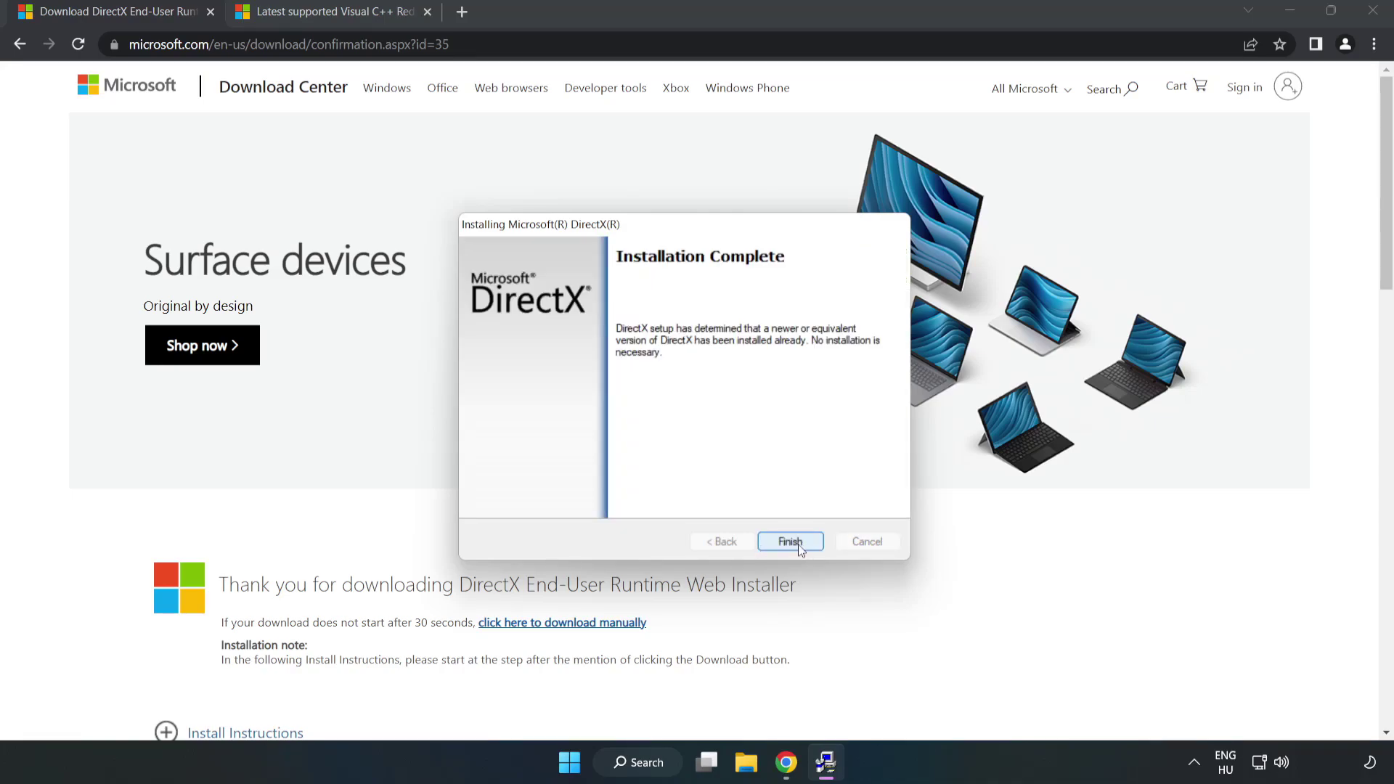
click(791, 542)
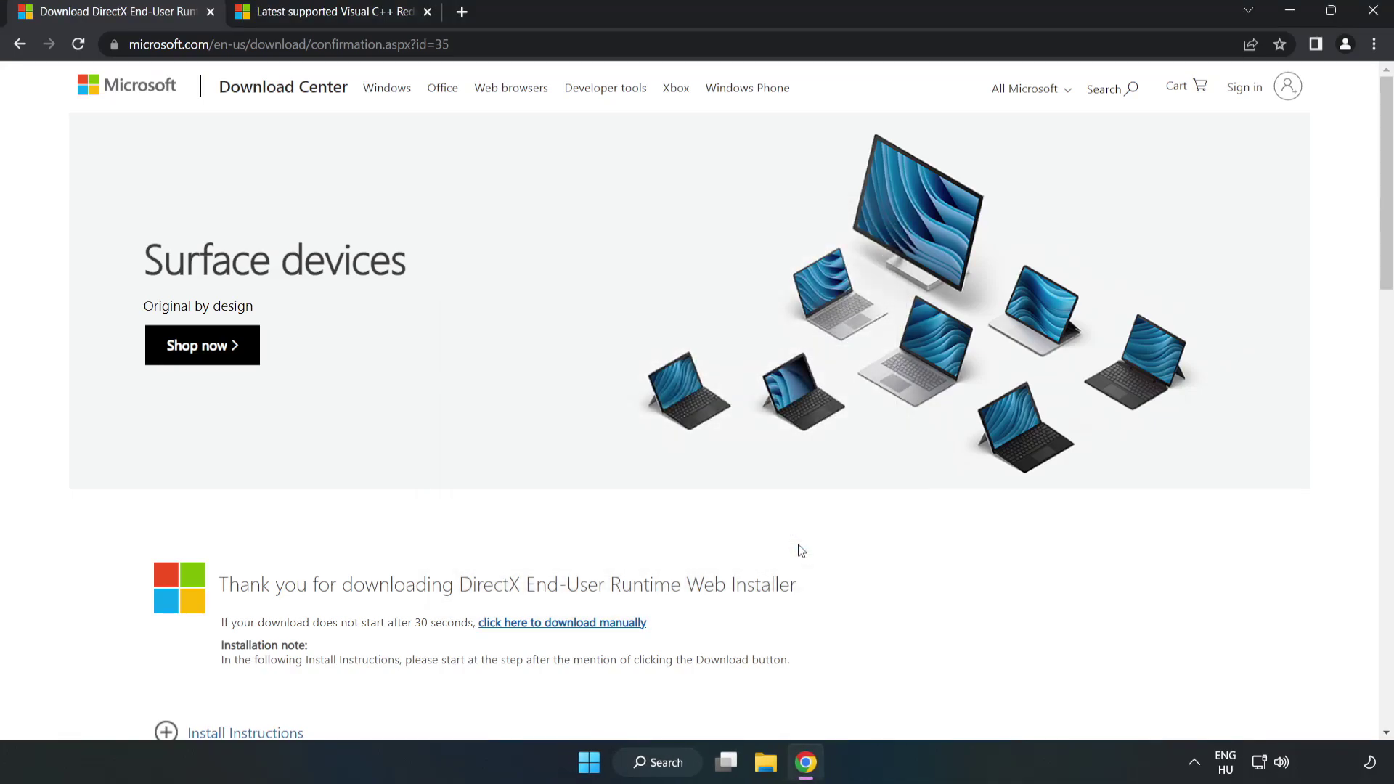
Step: Close the DirectX page and download the ARM64, X86 and X64 Visual C++ Redistributables for Visual Studio 2015, 2017, 2019 and 2022
click(211, 13)
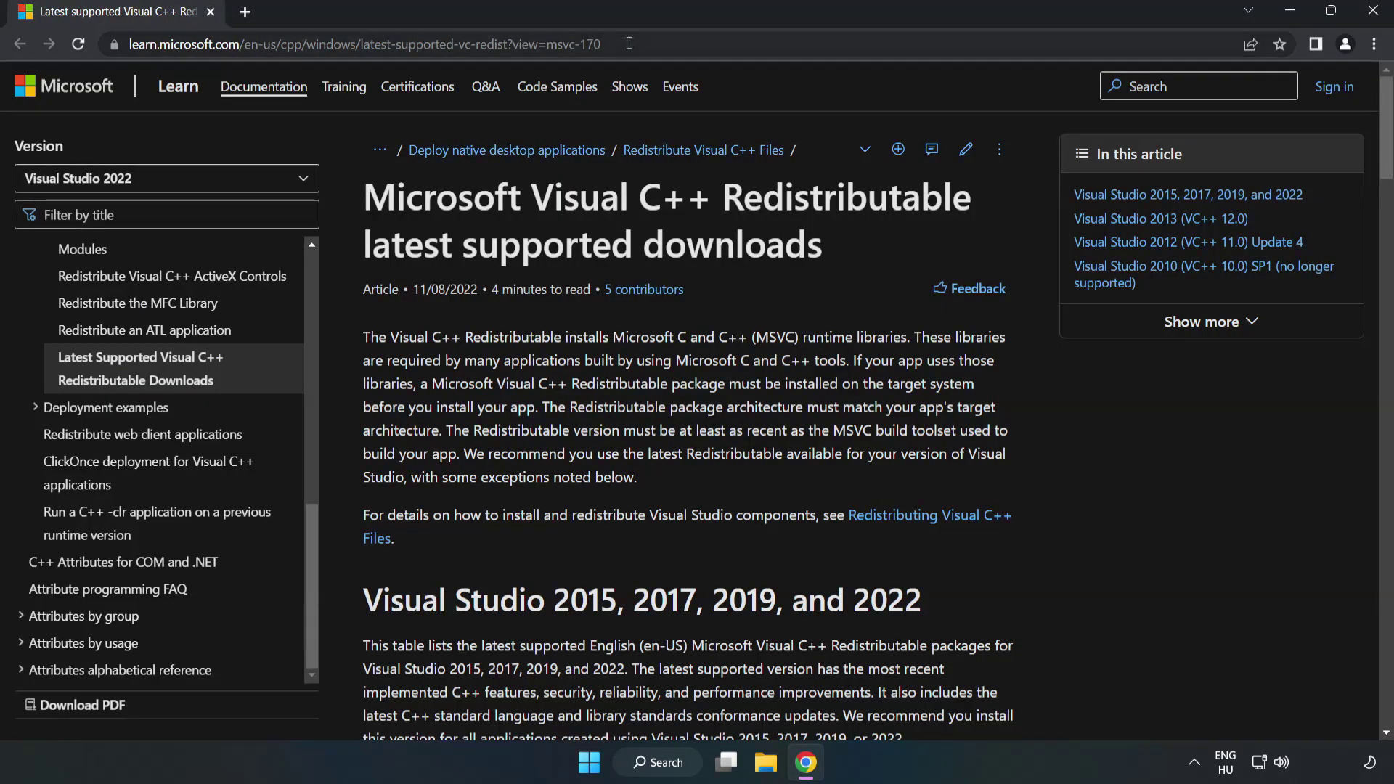
drag(601, 45, 503, 44)
click(556, 259)
scroll(556, 262, down, 4)
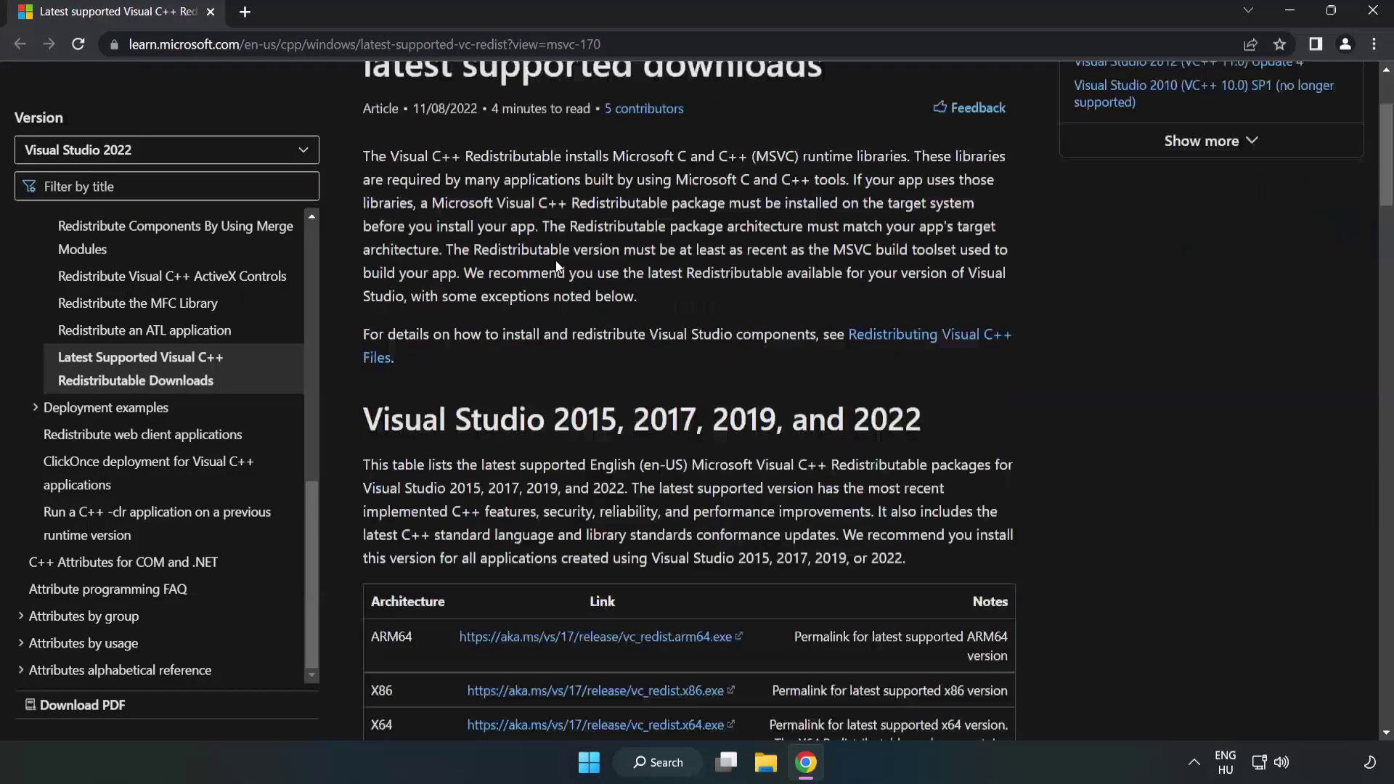
scroll(560, 269, down, 4)
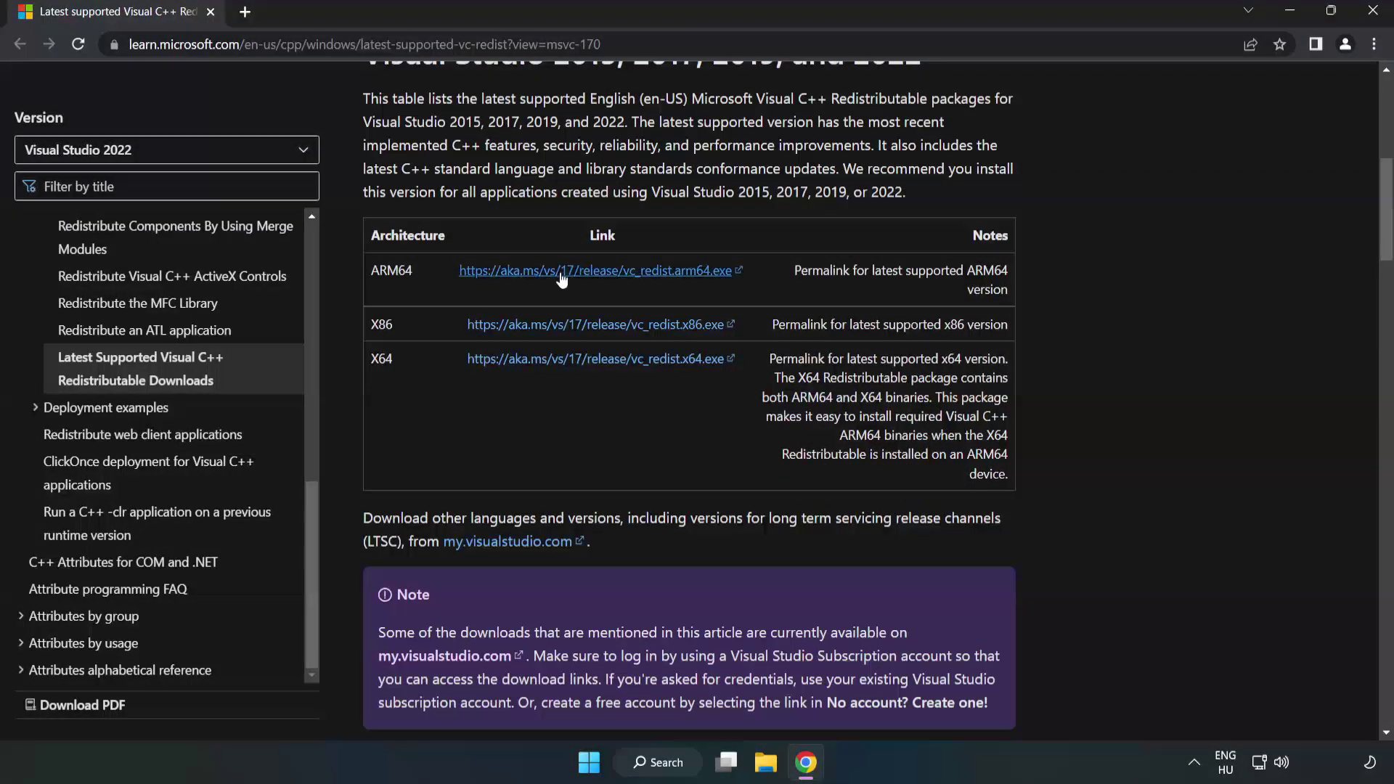
scroll(537, 284, up, 1)
drag(361, 145, 923, 157)
click(900, 182)
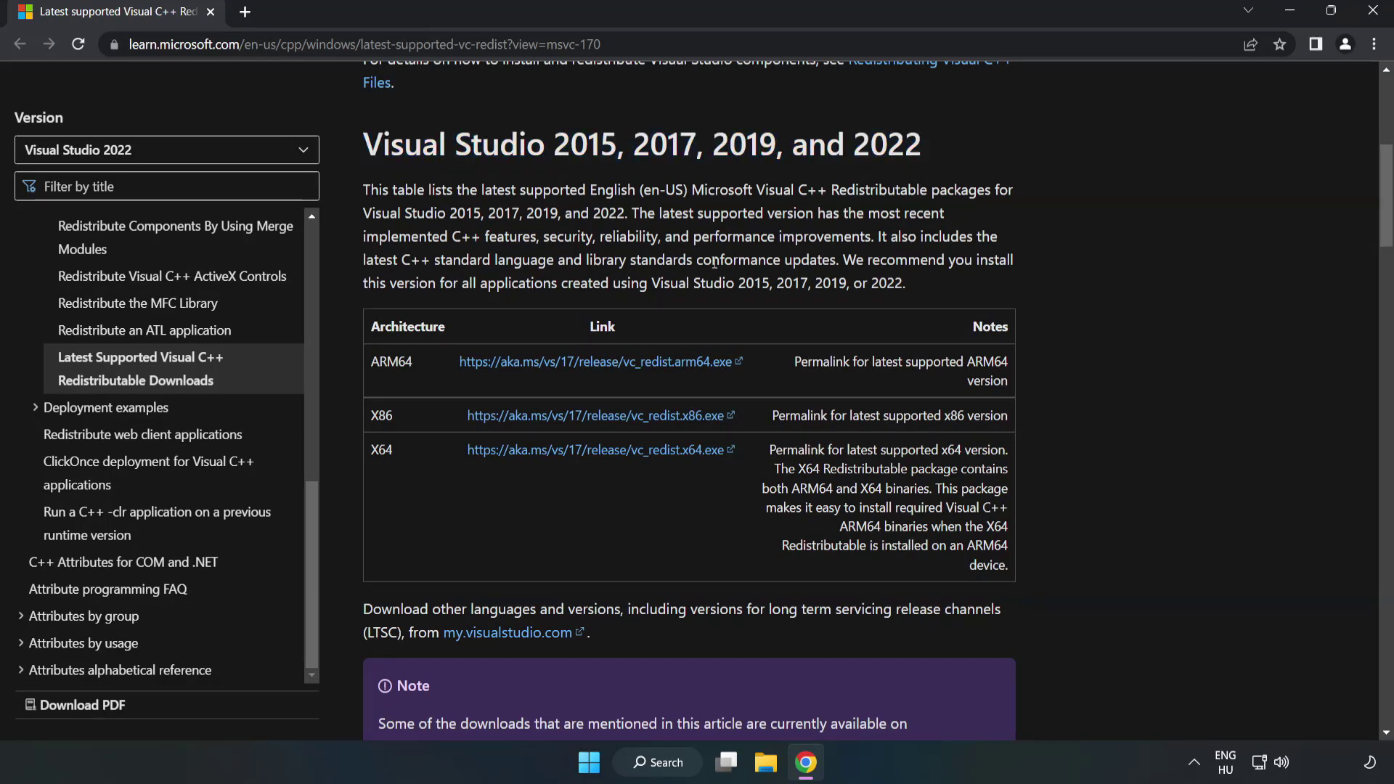
click(561, 368)
click(574, 415)
click(583, 450)
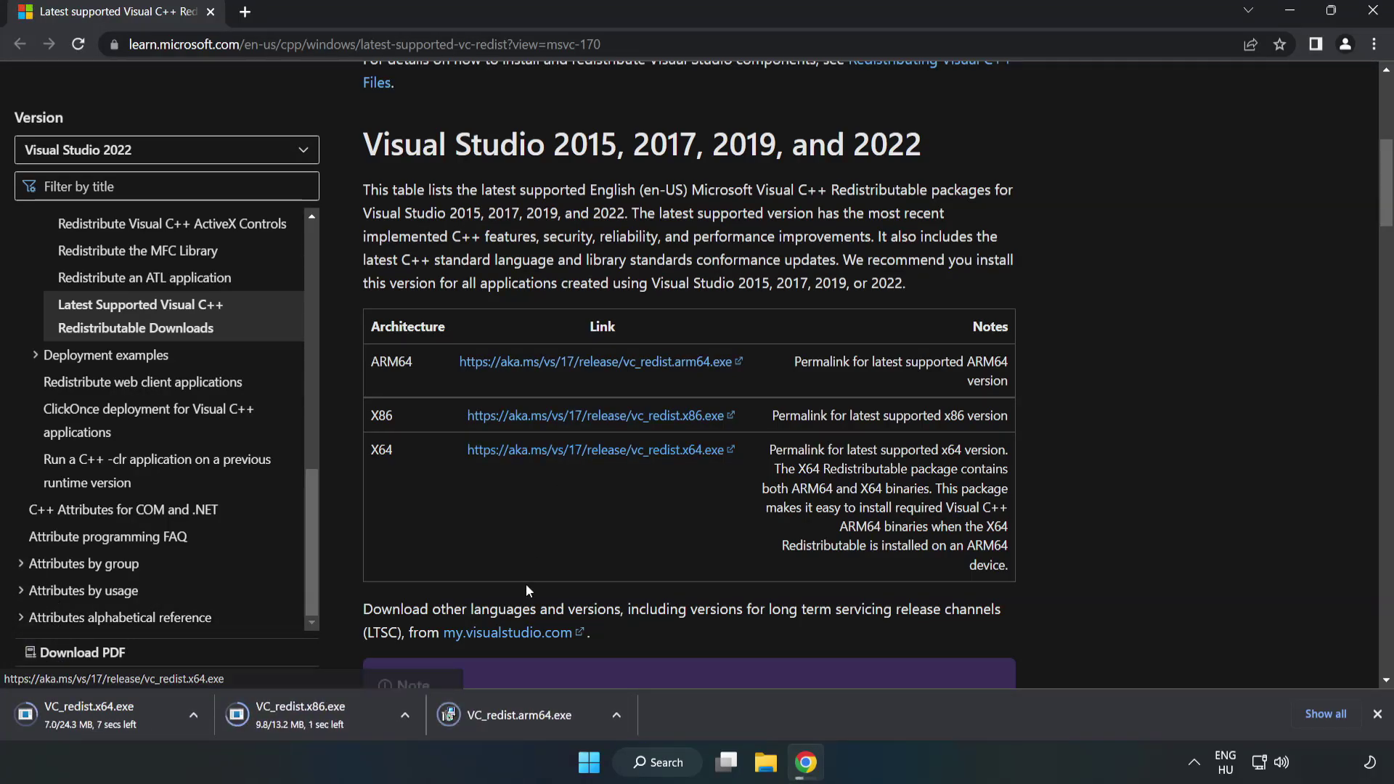
Step: Try to install the Arm64 Visual C++ Redistributable from VC_redist.arm64.exe, agreeing to its license terms, and close the installer
click(532, 715)
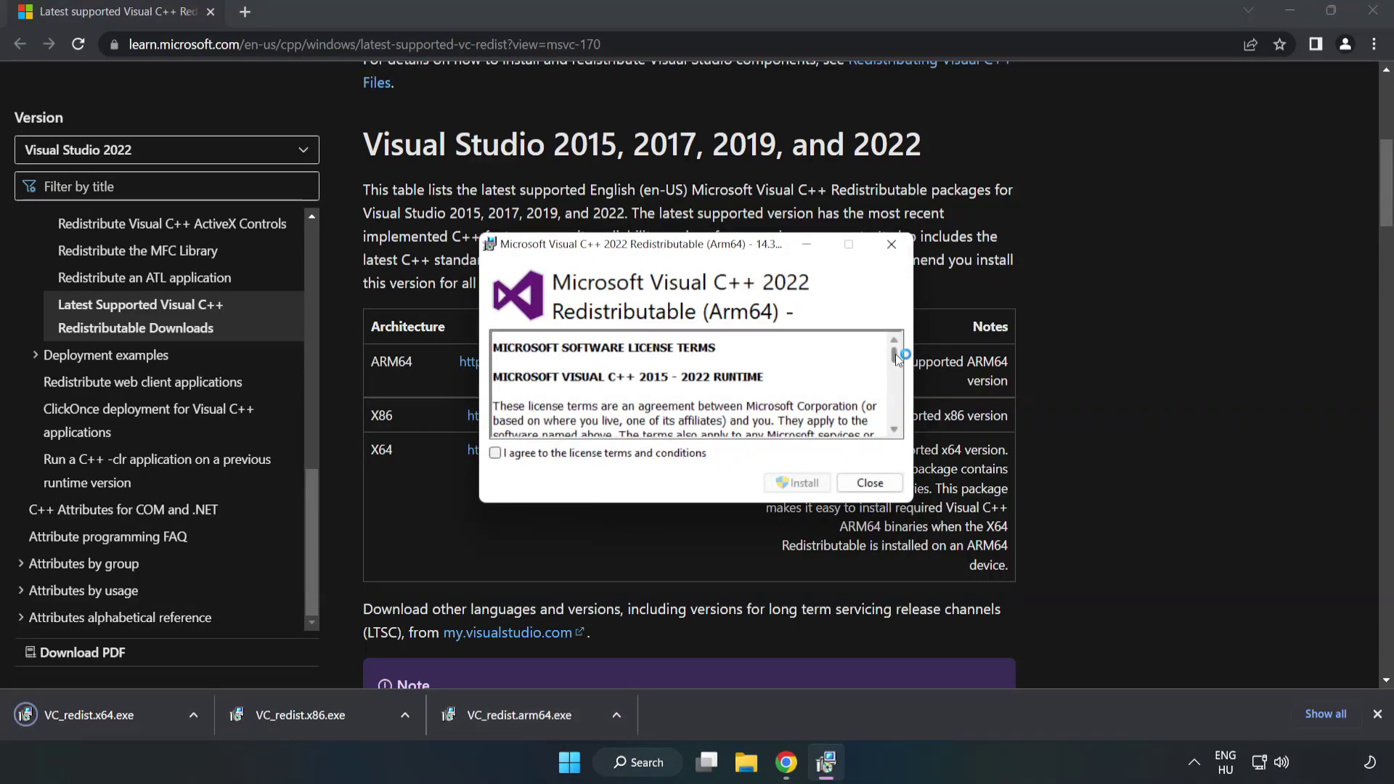
drag(893, 353, 894, 424)
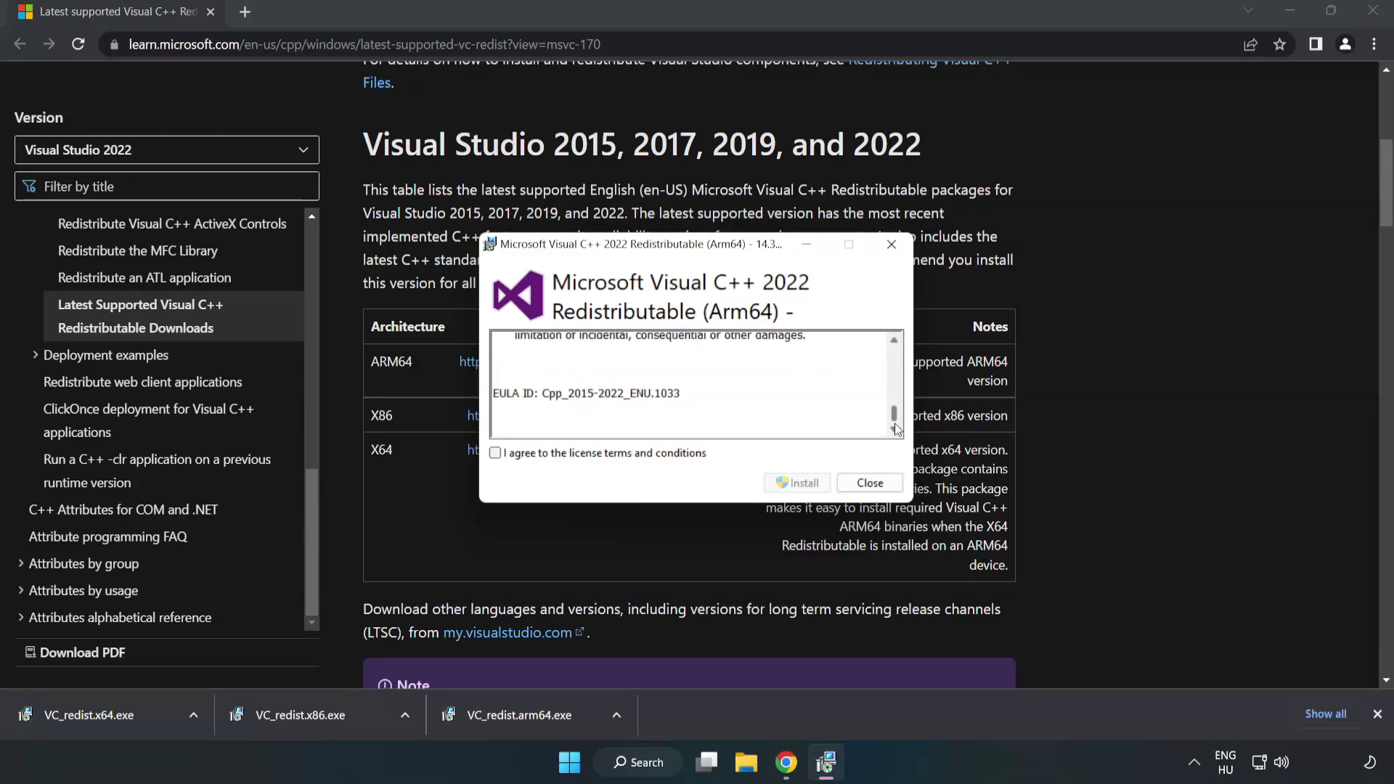
click(495, 453)
click(799, 482)
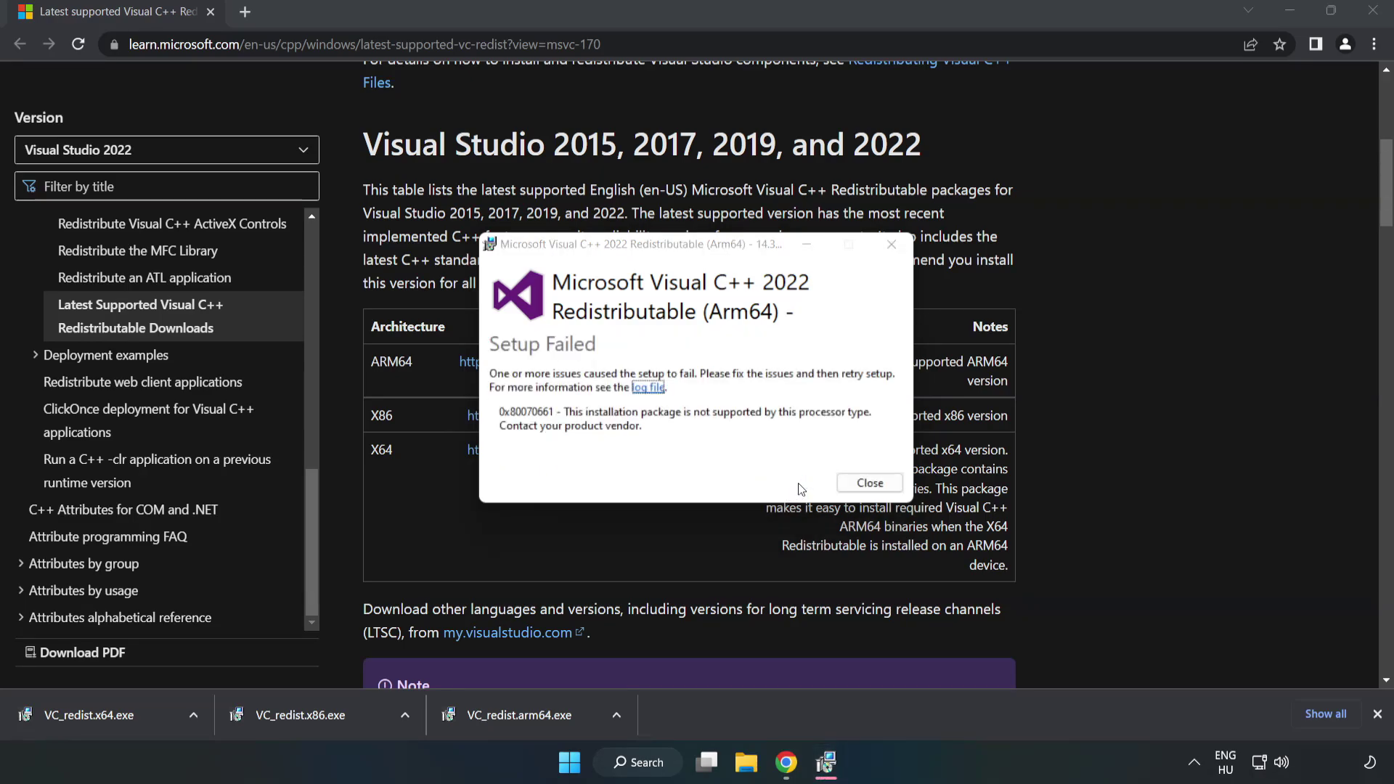
click(855, 483)
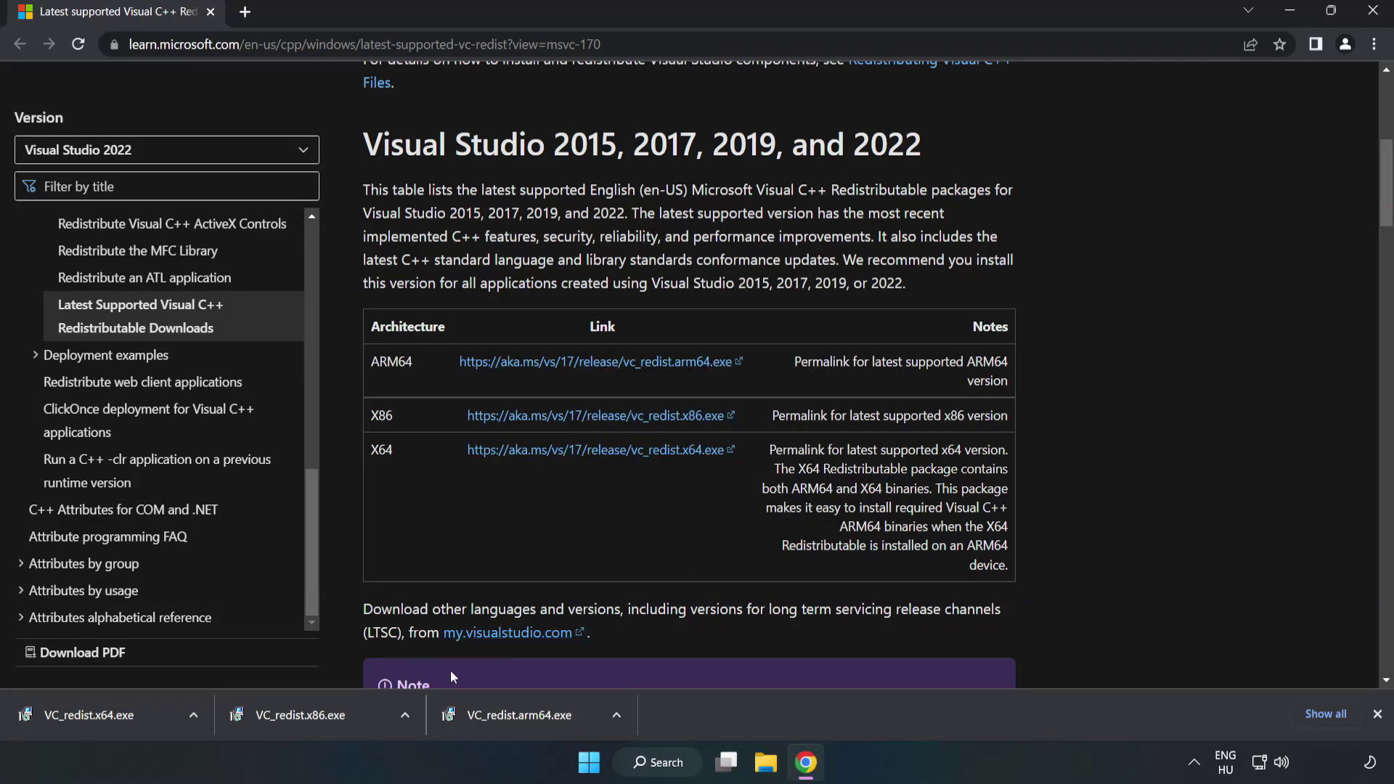
Step: Install the x86 Visual C++ Redistributable from VC_redist.x86.exe, agreeing to its license terms, and close the installer
click(308, 712)
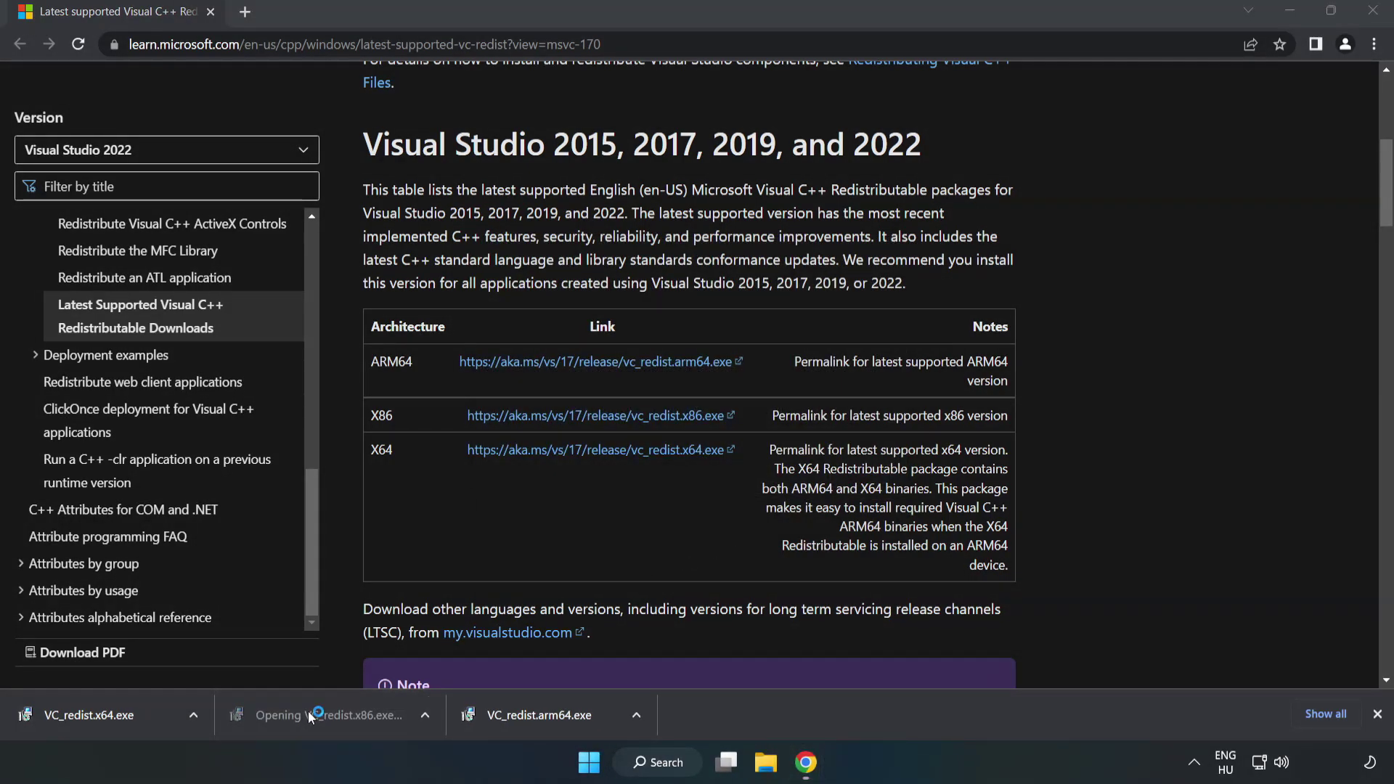
drag(892, 356, 893, 417)
click(495, 453)
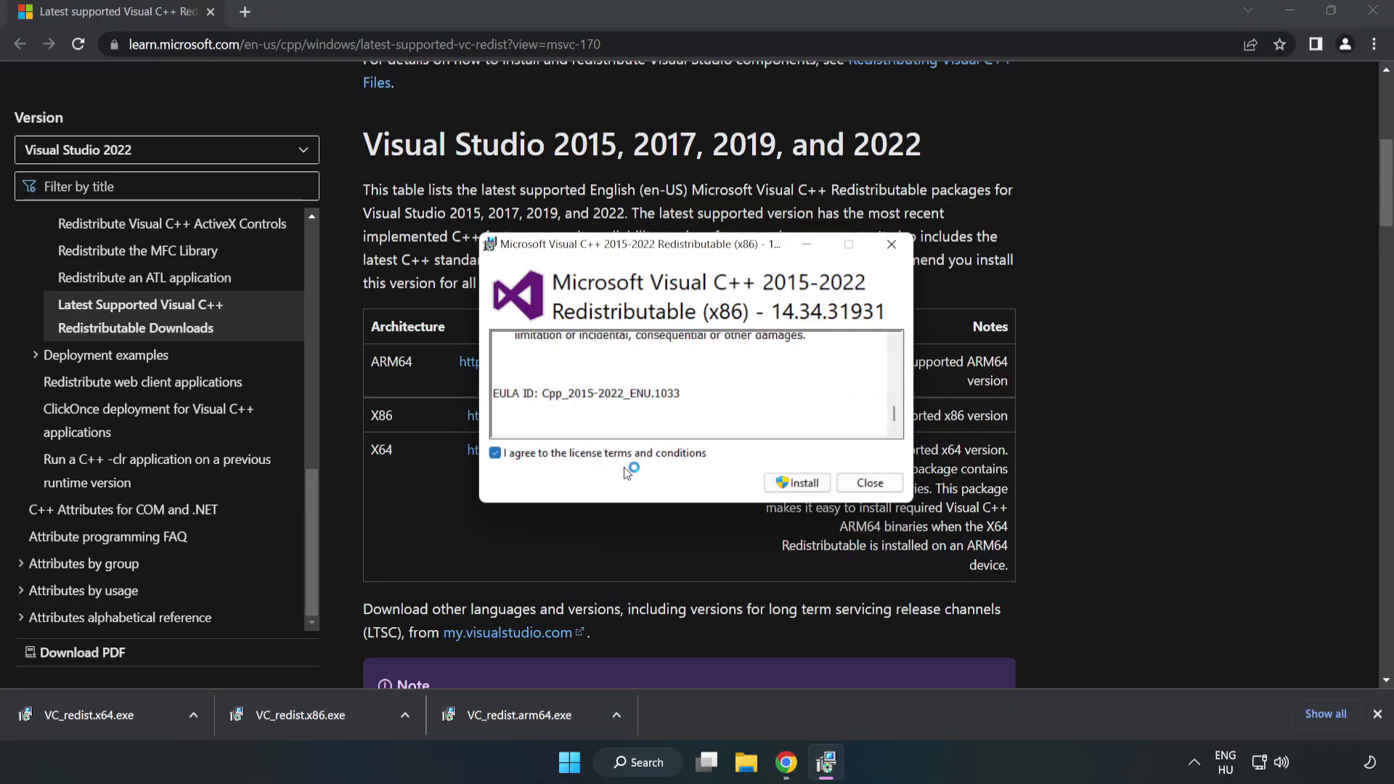
click(797, 483)
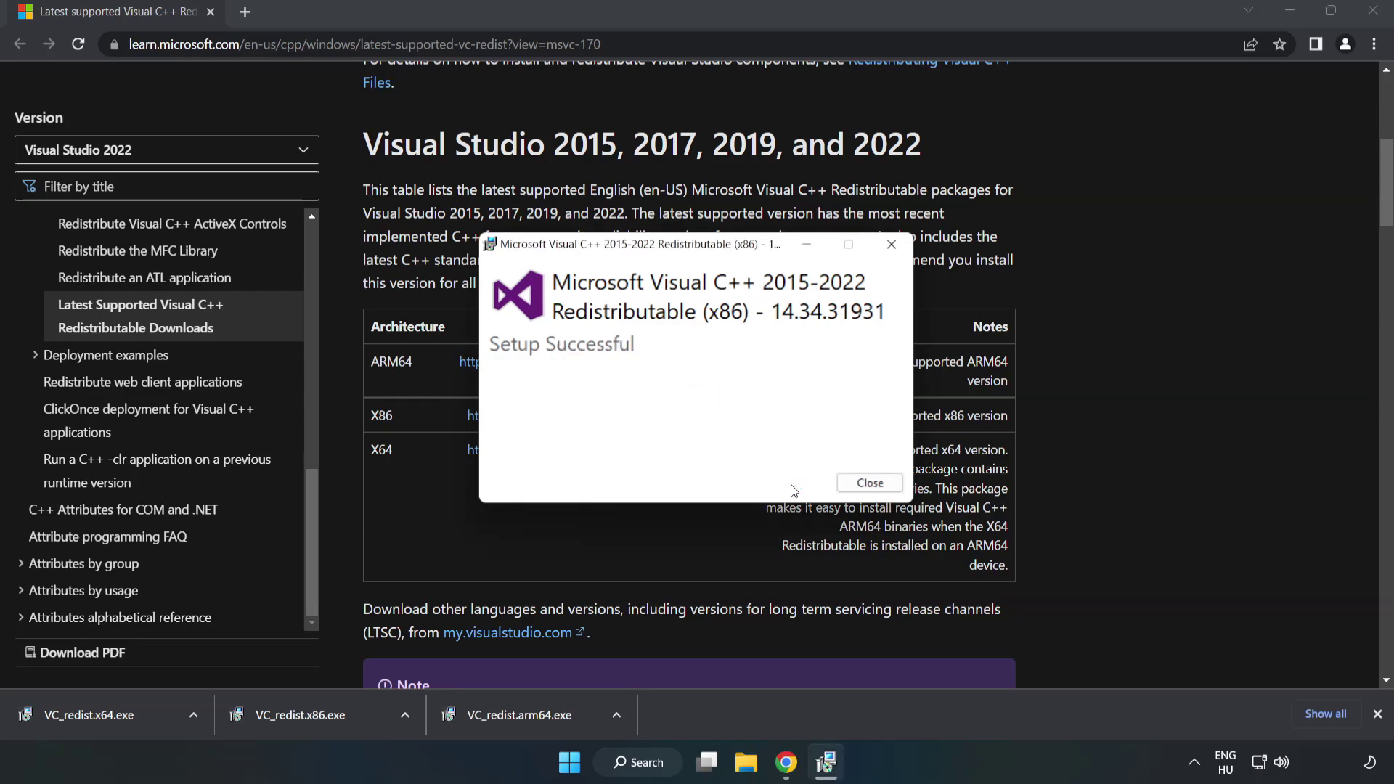
click(878, 484)
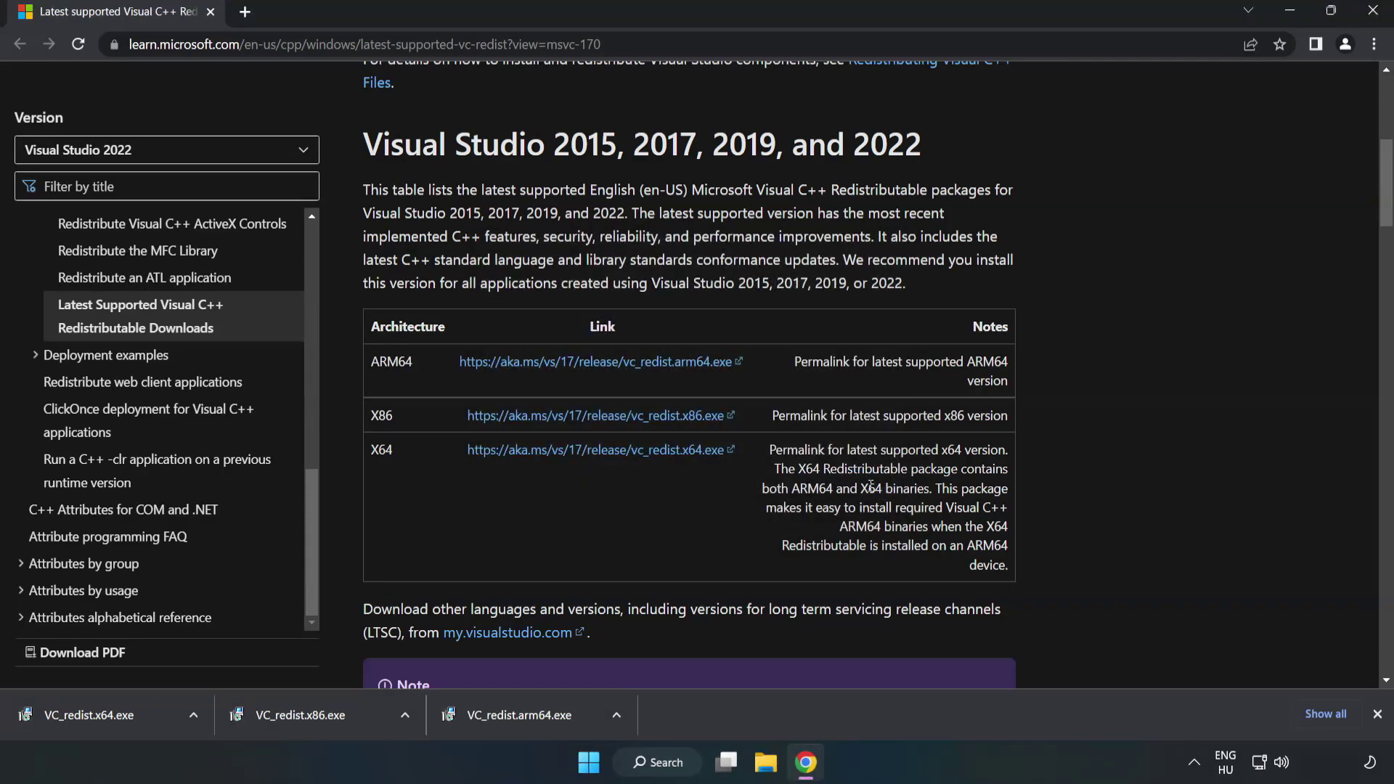
Step: Install the x64 Visual C++ Redistributable from VC_redist.x64.exe, agreeing to its license terms, and close the installer and the browser
click(76, 710)
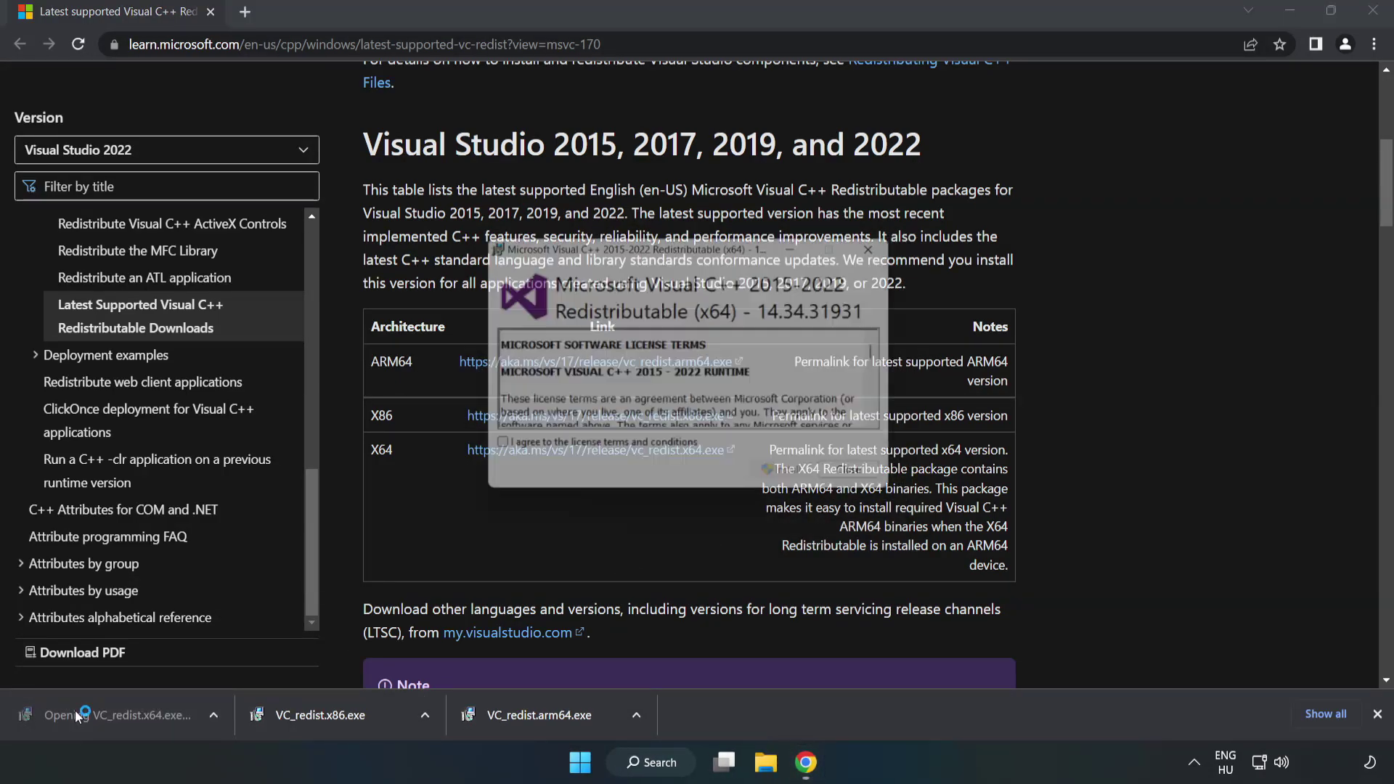
drag(894, 358, 898, 428)
click(496, 453)
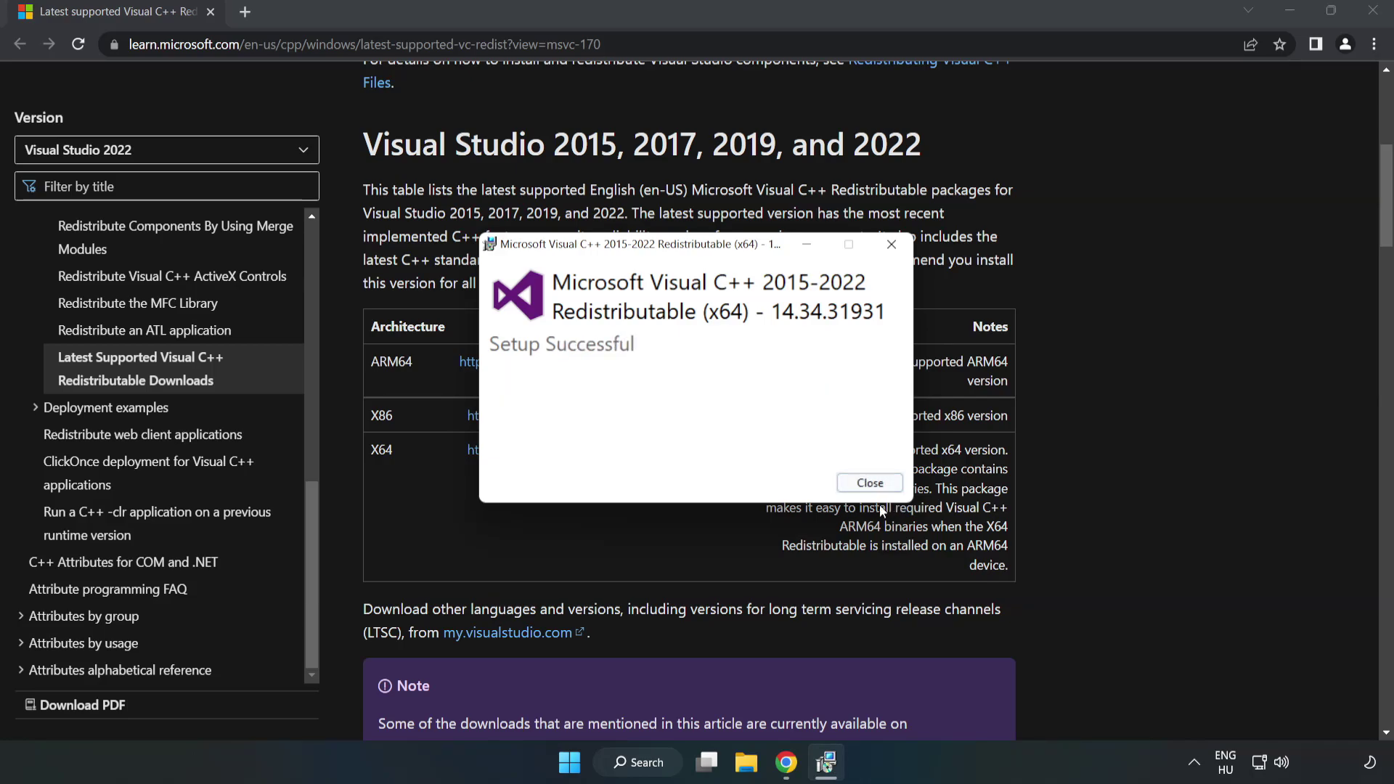
click(875, 485)
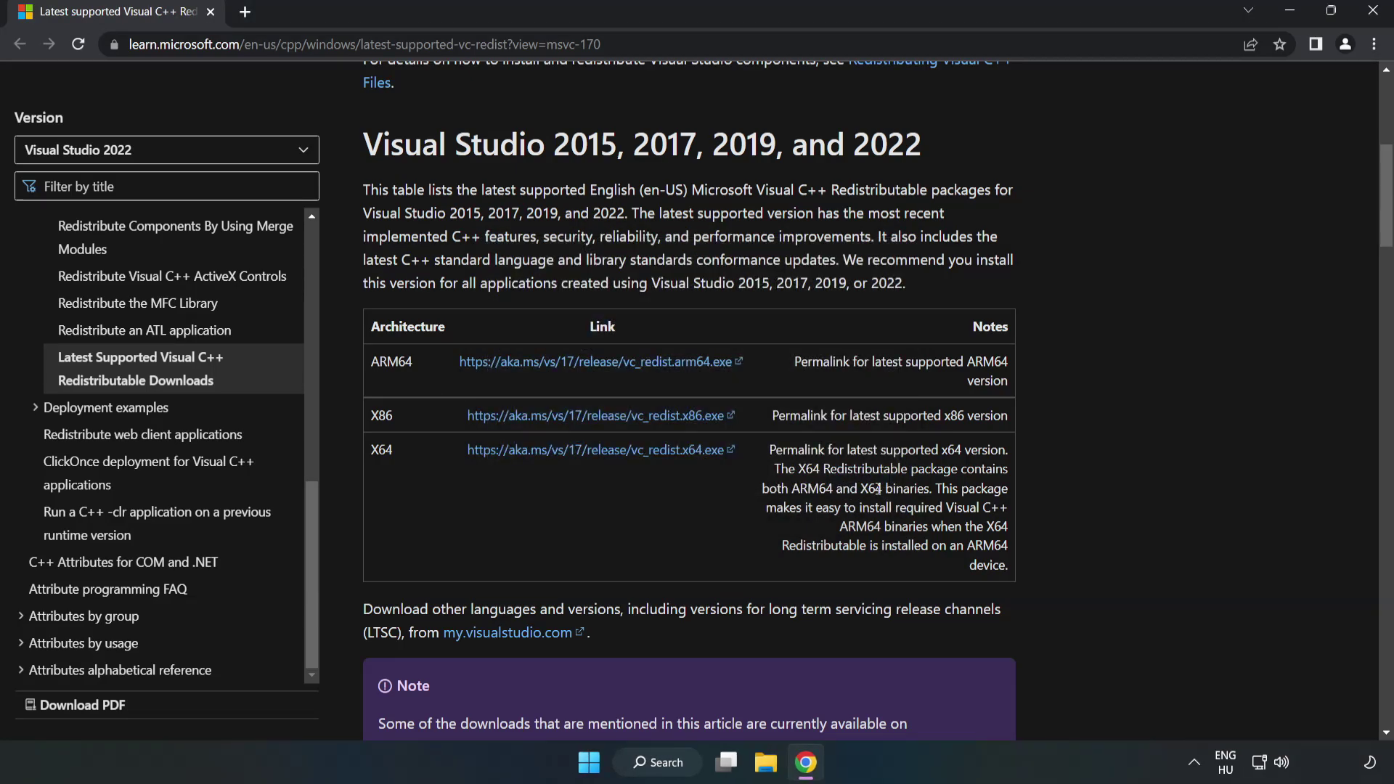
click(1374, 16)
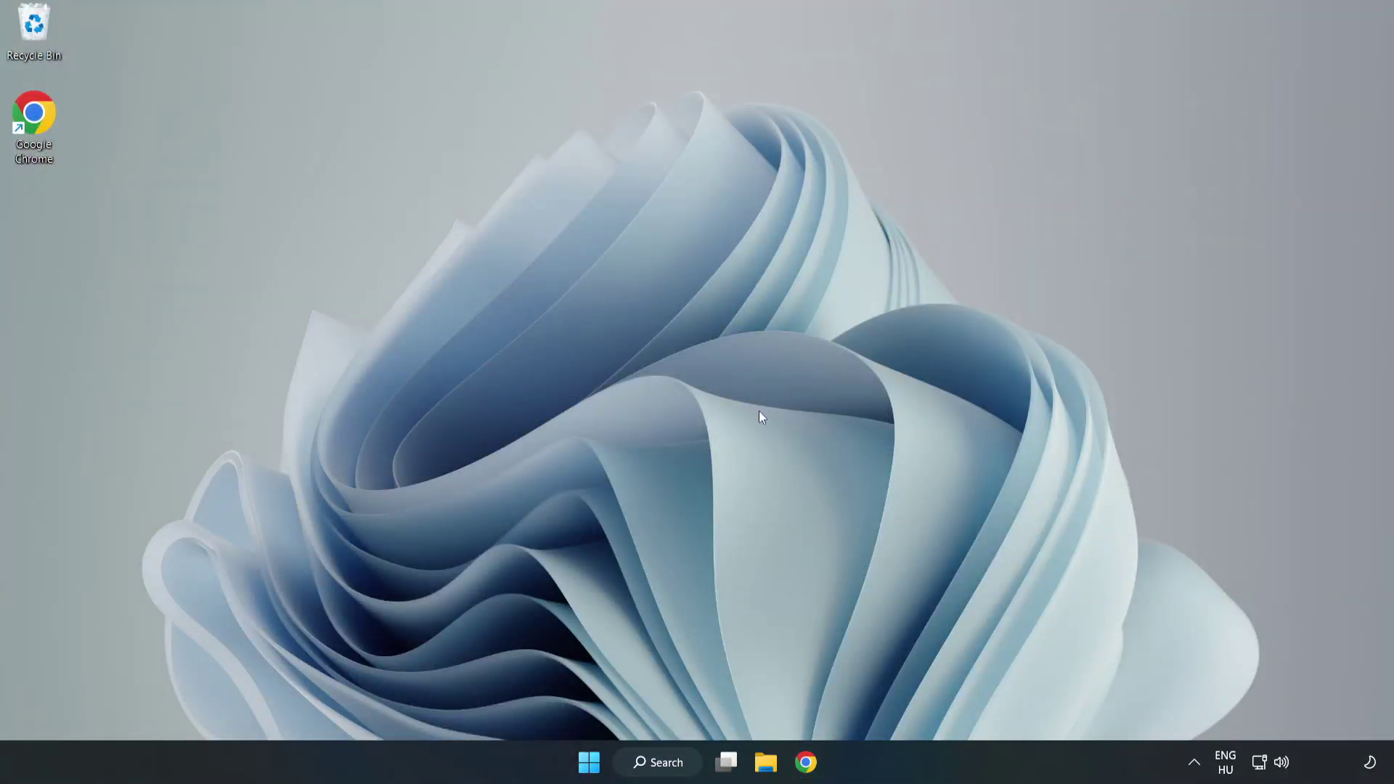
Step: Search Windows for cmd and run Command Prompt as administrator
click(675, 763)
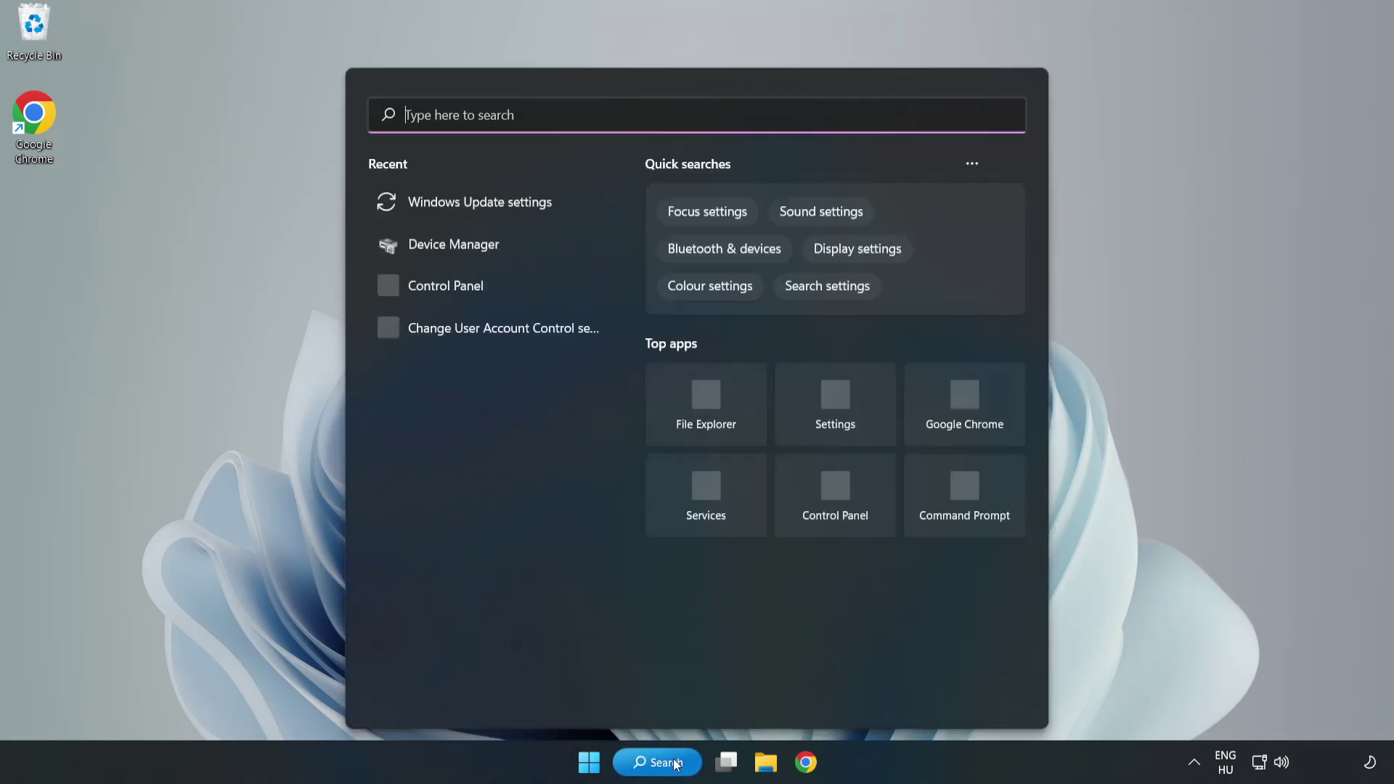
text(cmd)
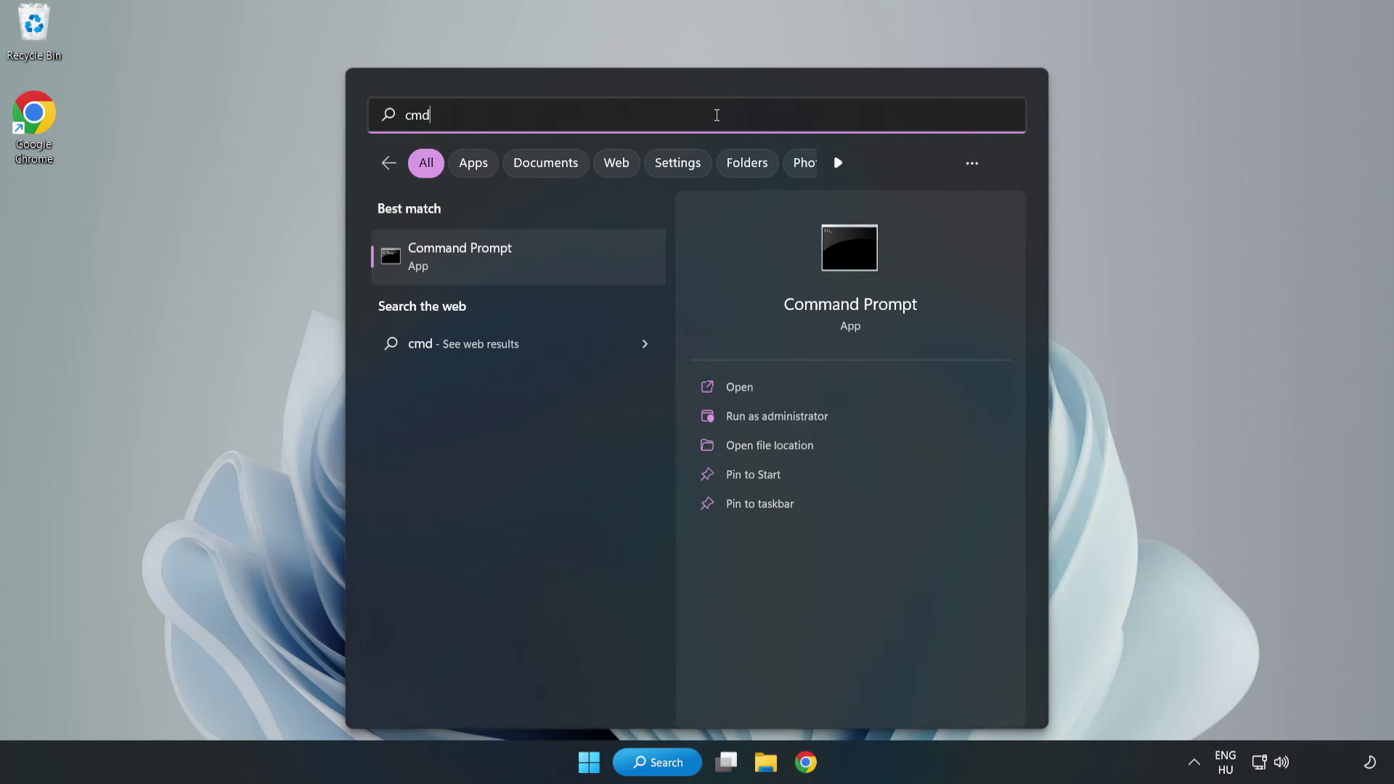
click(549, 264)
right_click(549, 263)
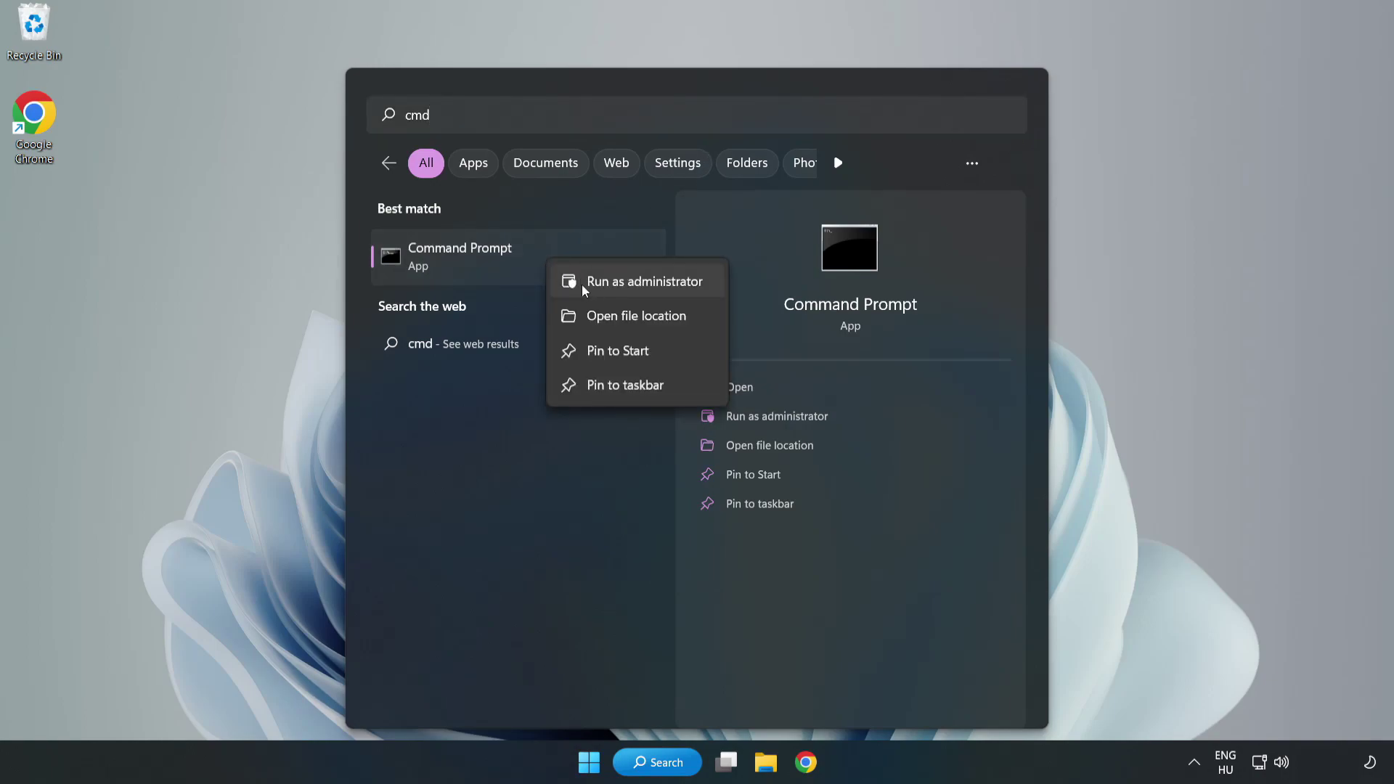
click(602, 283)
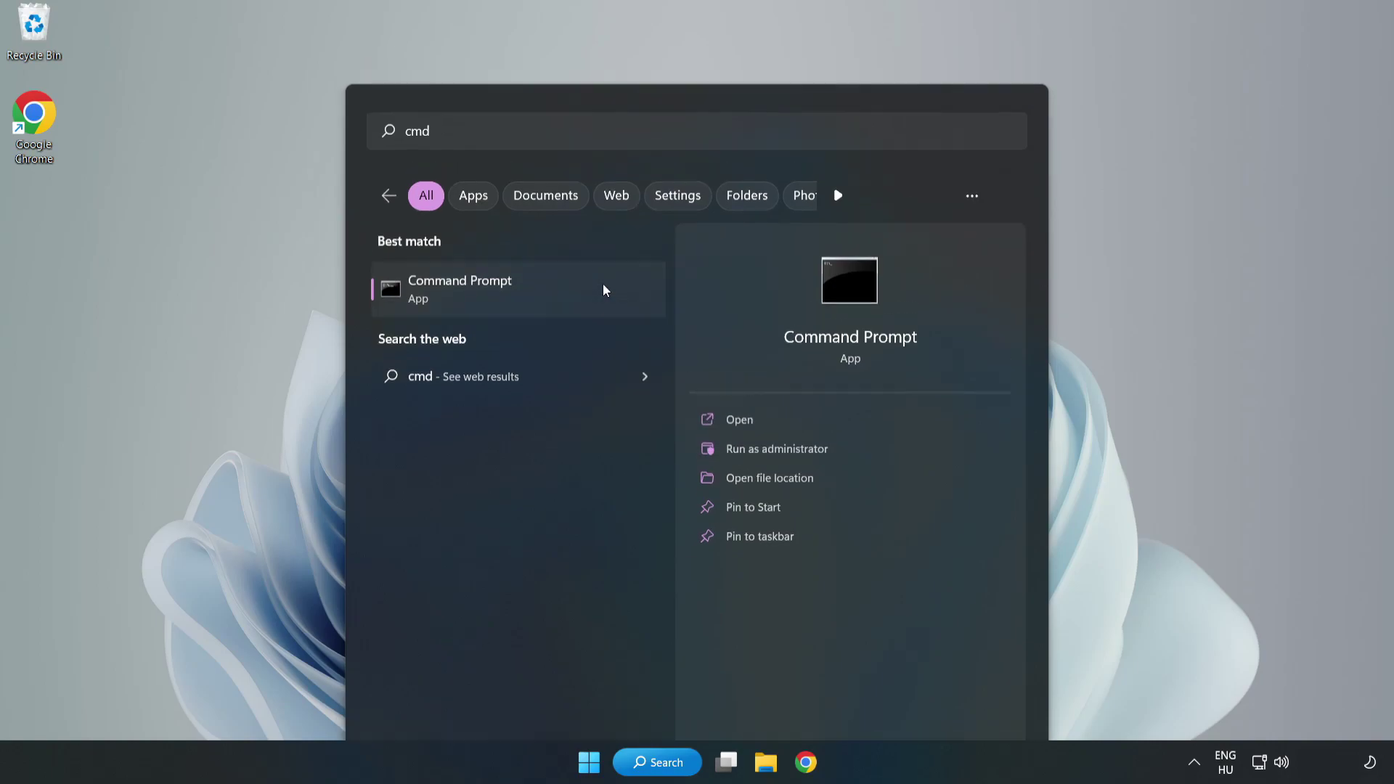
Step: Run the sfc /scannow system file check in the administrator Command Prompt, and close the window once the scan is complete
drag(554, 154, 708, 158)
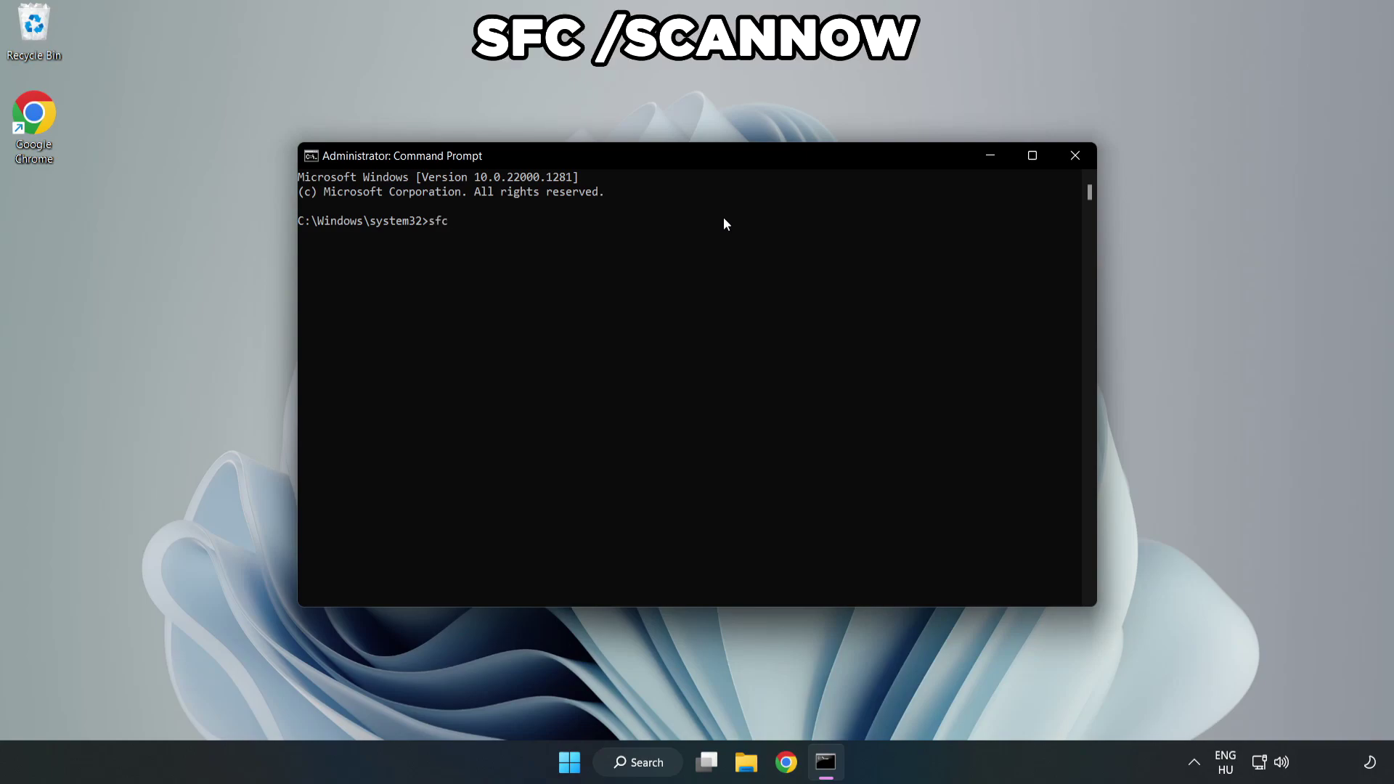
text(sfc /scannow)
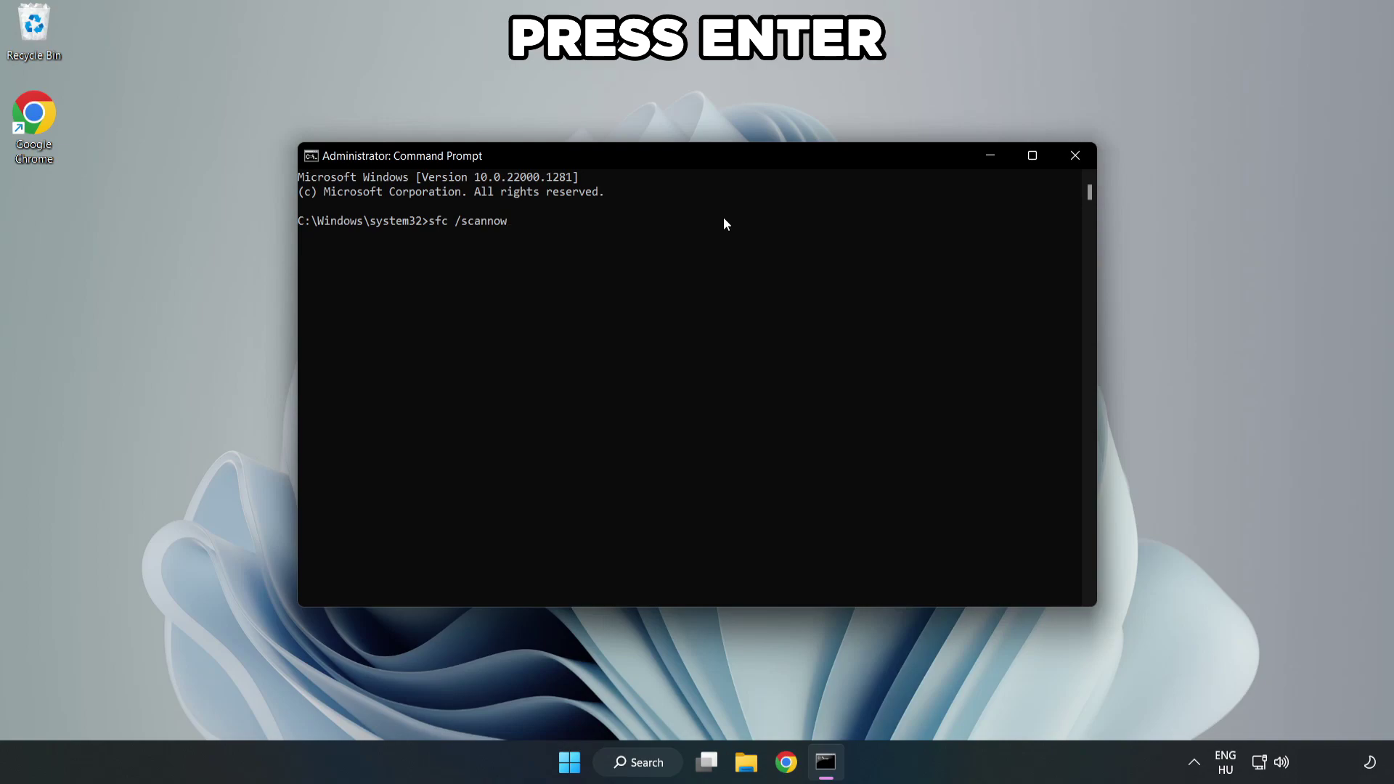
key(Return)
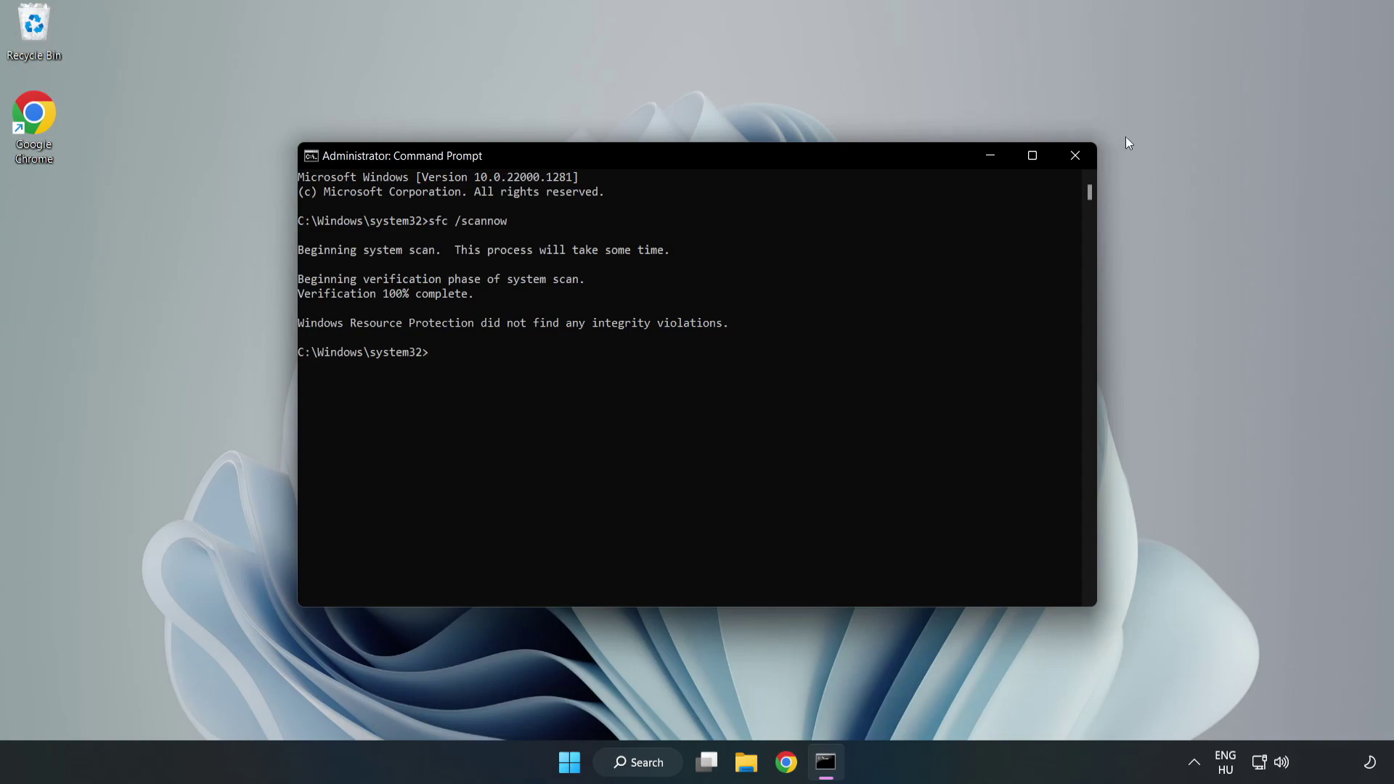
click(1075, 167)
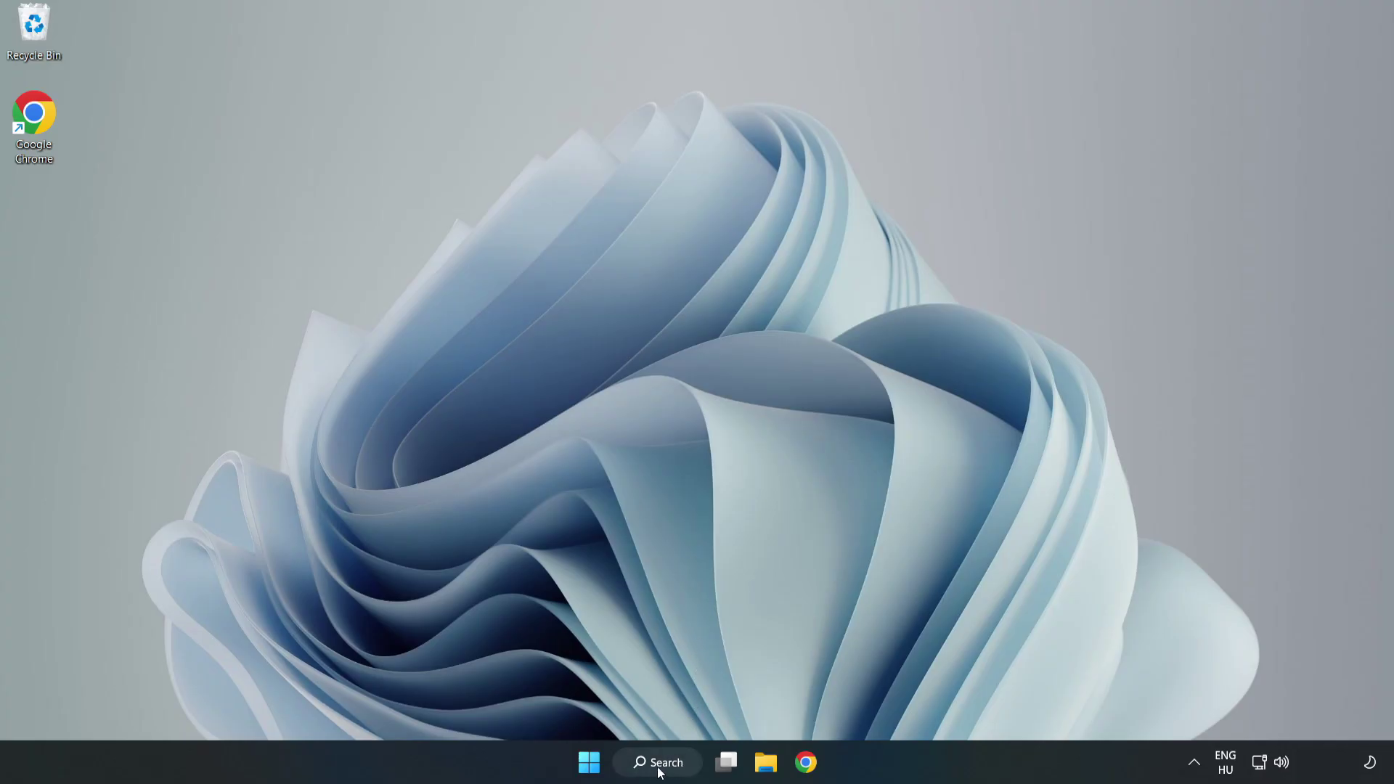
Step: Search Windows for security and open the Windows Security app
click(660, 767)
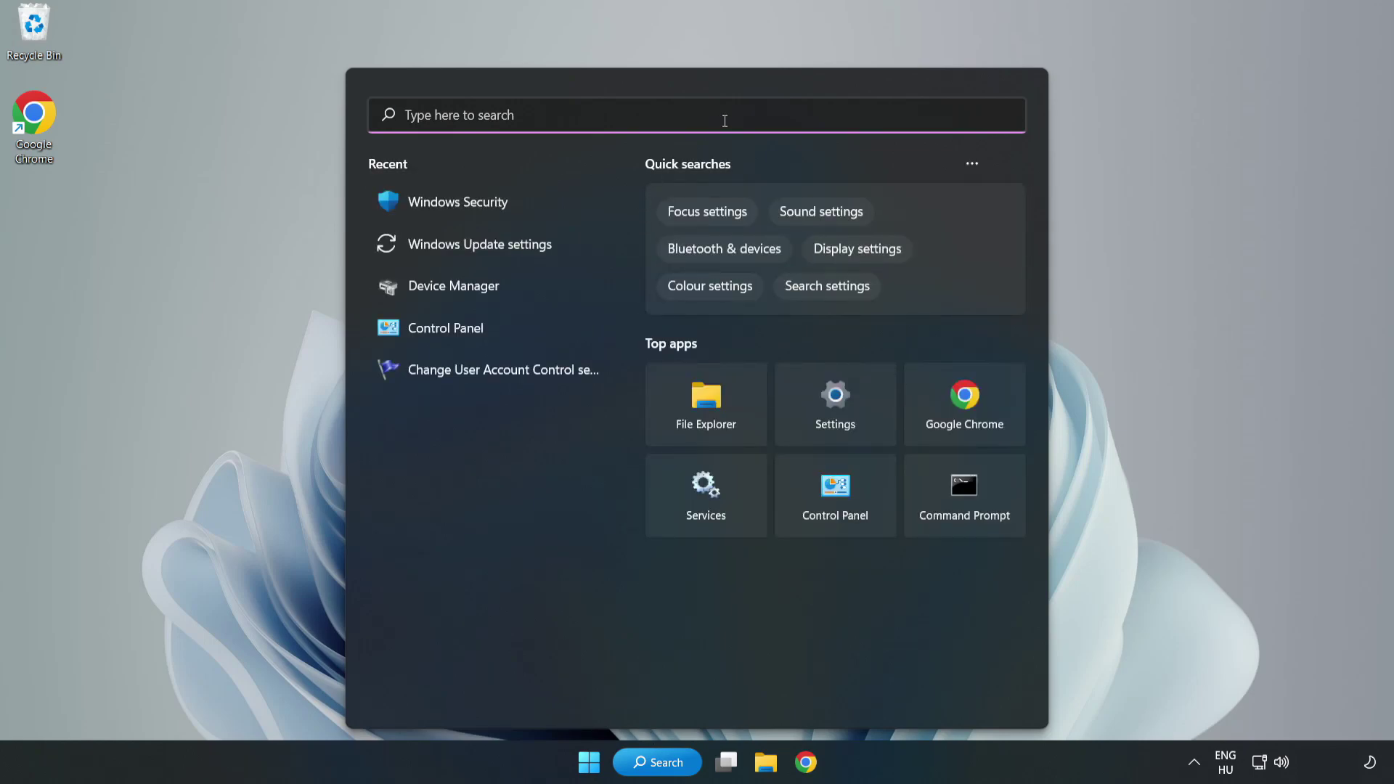
text(sec)
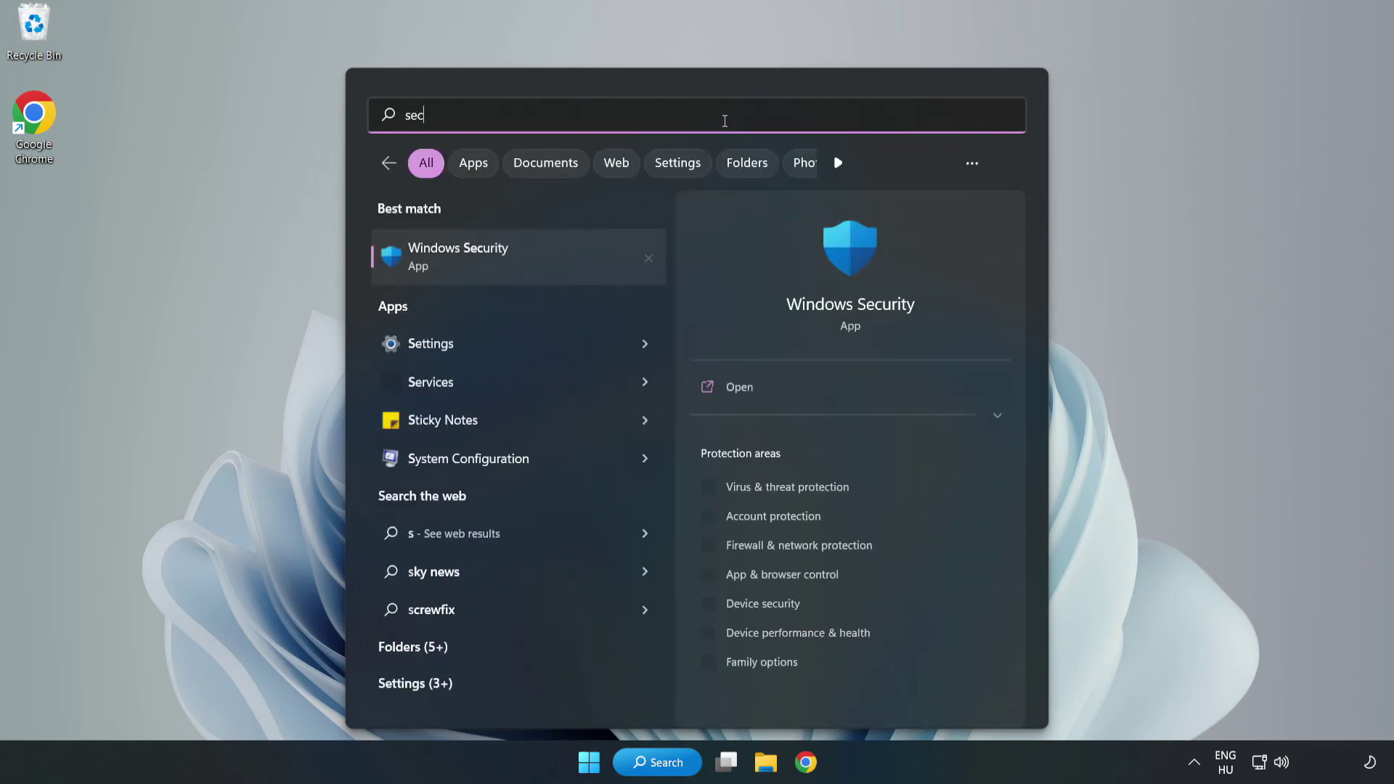
text(urity)
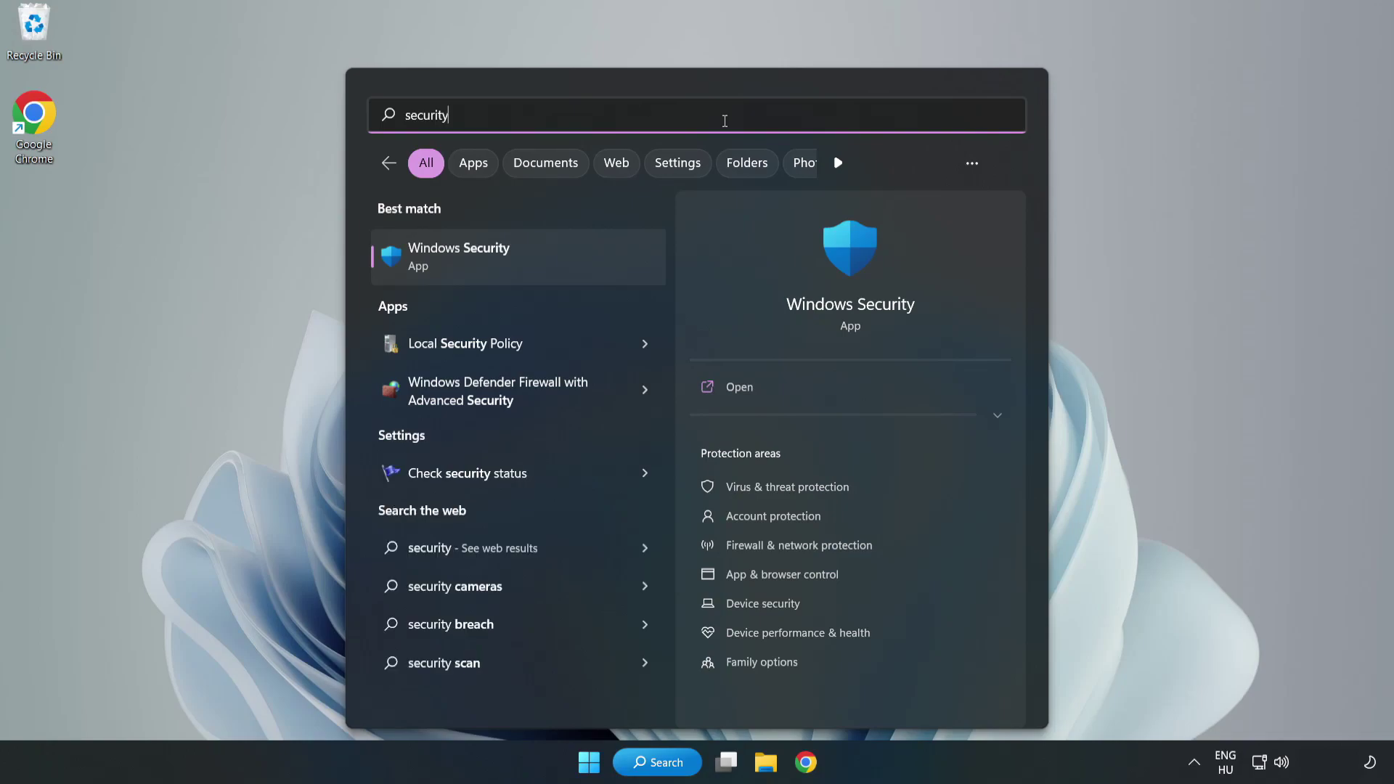
click(504, 264)
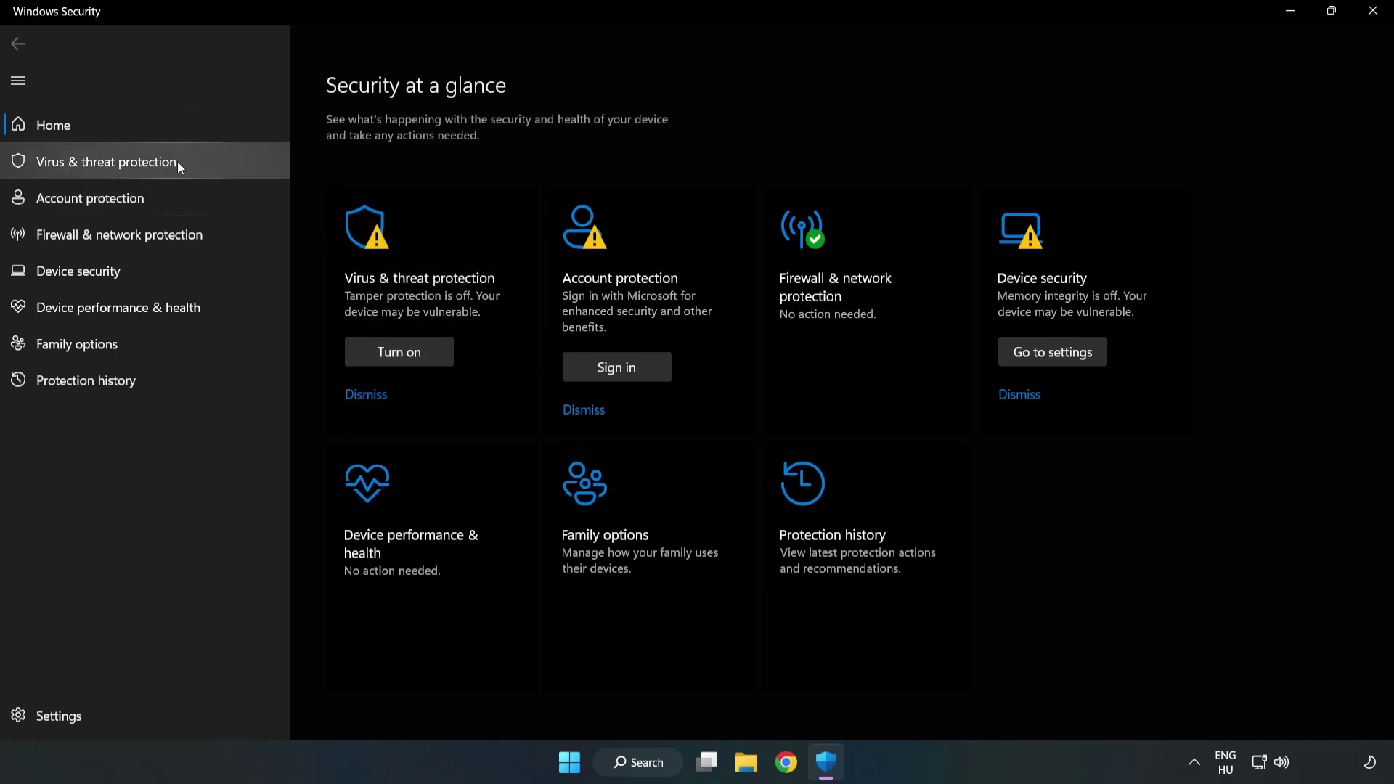
Step: Open the Microsoft Defender Antivirus exclusions page from the Virus & threat protection settings
click(91, 170)
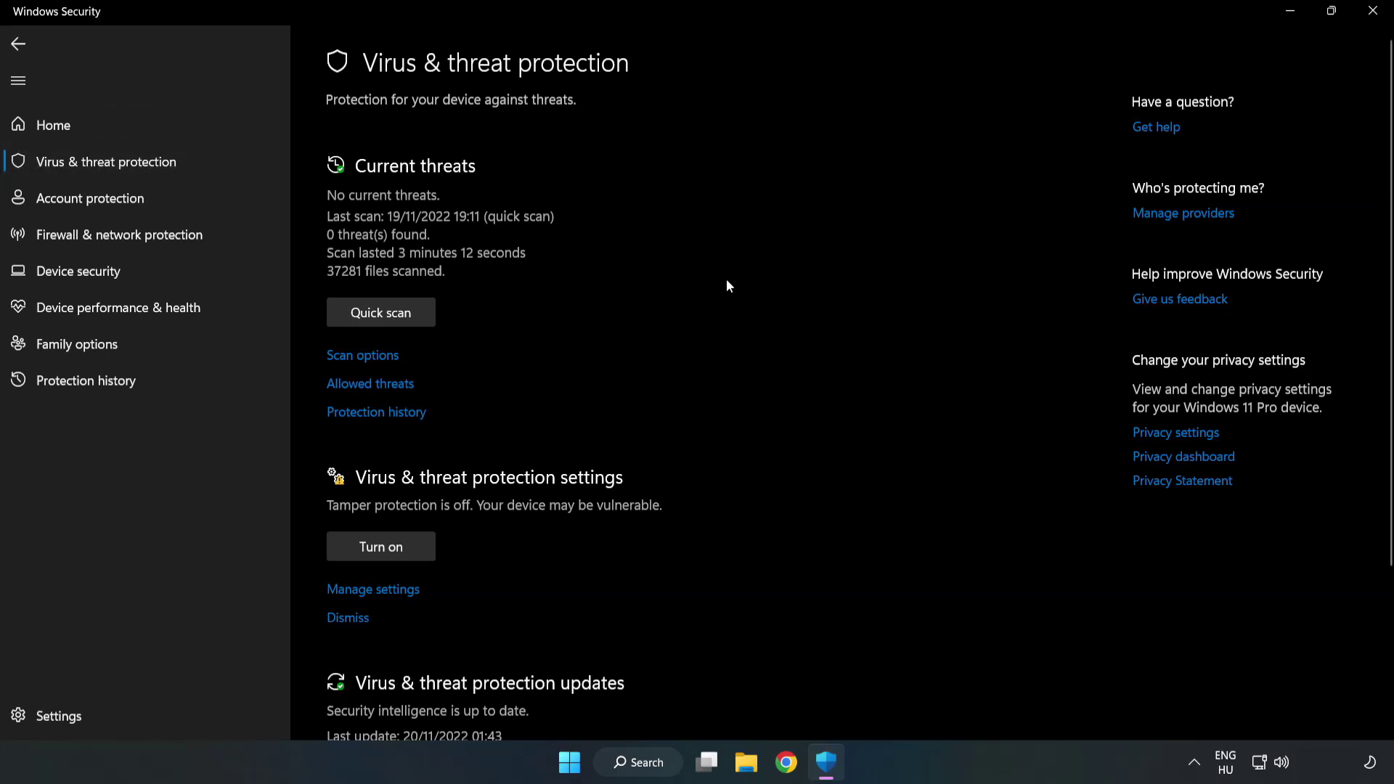
scroll(728, 285, down, 3)
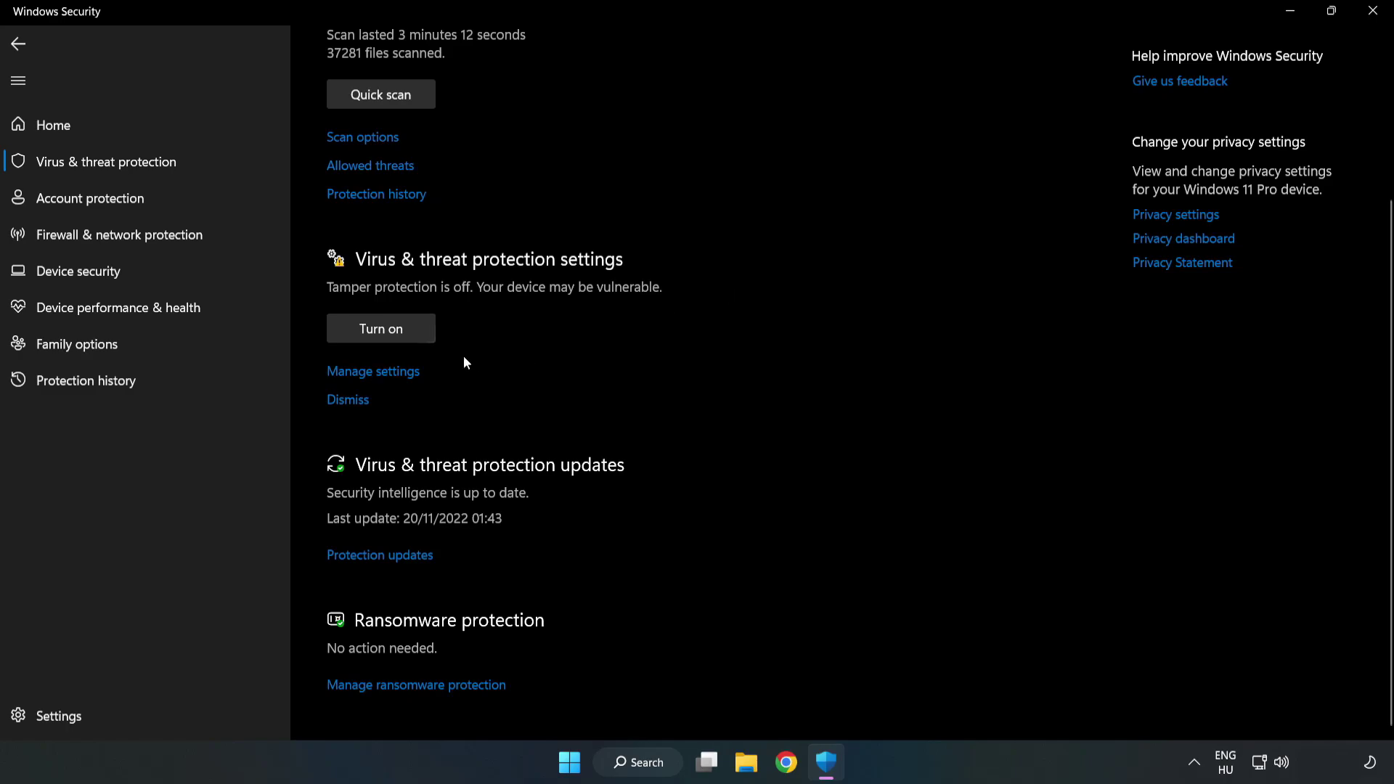
click(382, 378)
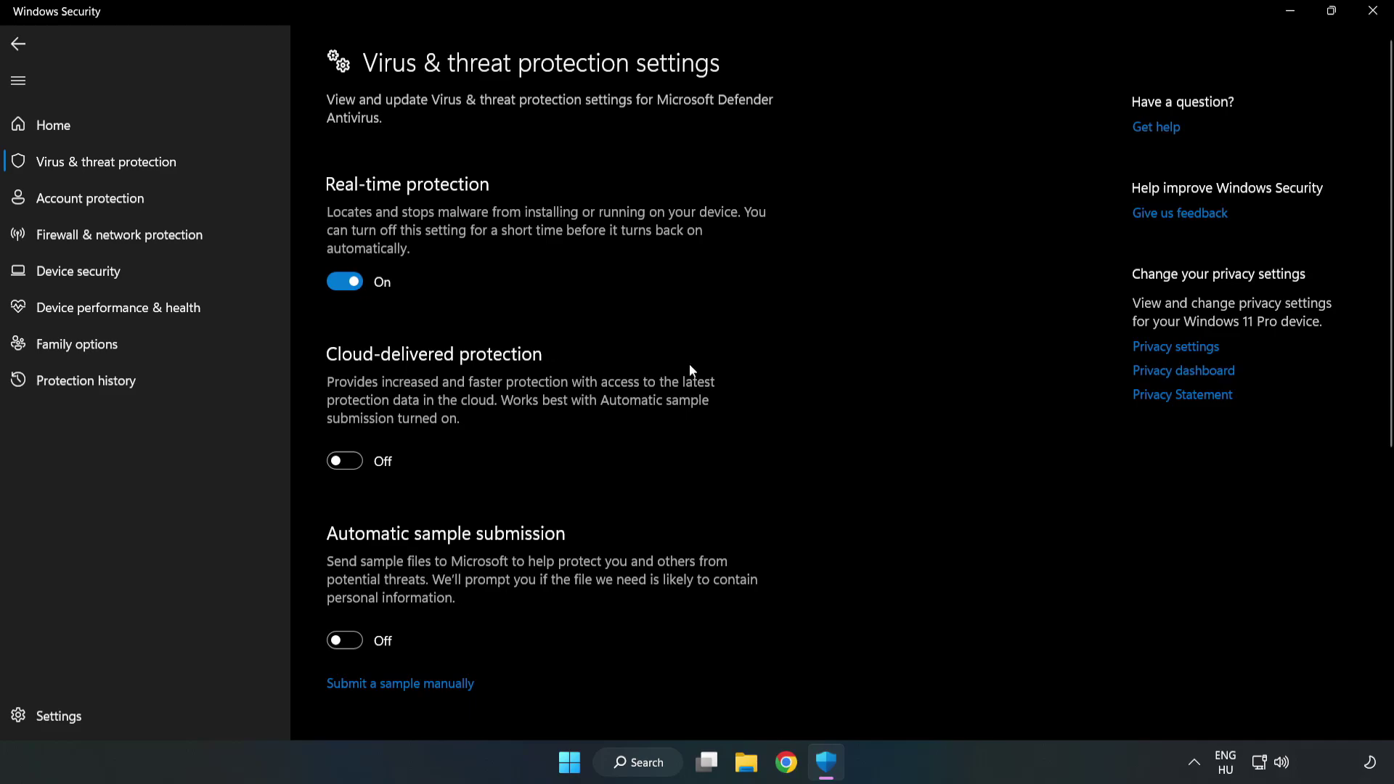
scroll(887, 366, down, 6)
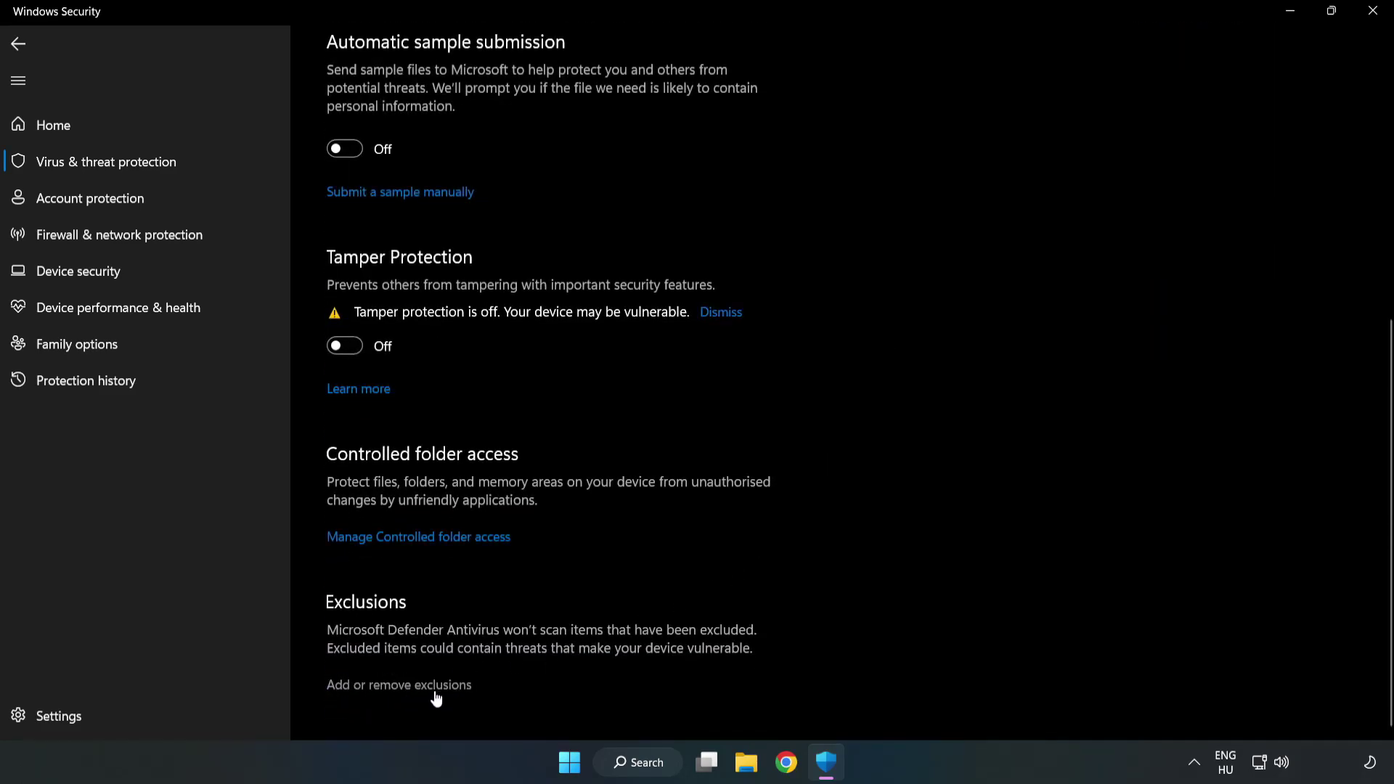
click(412, 687)
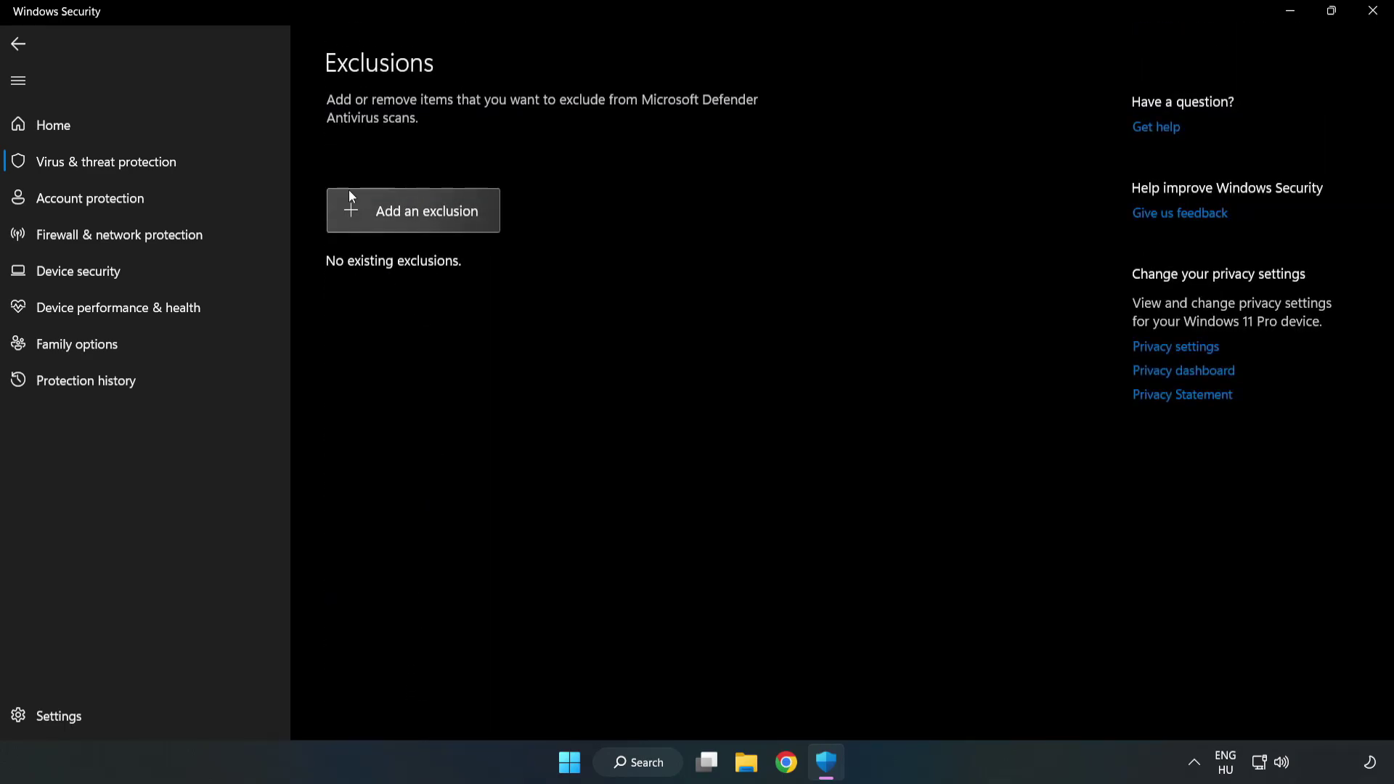
Step: Add a file exclusion for NOT WORKING APP from C:\Program Files (x86)\NOT WORKING APP and close Windows Security
click(427, 220)
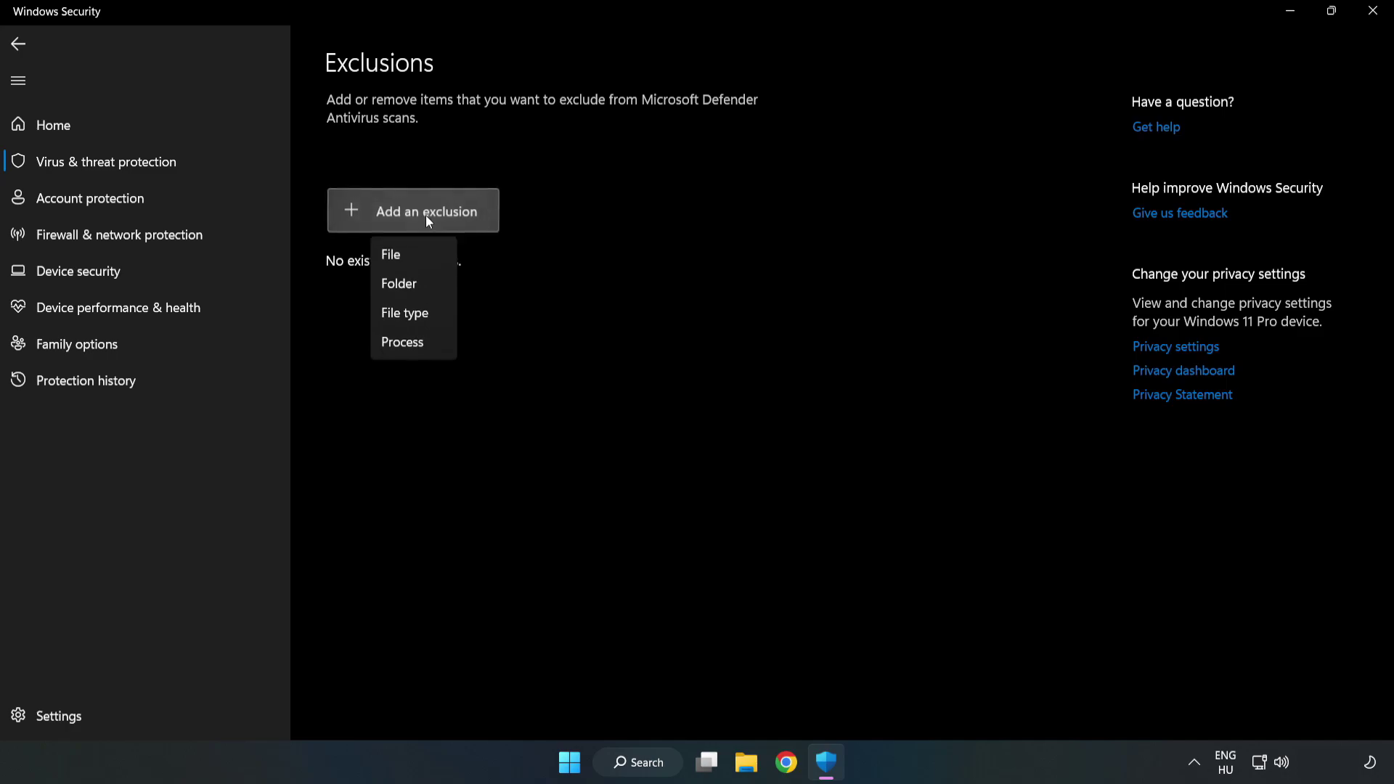
click(397, 255)
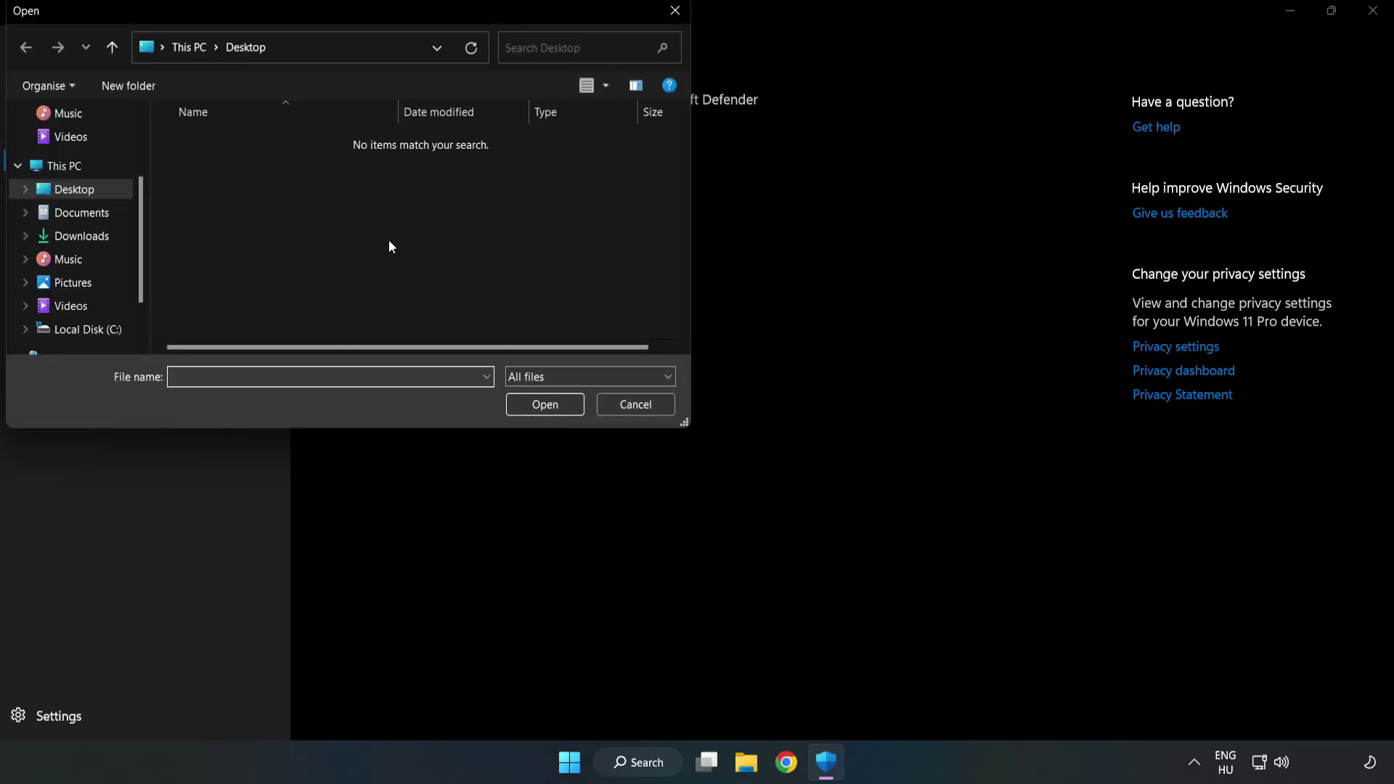
drag(376, 12, 643, 160)
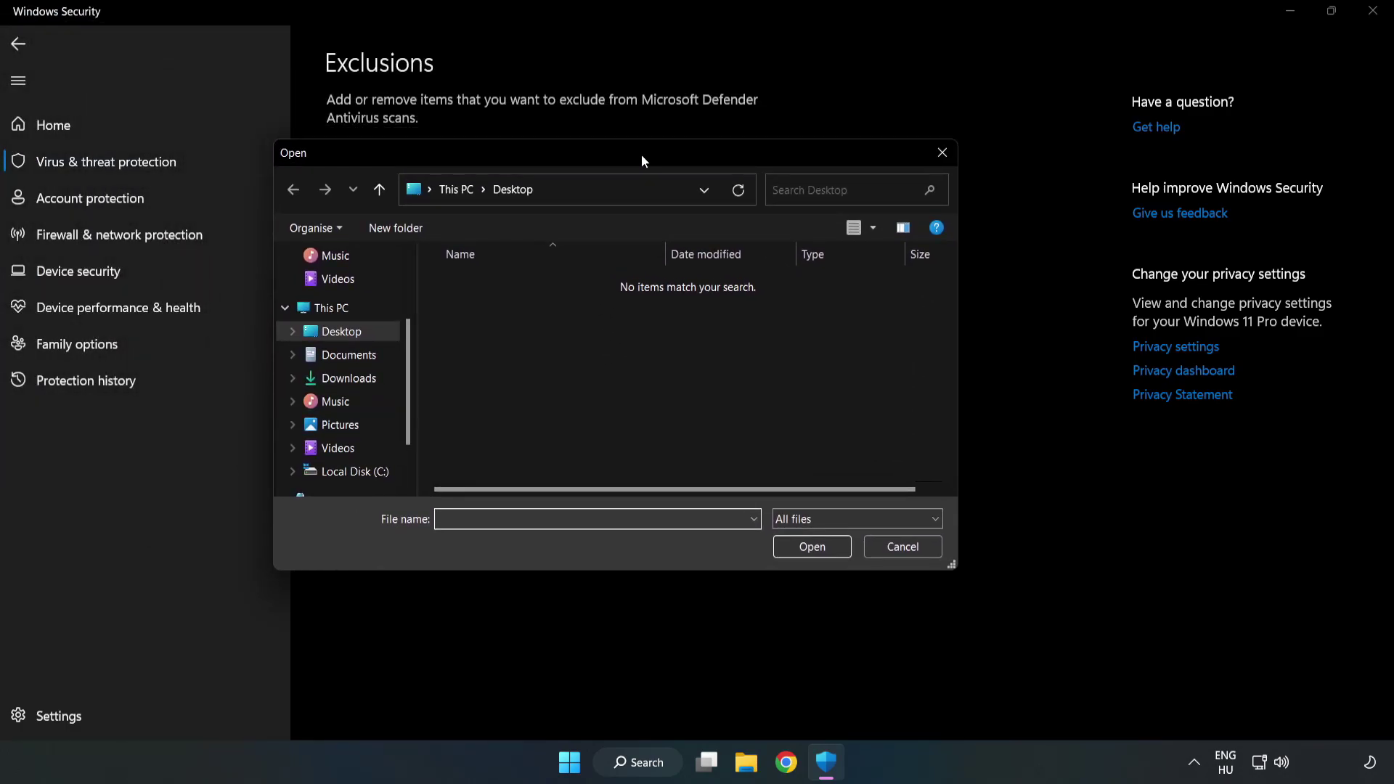
click(360, 472)
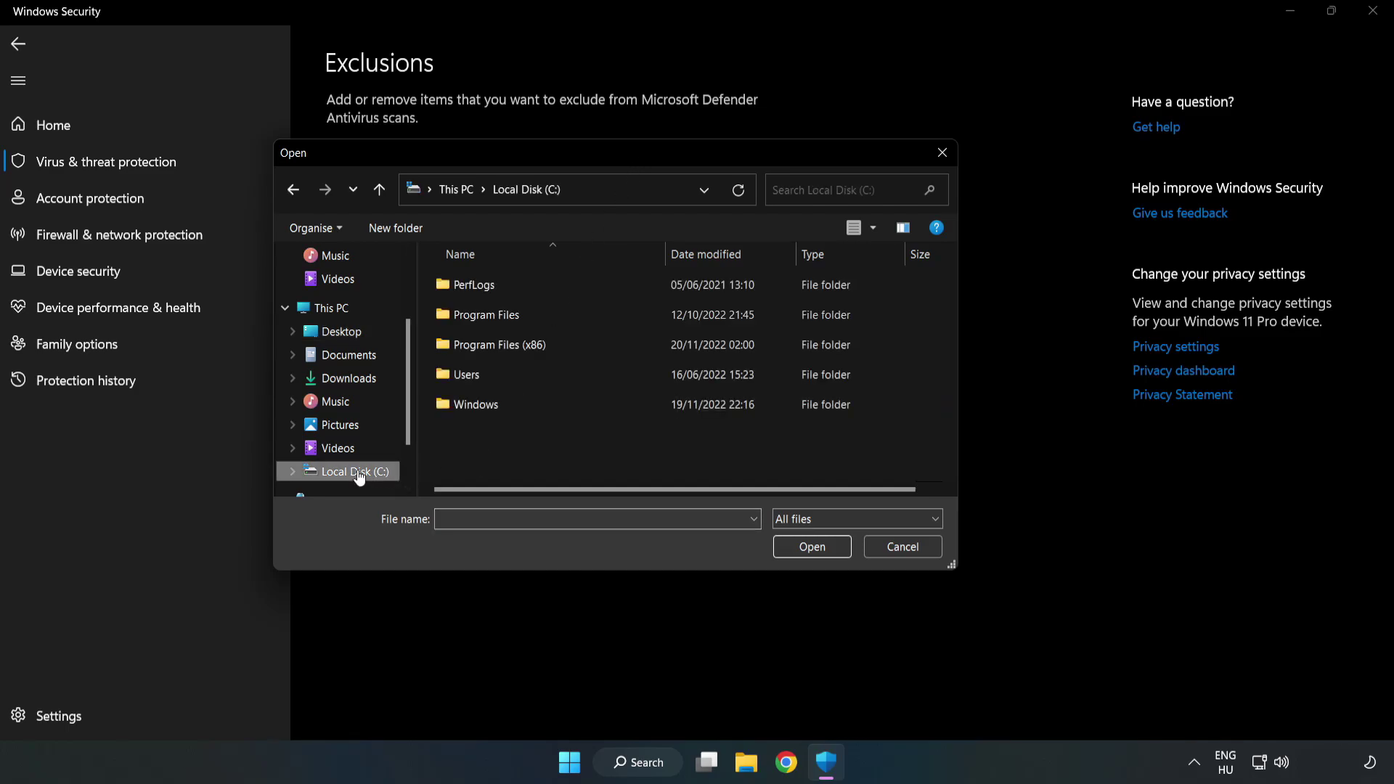
double_click(547, 346)
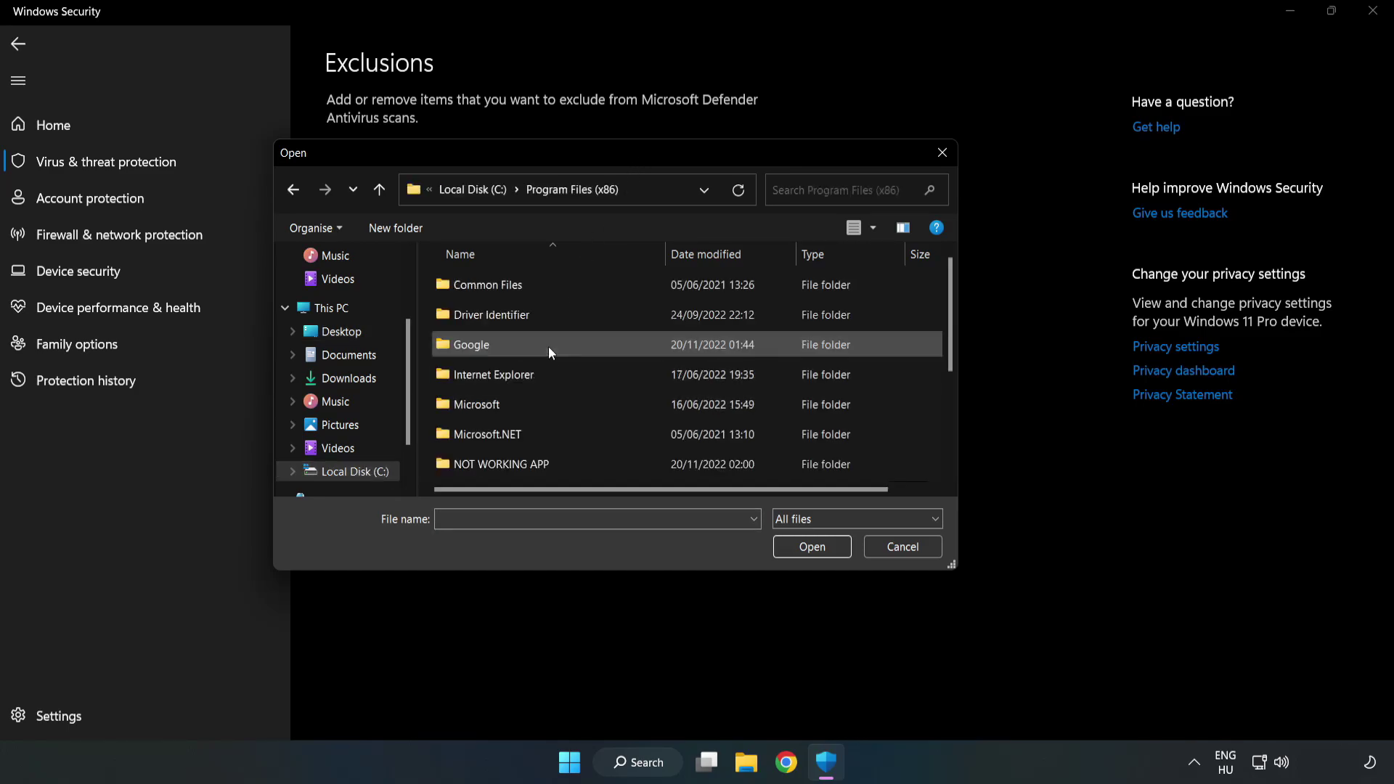
double_click(549, 465)
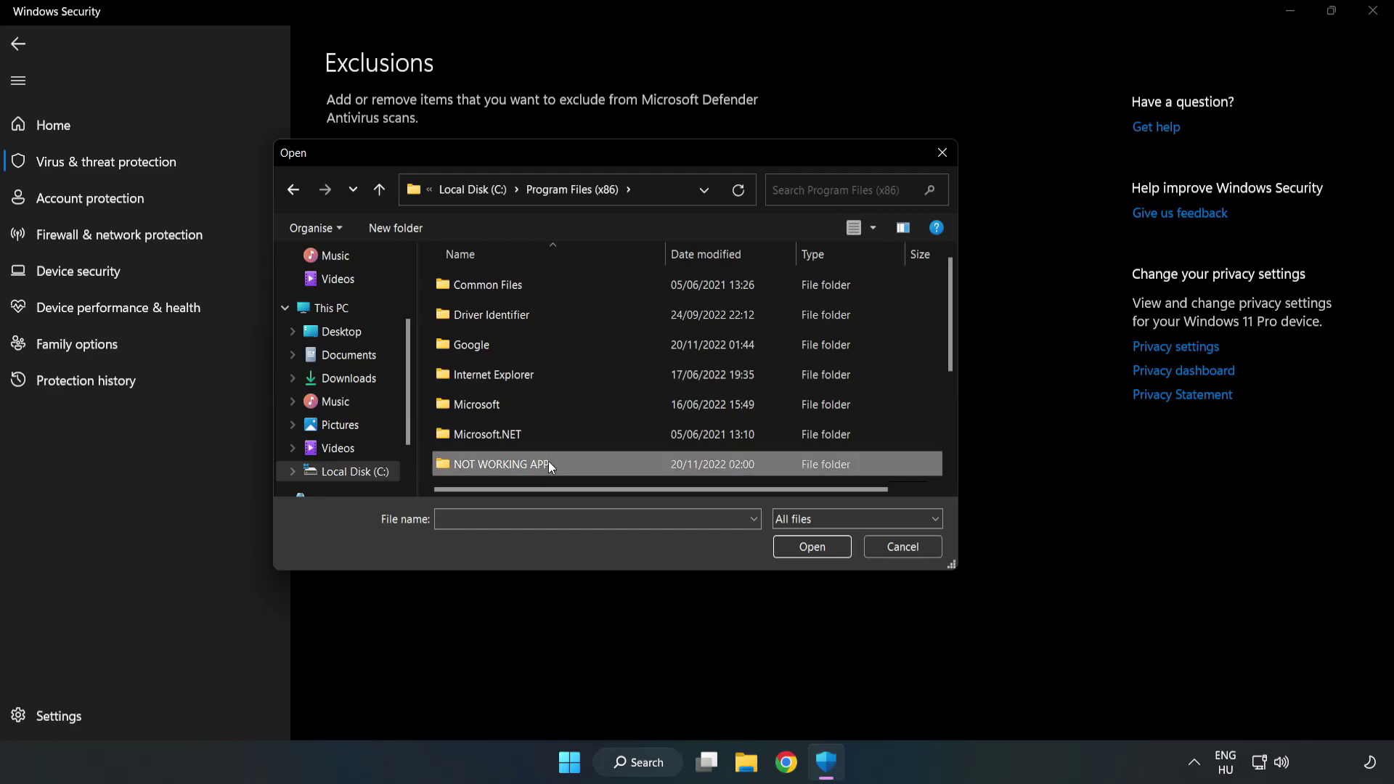
click(491, 286)
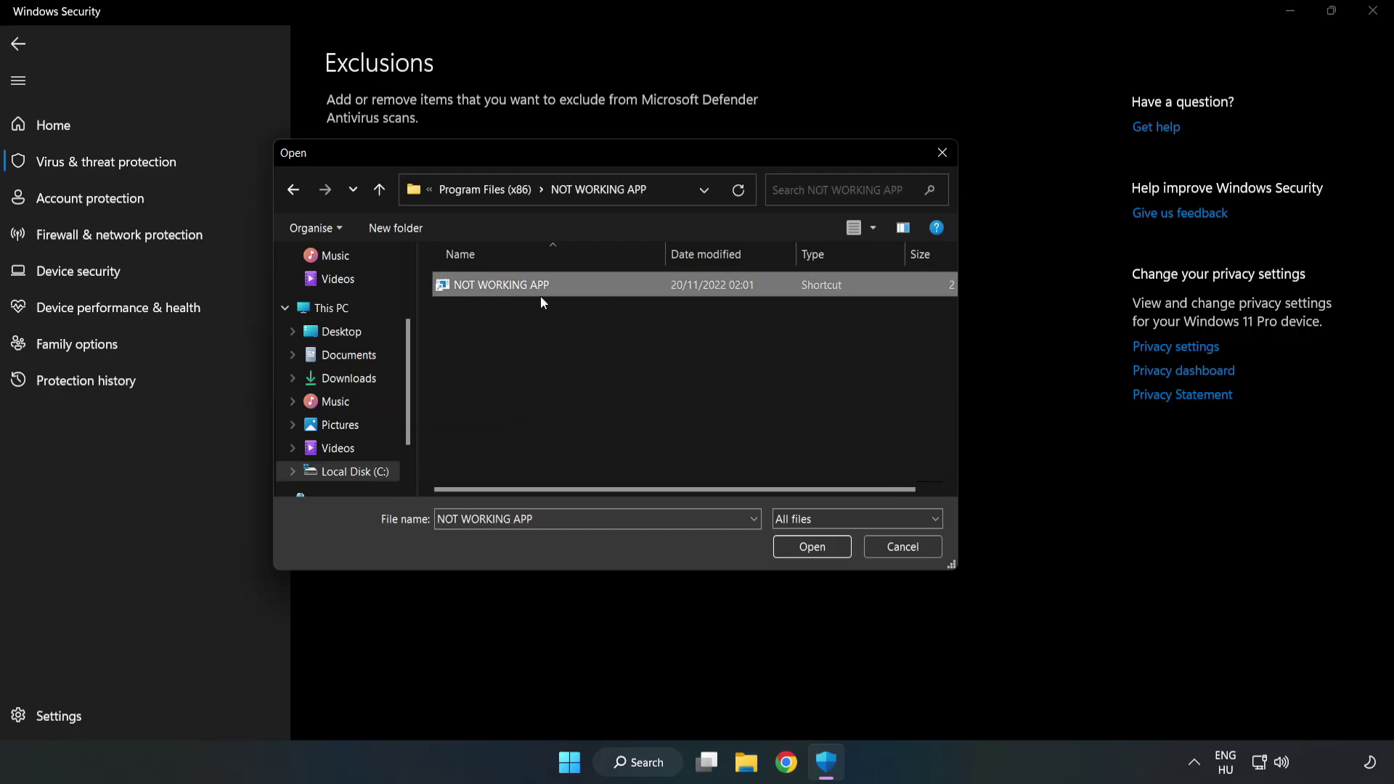
click(812, 547)
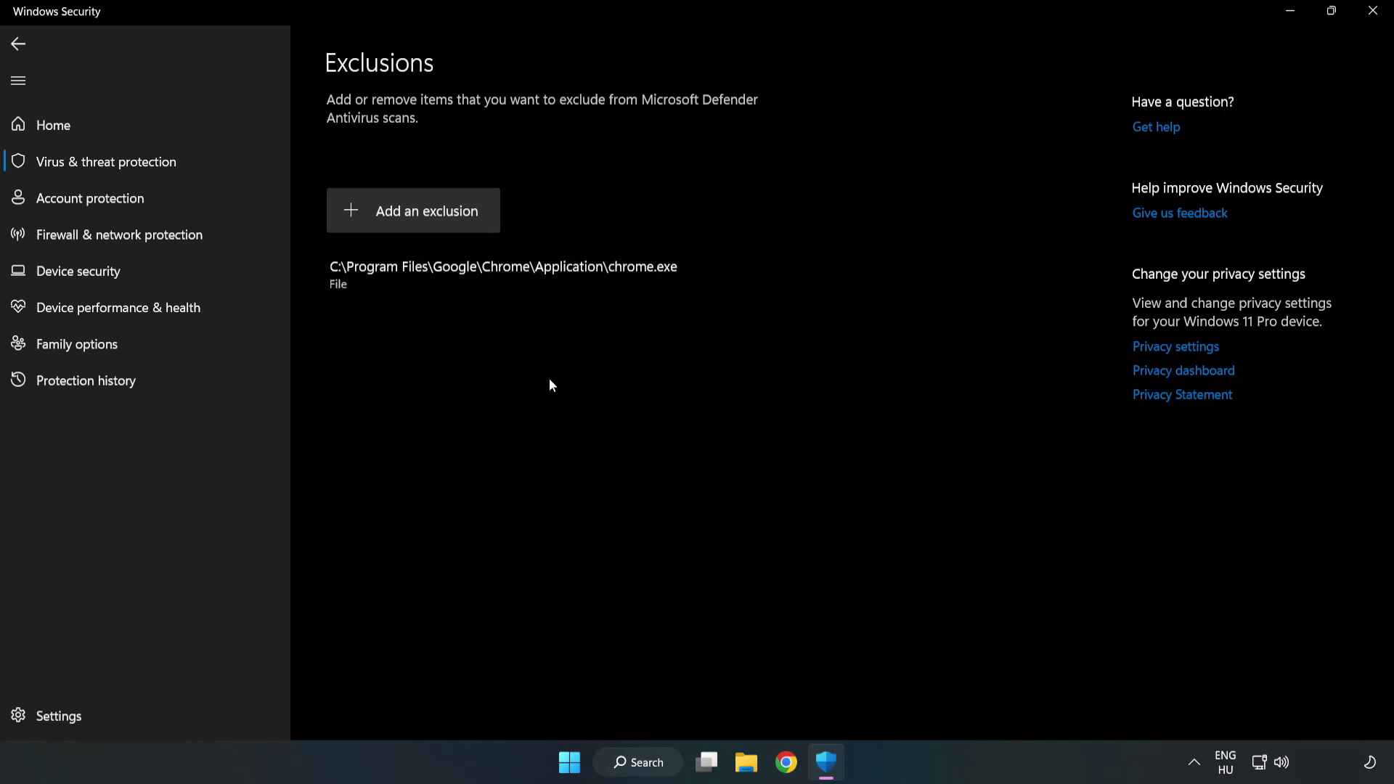
click(1371, 15)
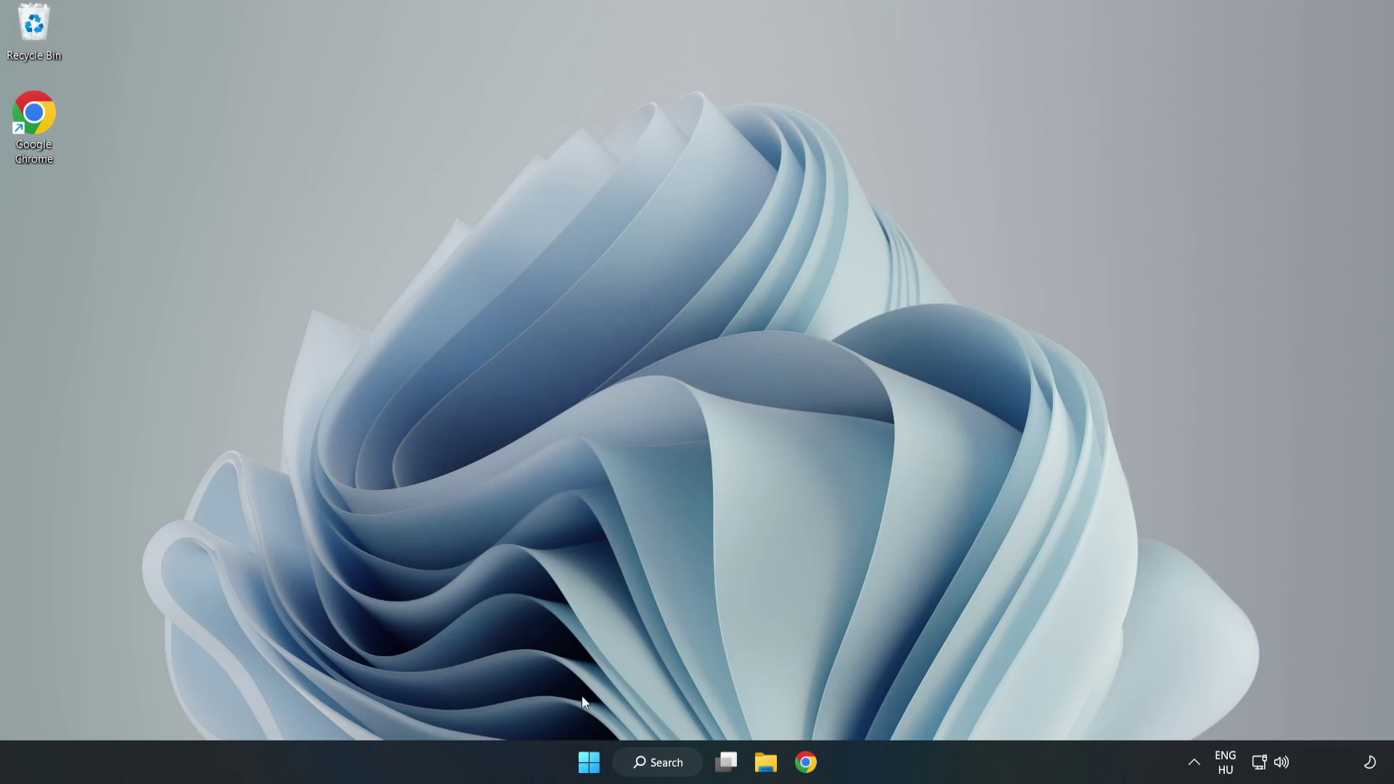
Step: Restart the computer from the power options
click(588, 762)
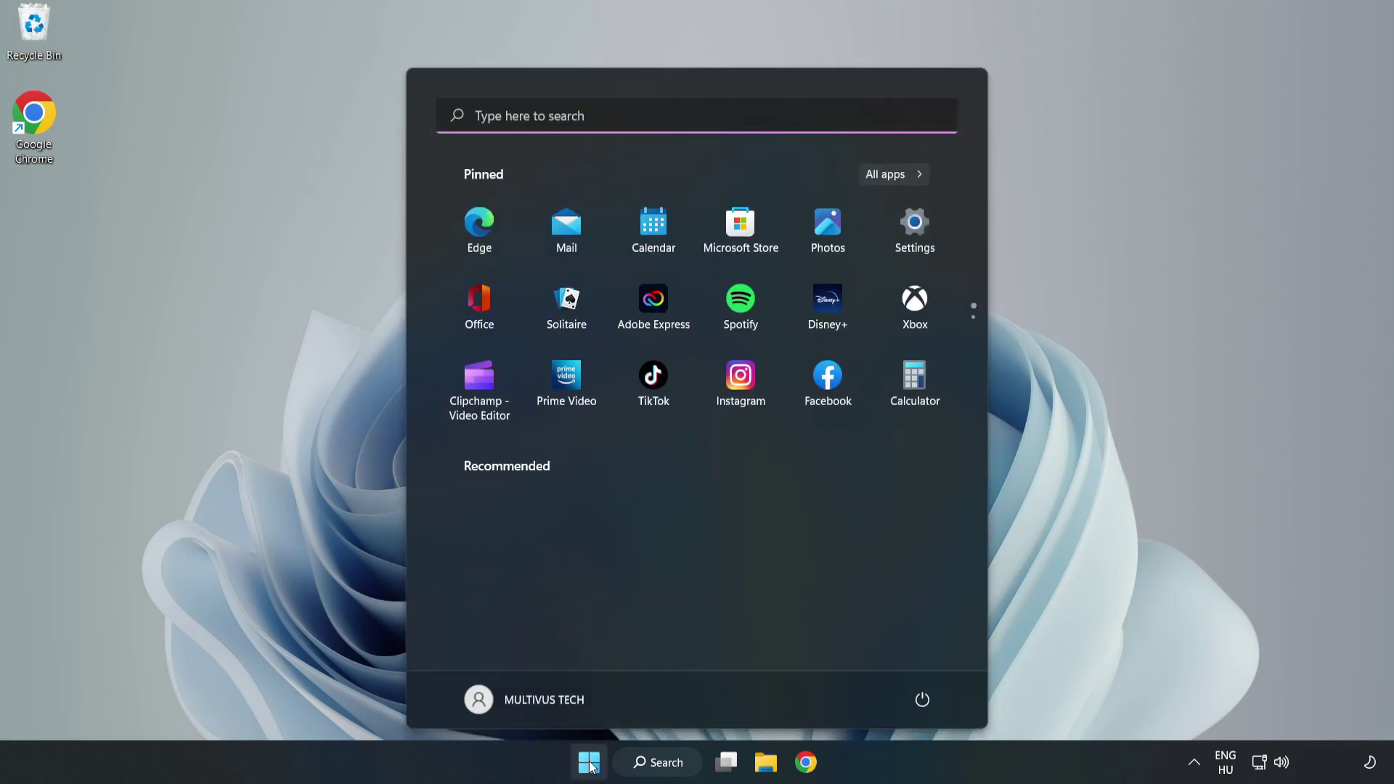
click(928, 699)
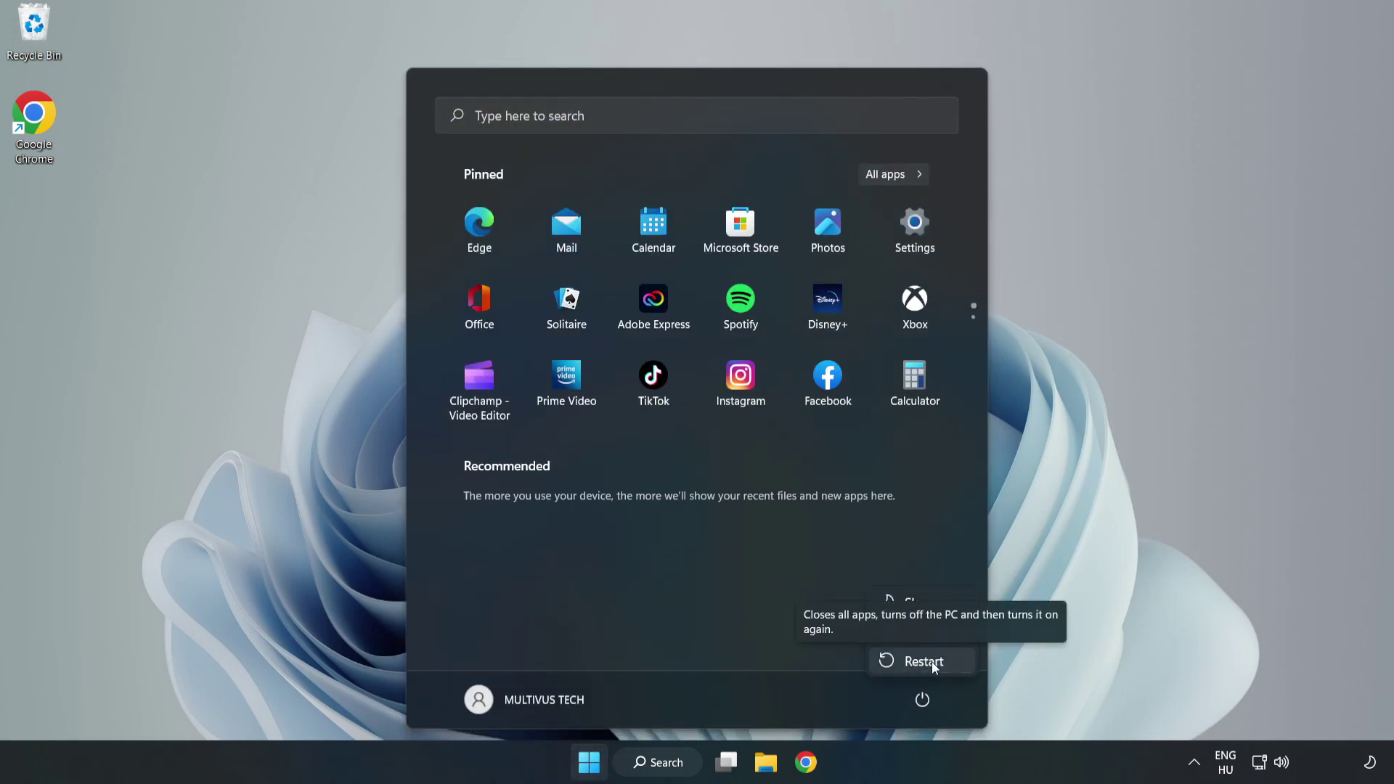